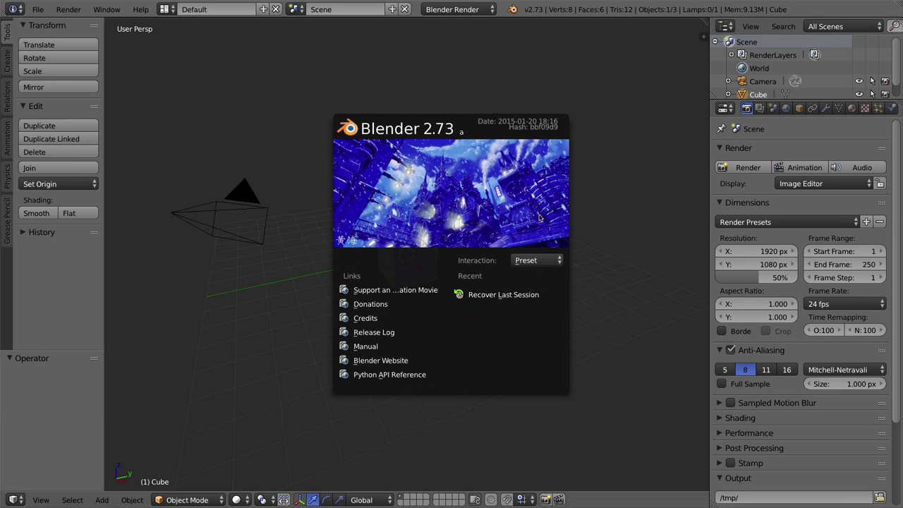
# Dismiss the splash screen and open the default cube for mesh editing in the front orthographic view
pyautogui.click(536, 213)
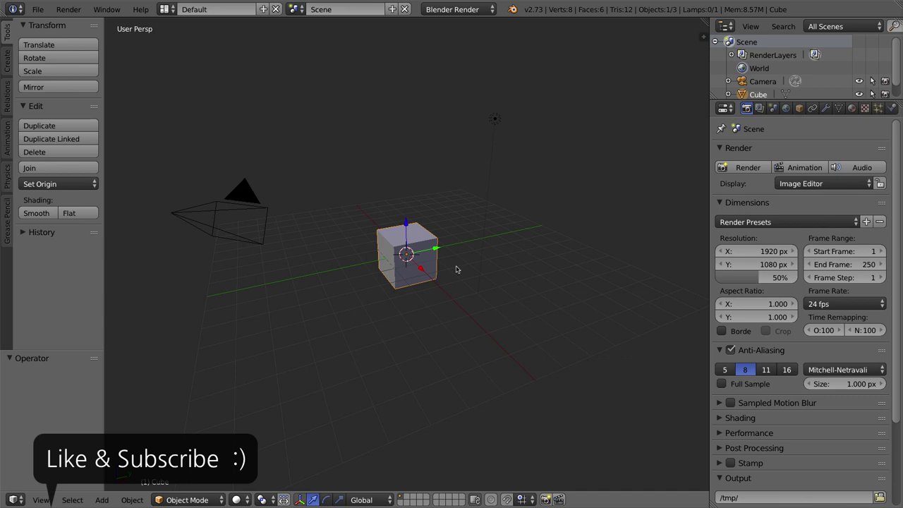
pyautogui.press('KP_1')
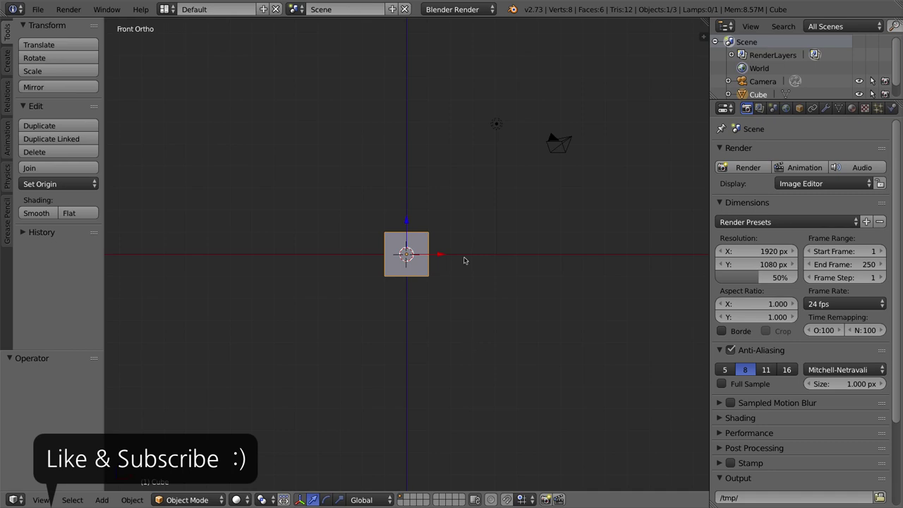
pyautogui.press('Tab')
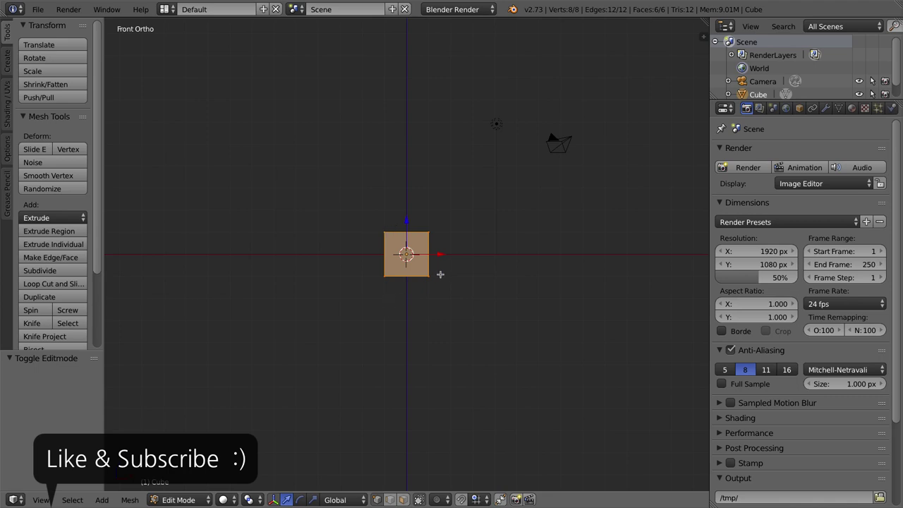
pyautogui.scroll(3, 427, 266)
pyautogui.keyDown('shift'); pyautogui.moveTo(437, 329); pyautogui.dragTo(436, 224, button='middle'); pyautogui.keyUp('shift')
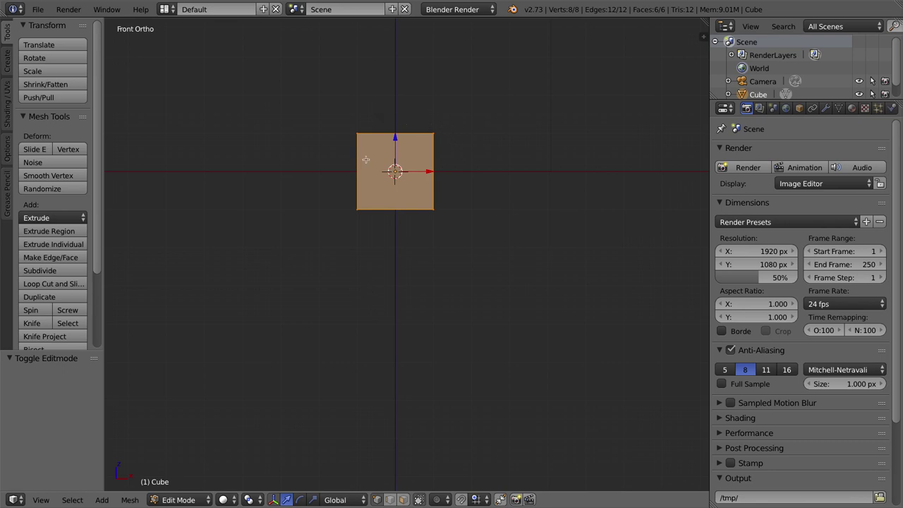
# Duplicate the whole cube mesh and place the copy directly below the original, about 2.03 units down along Z
pyautogui.press('a')
pyautogui.press('a')
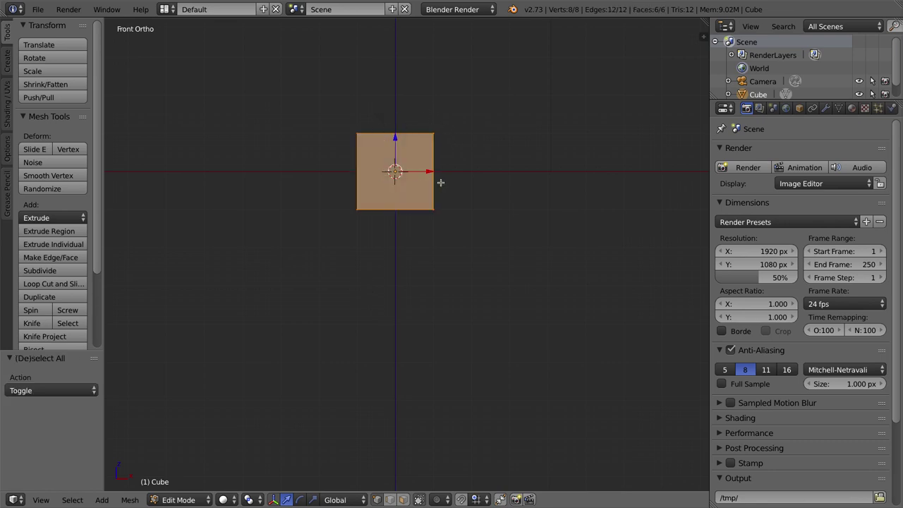
pyautogui.hotkey('shift', 'd')
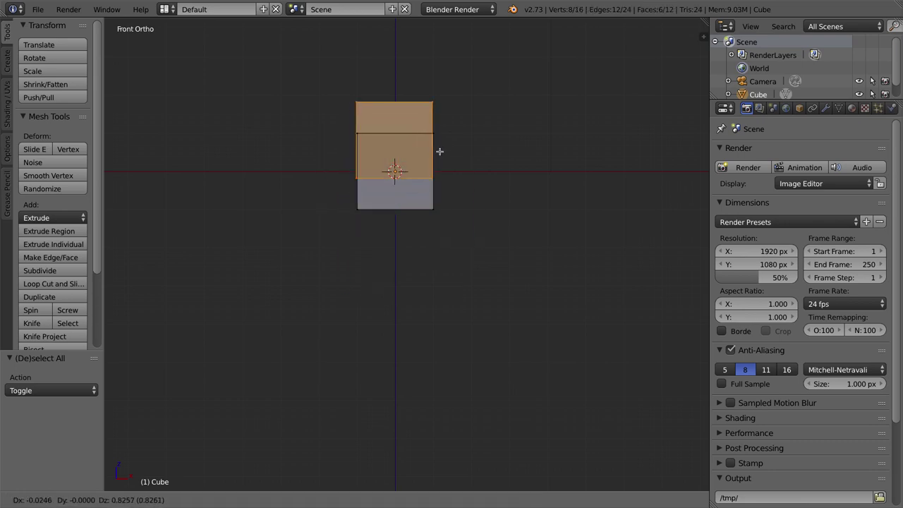
pyautogui.press('z')
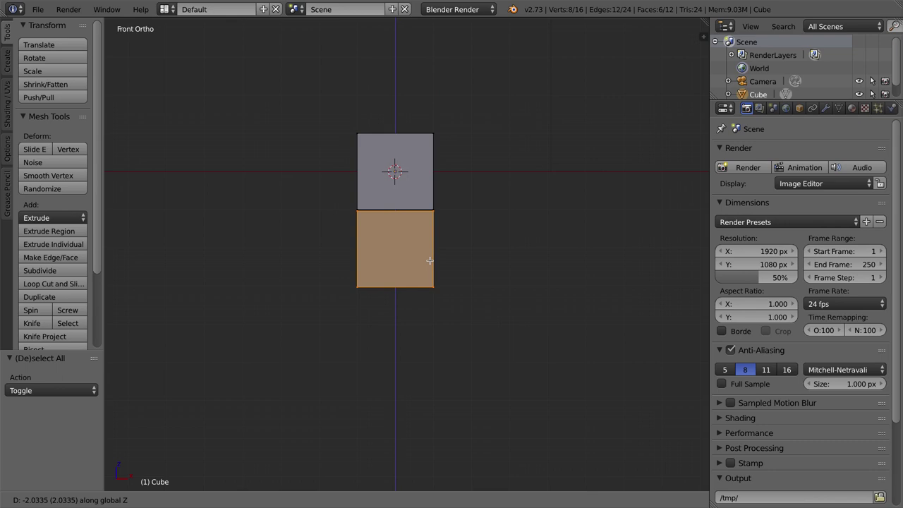
pyautogui.click(430, 260)
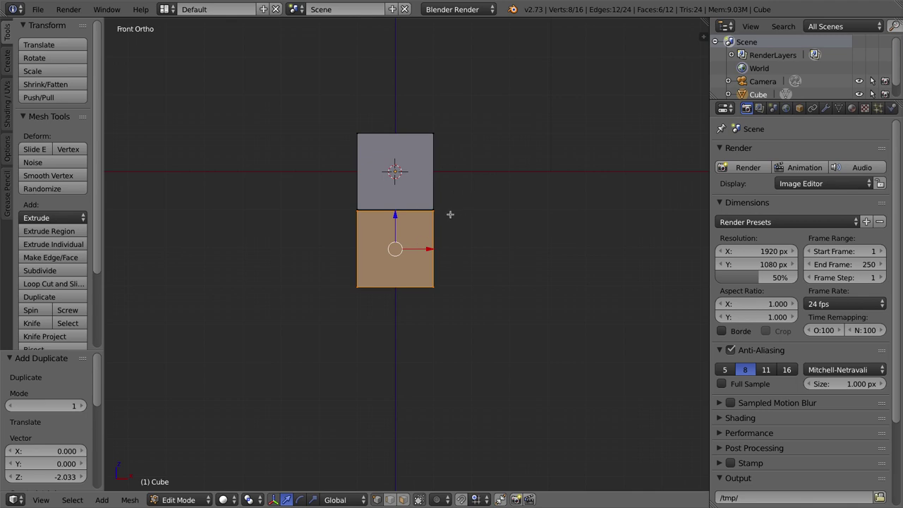
# Try scaling the lower block by a factor of 0.5 along Y in the right orthographic view, and undo it
pyautogui.press('KP_3')
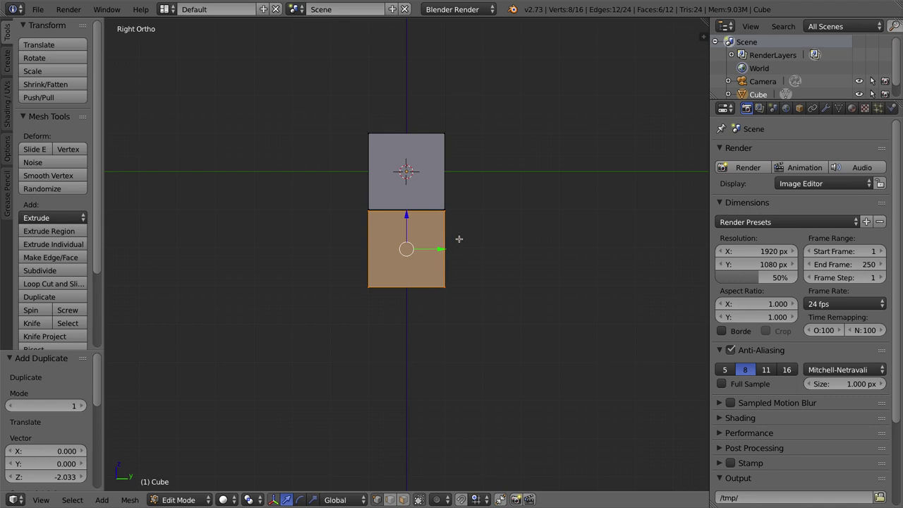
pyautogui.press('s')
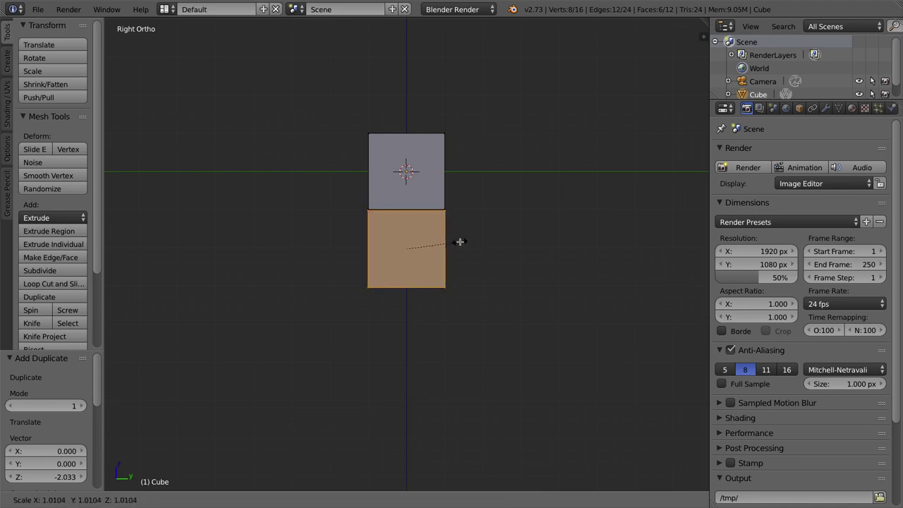
pyautogui.press('Escape')
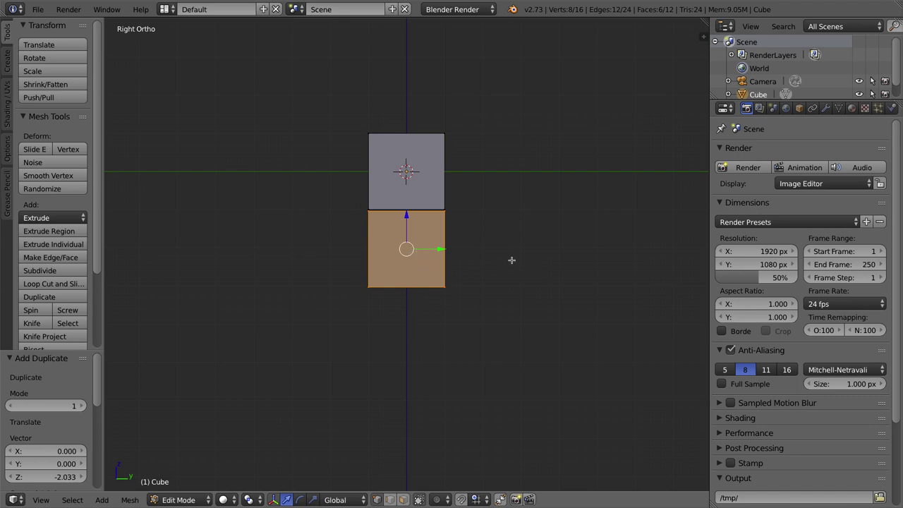
pyautogui.press('s')
pyautogui.press('y')
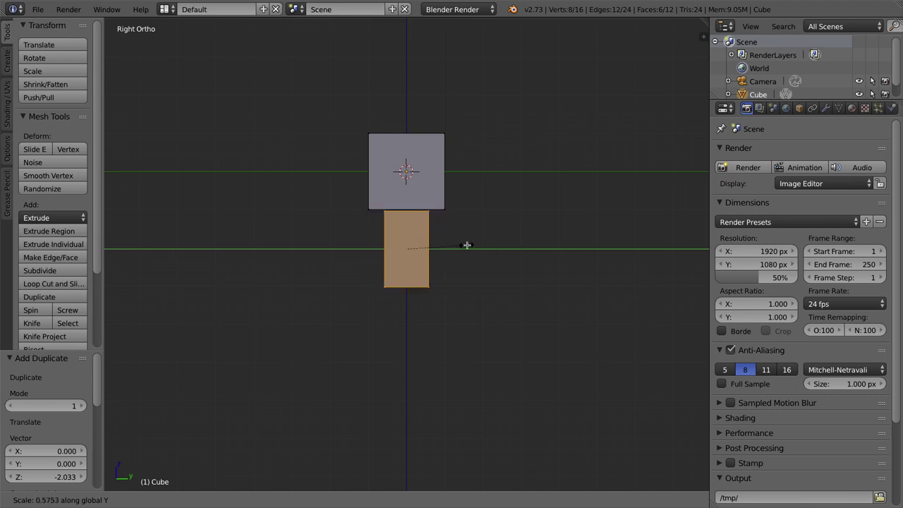
pyautogui.rightClick(481, 237)
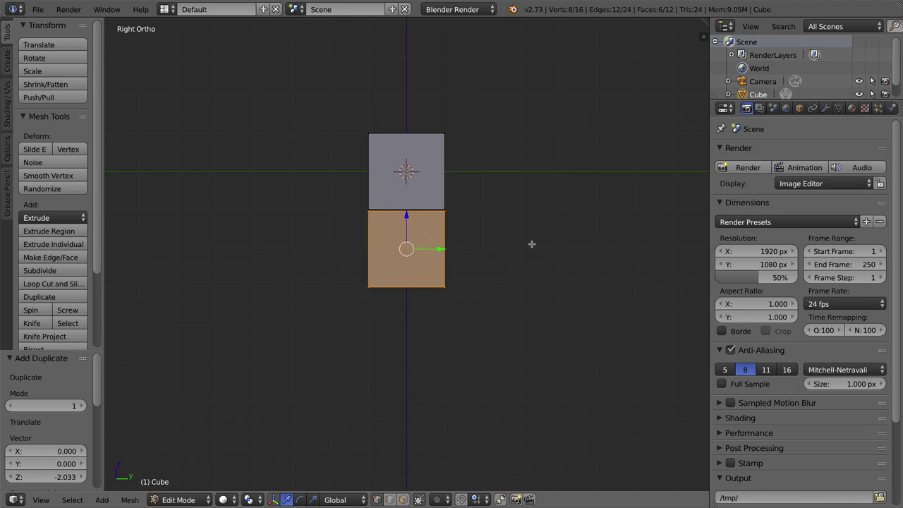
pyautogui.press('s')
pyautogui.press('y')
pyautogui.write('0.5')
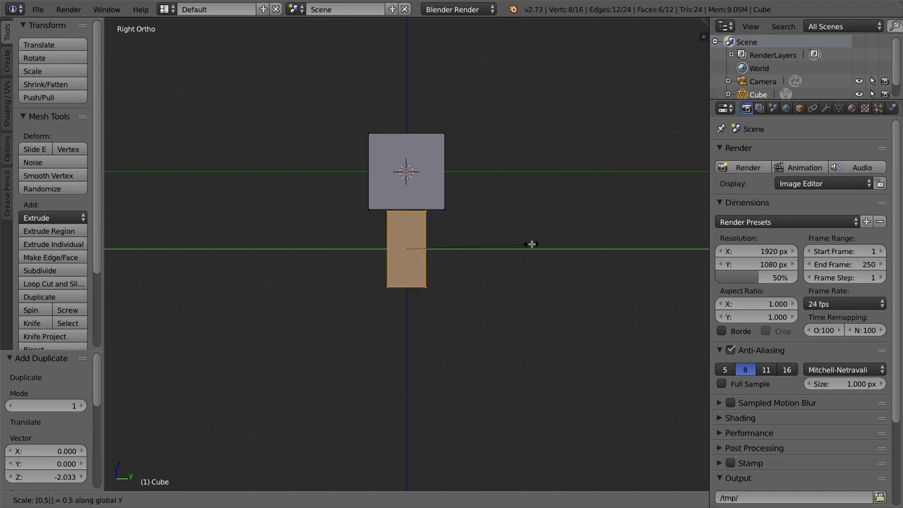
pyautogui.press('Return')
pyautogui.hotkey('ctrl', 'z')
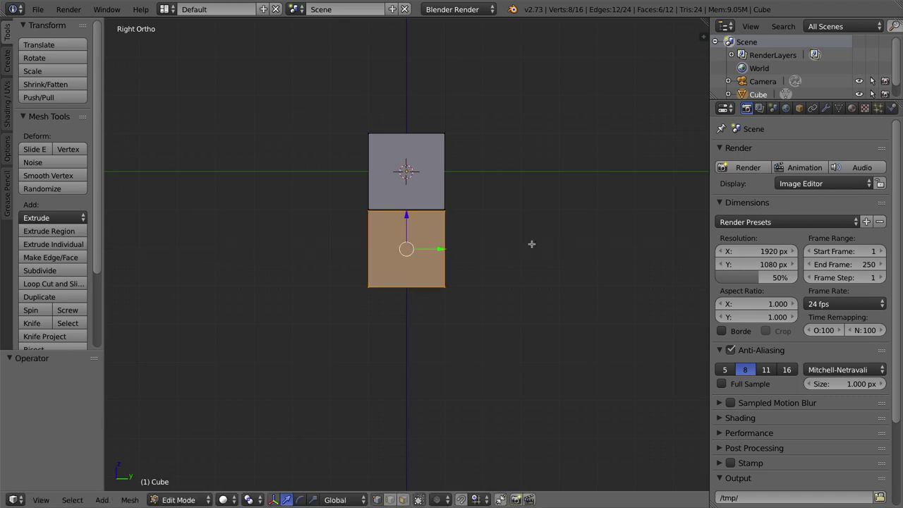
# Scale the lower block by 0.5 along Y and lower its bottom face about 0.59 units along Z
pyautogui.write('sy0.5')
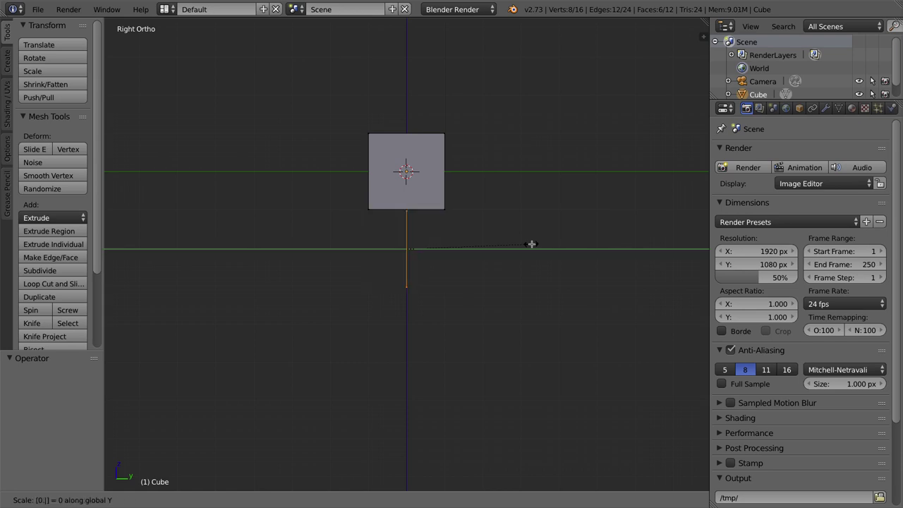
pyautogui.press('Return')
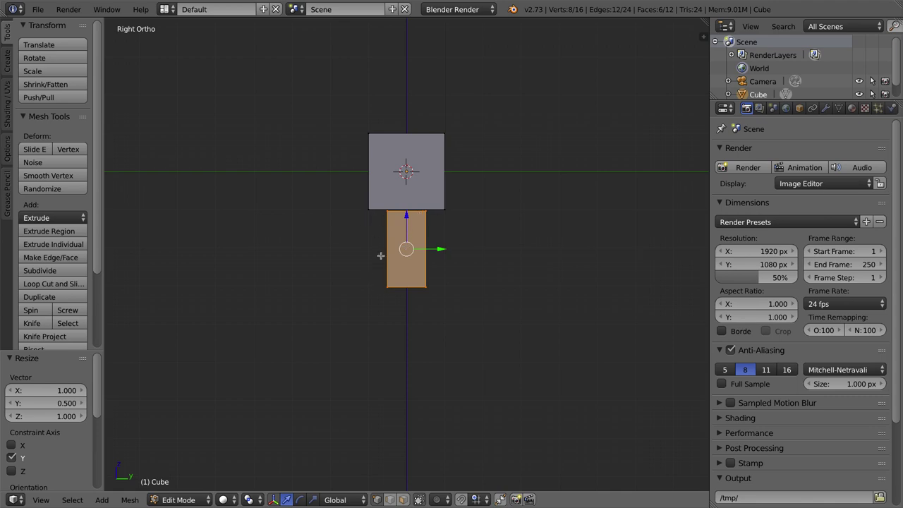
pyautogui.click(403, 499)
pyautogui.moveTo(374, 300); pyautogui.dragTo(406, 287, button='middle')
pyautogui.rightClick(407, 288)
pyautogui.press('KP_1')
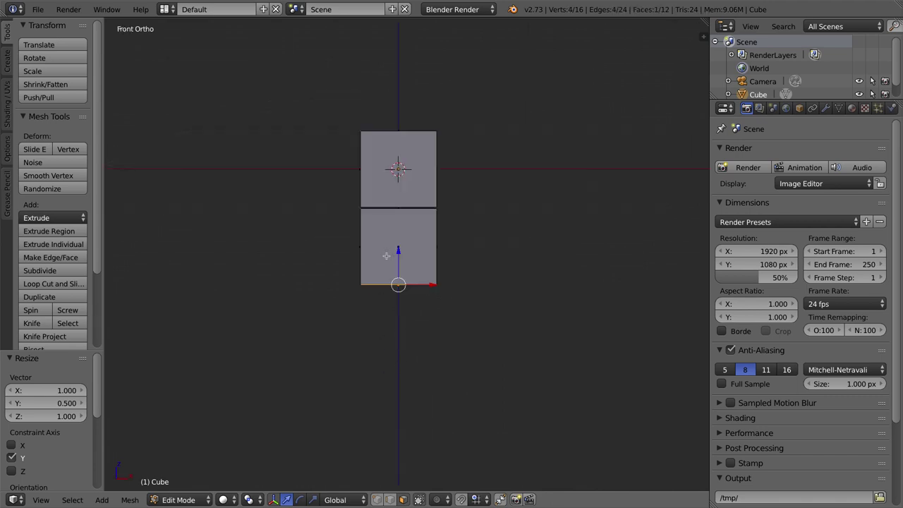
pyautogui.press('g')
pyautogui.press('z')
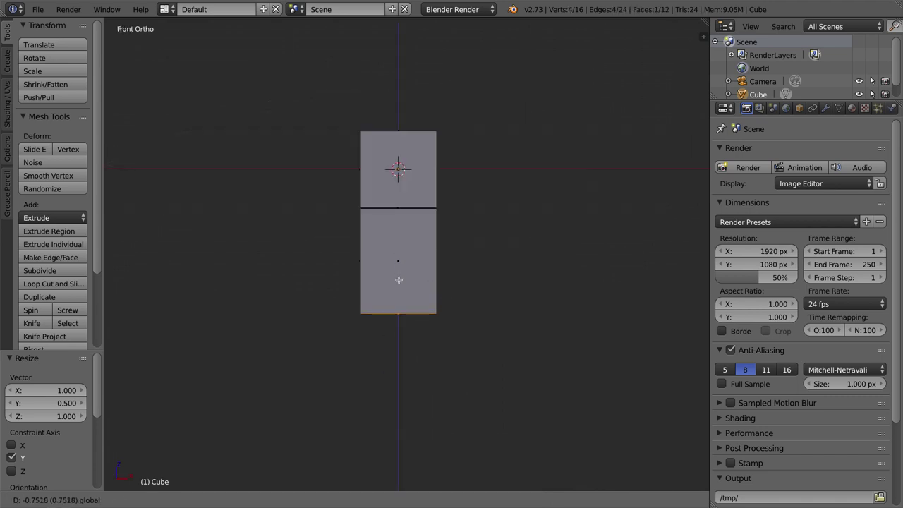
pyautogui.click(400, 273)
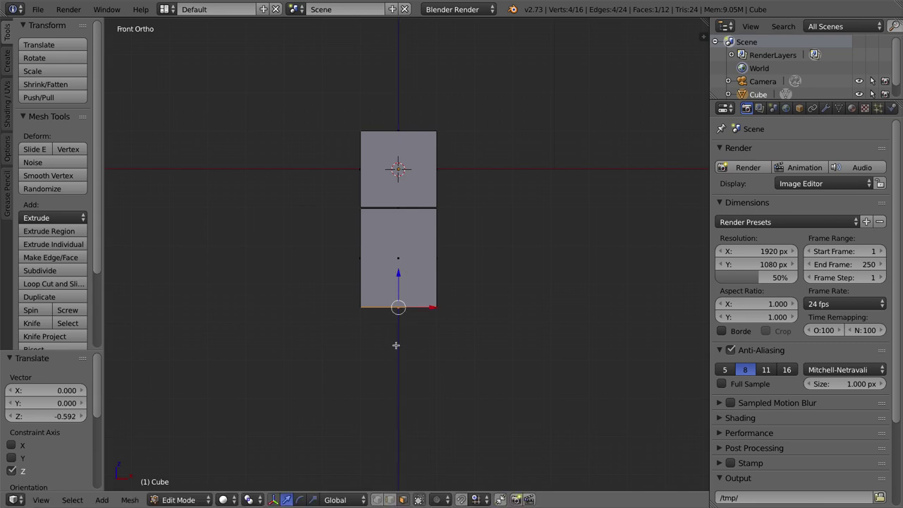
# Place the 3D cursor beside the lower block's upper right edge, about X 1.7 and Z -1.4, and add a cube there
pyautogui.click(462, 224)
pyautogui.hotkey('shift', 'a')
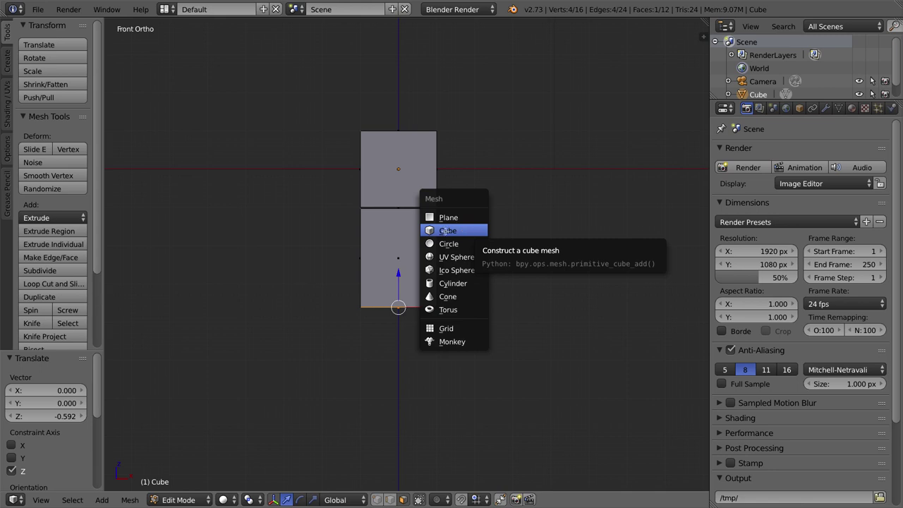
pyautogui.press('Escape')
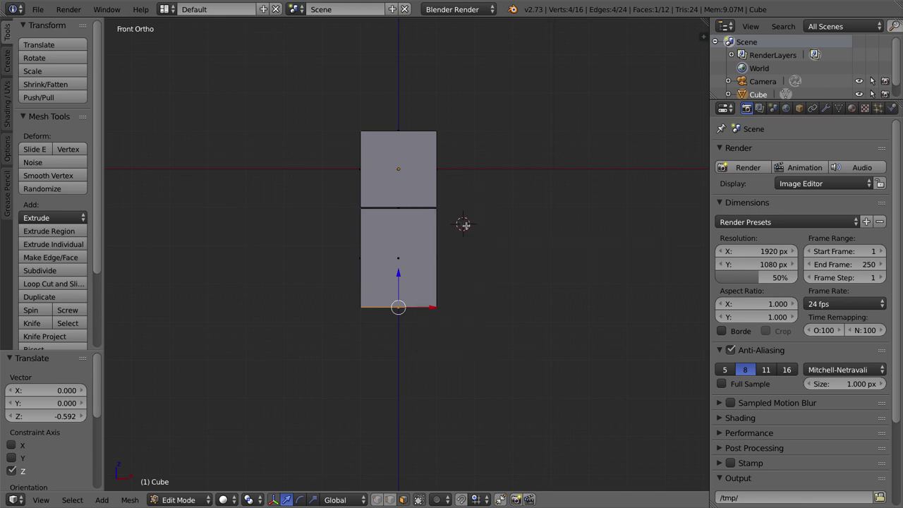
pyautogui.hotkey('shift', 'a')
pyautogui.click(446, 225)
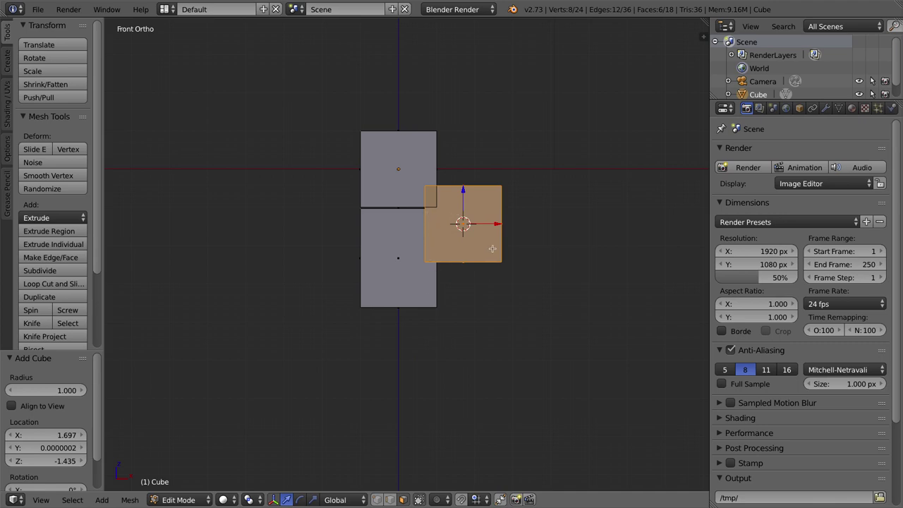
# Try scaling the new cube uniformly by 0.5 and undo the scaling
pyautogui.write('s')
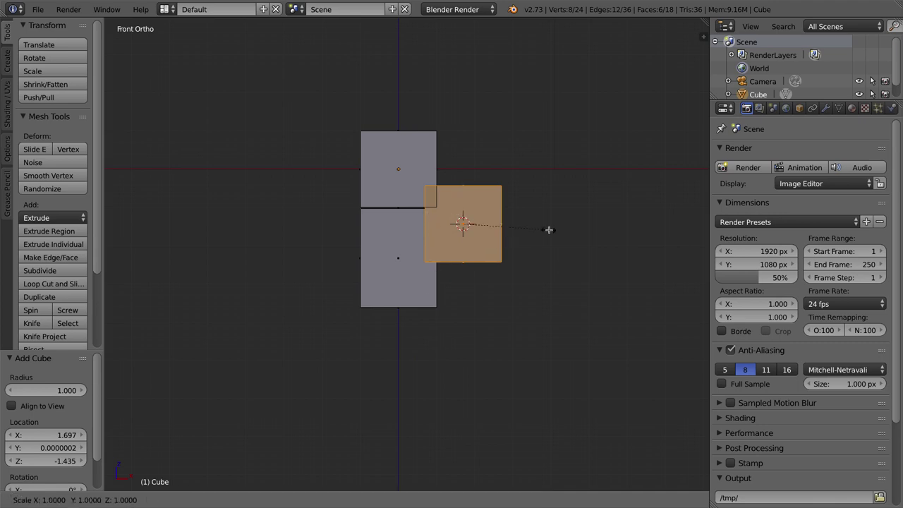
pyautogui.write('0.5')
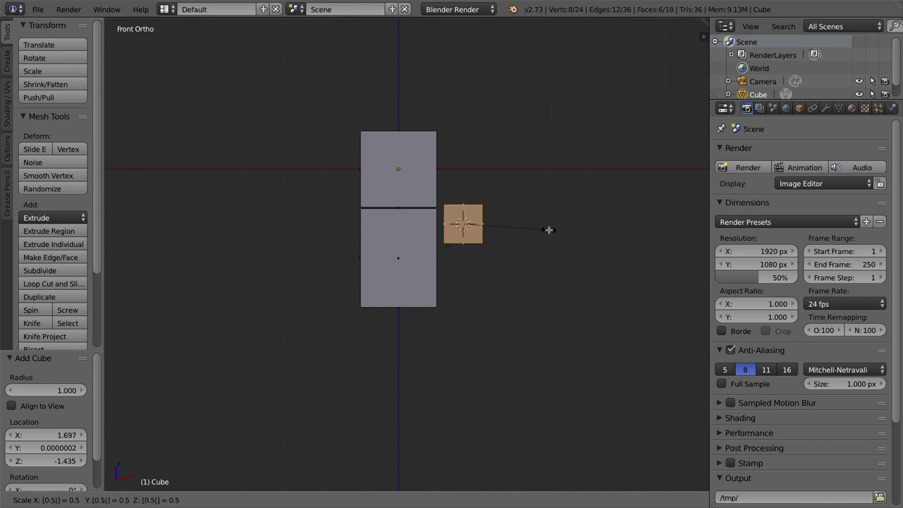
pyautogui.press('Return')
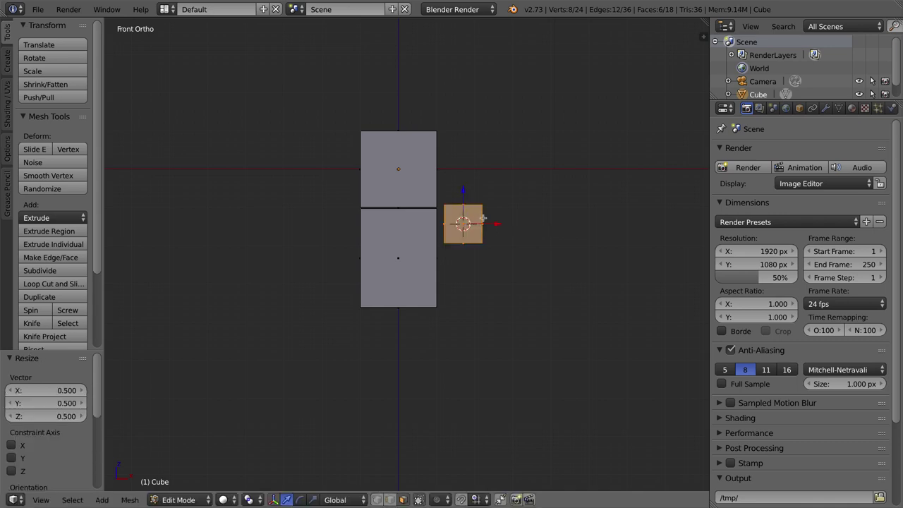
pyautogui.hotkey('ctrl', 'z')
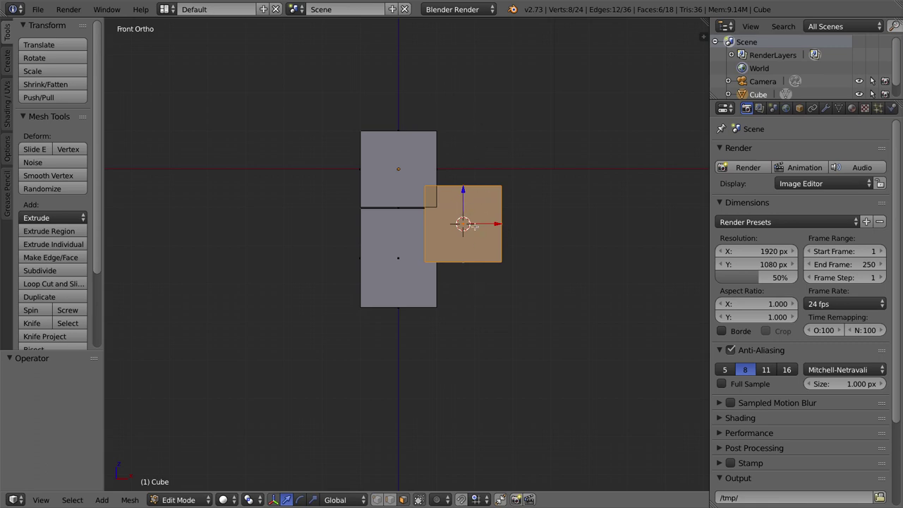
# Scale the new cube uniformly by 0.5 and move it next to the lower block's right side, level with its top edge
pyautogui.write('s.5')
pyautogui.press('Return')
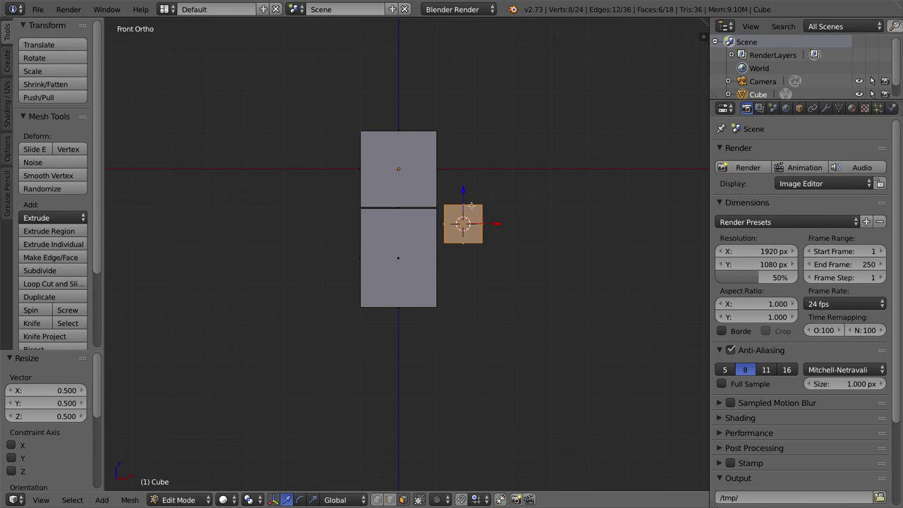
pyautogui.press('g')
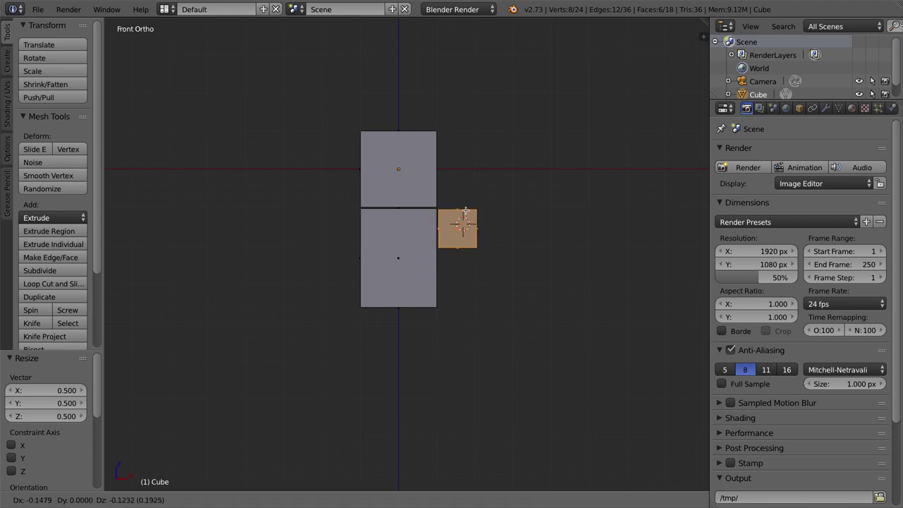
pyautogui.click(464, 210)
pyautogui.scroll(-4, 464, 211)
pyautogui.scroll(8, 462, 208)
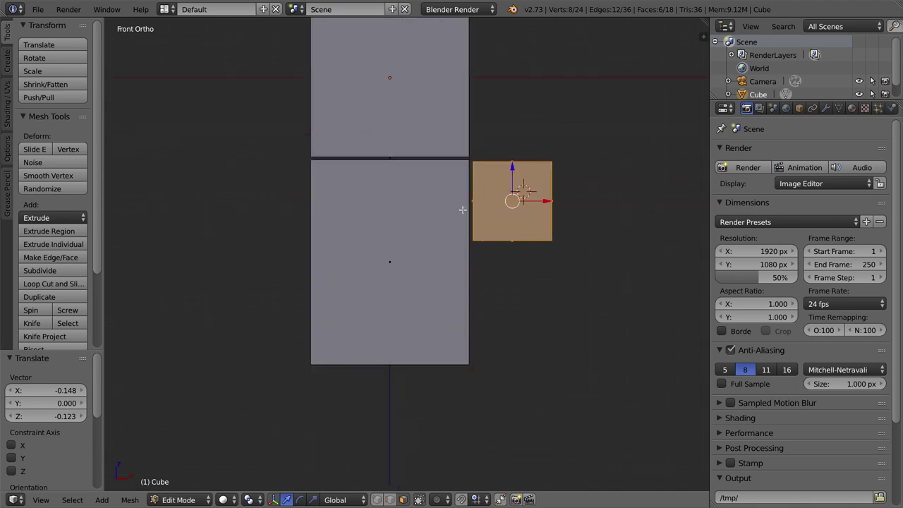
pyautogui.press('g')
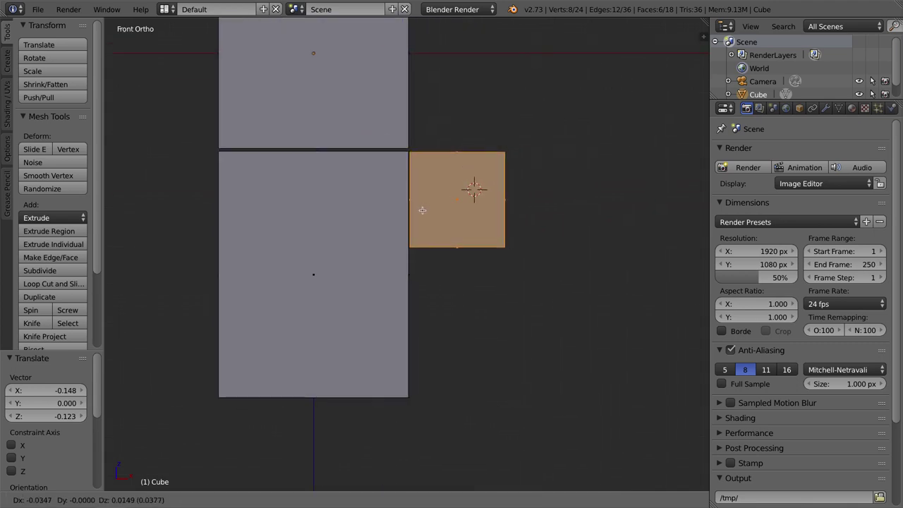
pyautogui.click(422, 210)
pyautogui.press('g')
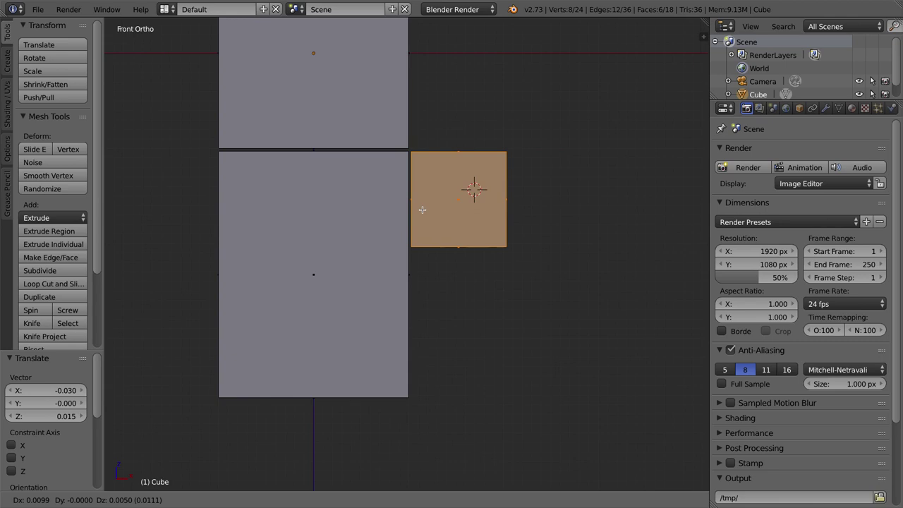
pyautogui.click(422, 210)
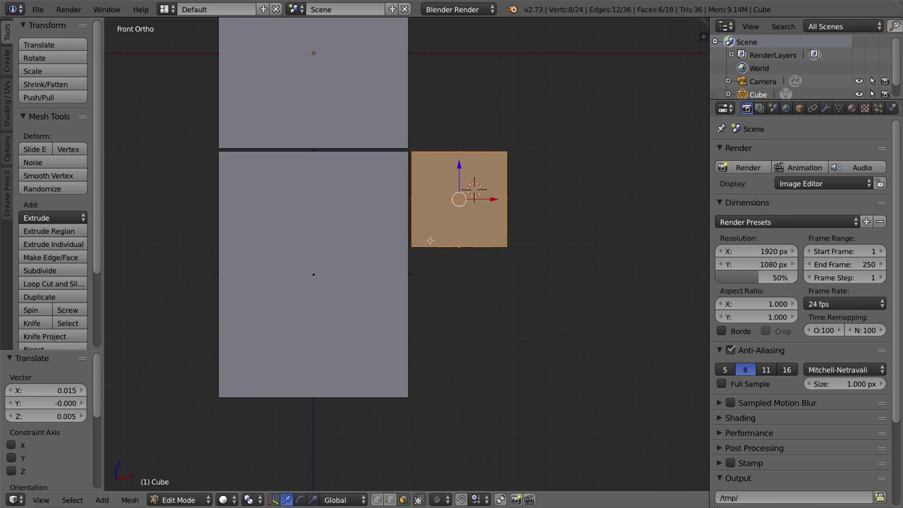
# Lower the bottom face of the small cube beside the torso block about 1.66 units along Z
pyautogui.moveTo(440, 260); pyautogui.dragTo(446, 246, button='middle')
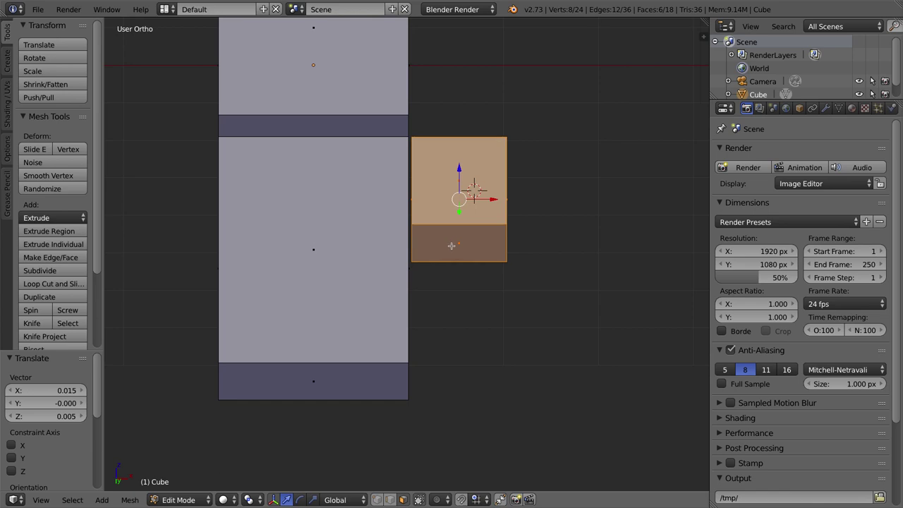
pyautogui.rightClick(456, 240)
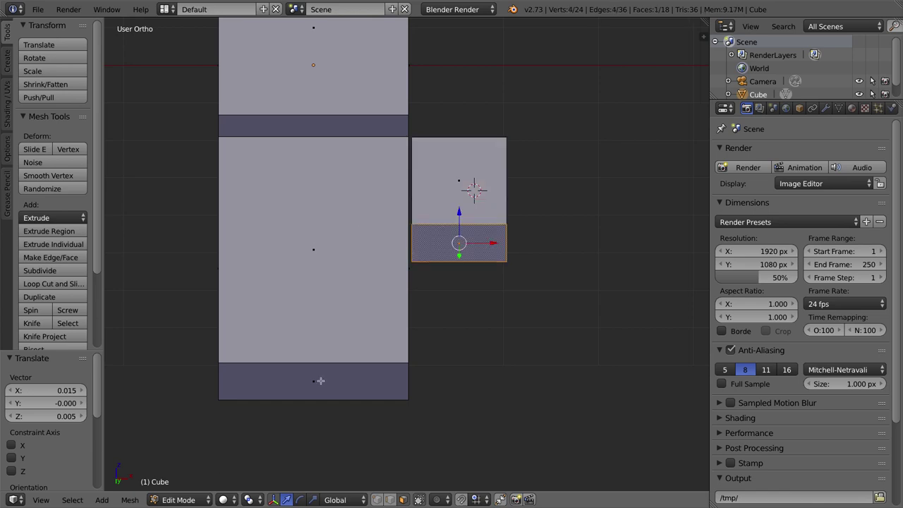
pyautogui.press('KP_1')
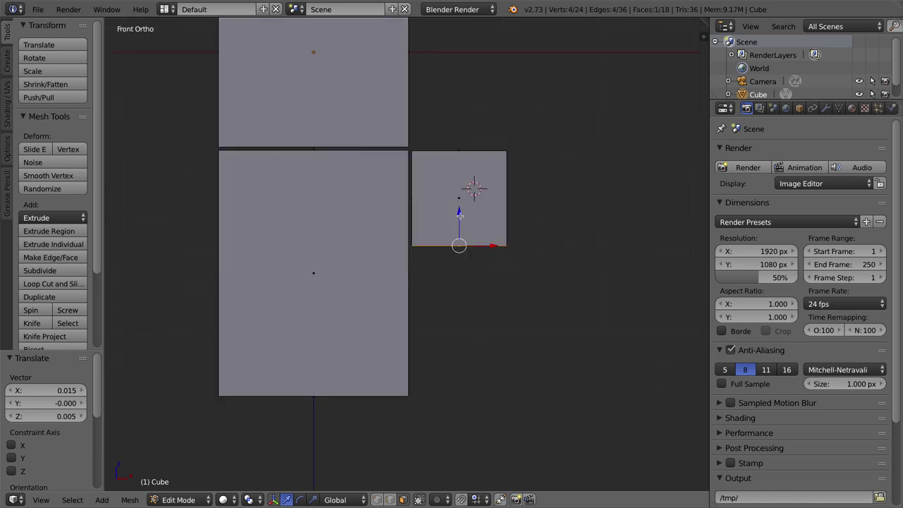
pyautogui.press('g')
pyautogui.press('z')
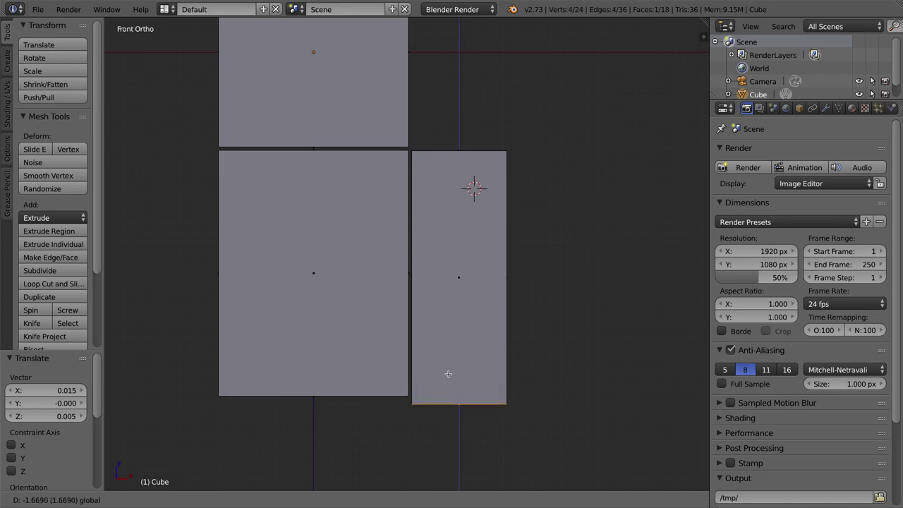
pyautogui.click(447, 373)
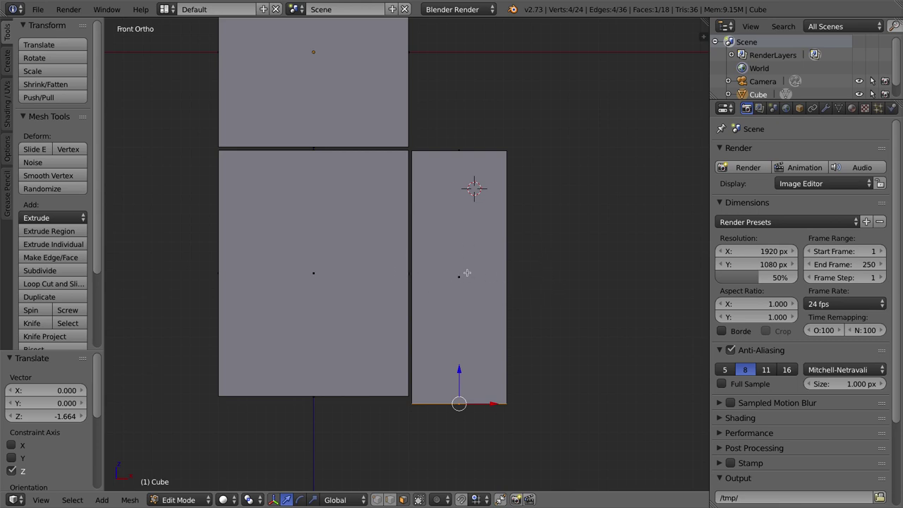
# Try a single centred horizontal loop cut around the arm block and undo it
pyautogui.hotkey('ctrl', 'r')
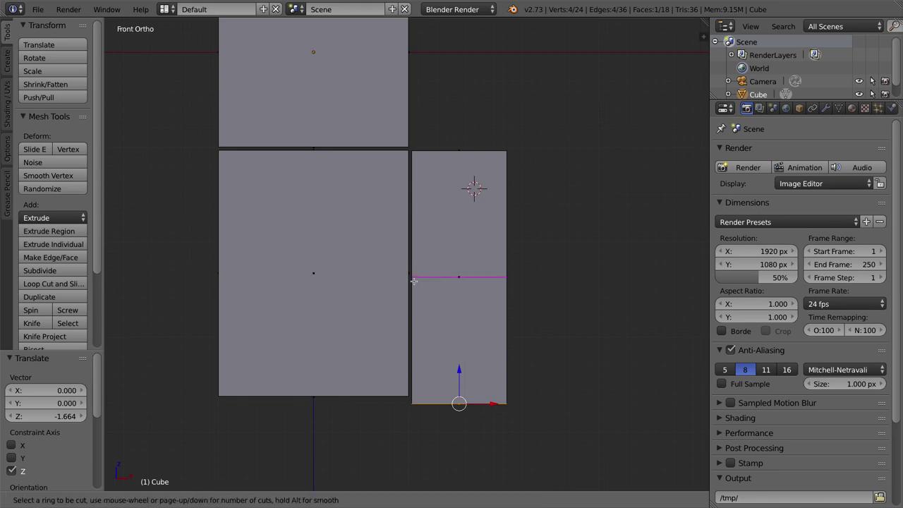
pyautogui.click(416, 277)
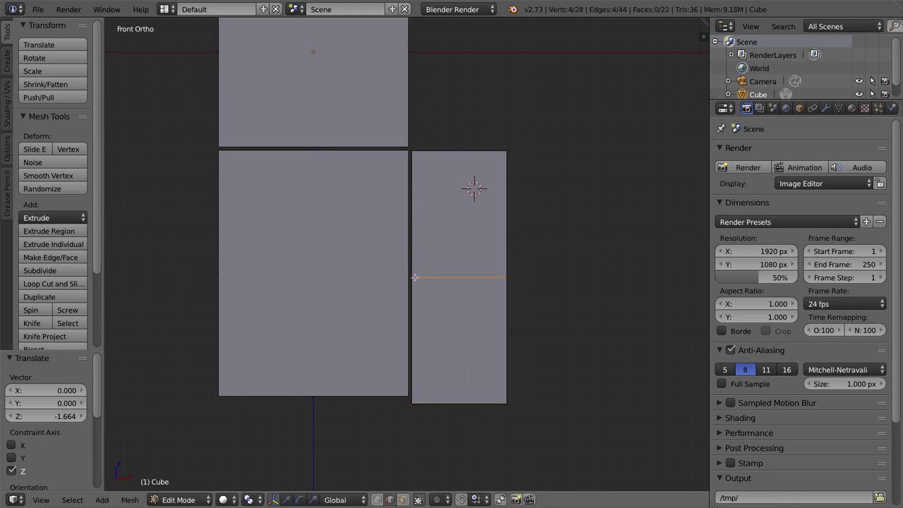
pyautogui.rightClick(409, 282)
pyautogui.moveTo(520, 277); pyautogui.dragTo(462, 284, button='middle')
pyautogui.press('KP_1')
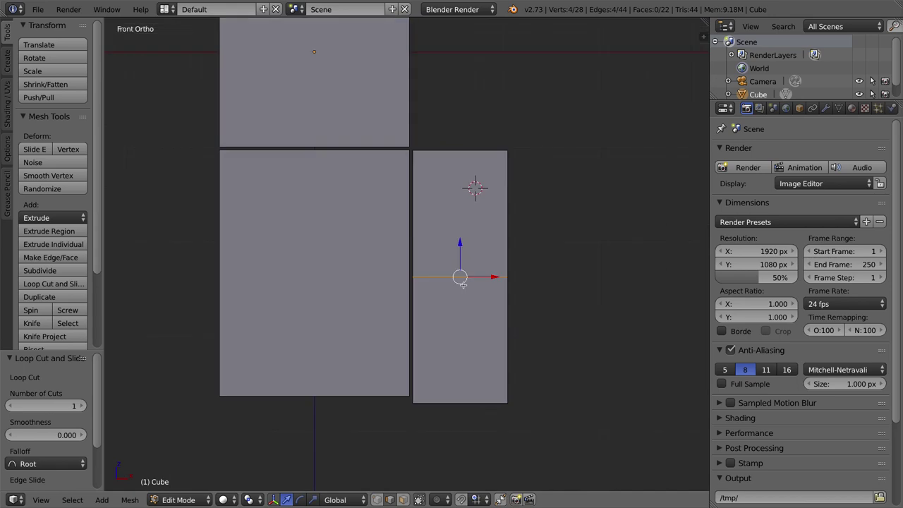
pyautogui.hotkey('ctrl', 'z')
# Add a single horizontal loop cut around the arm block, centred at mid-height
pyautogui.hotkey('ctrl', 'r')
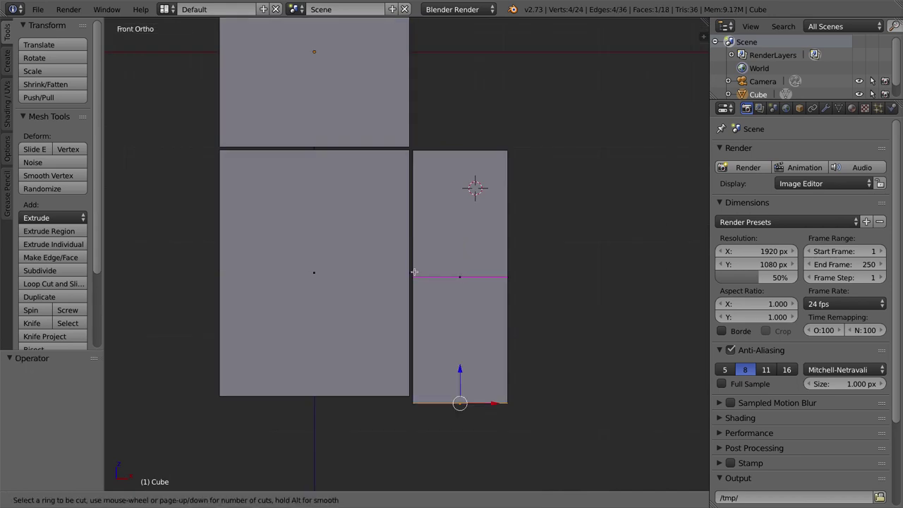
pyautogui.click(414, 272)
pyautogui.rightClick(419, 221)
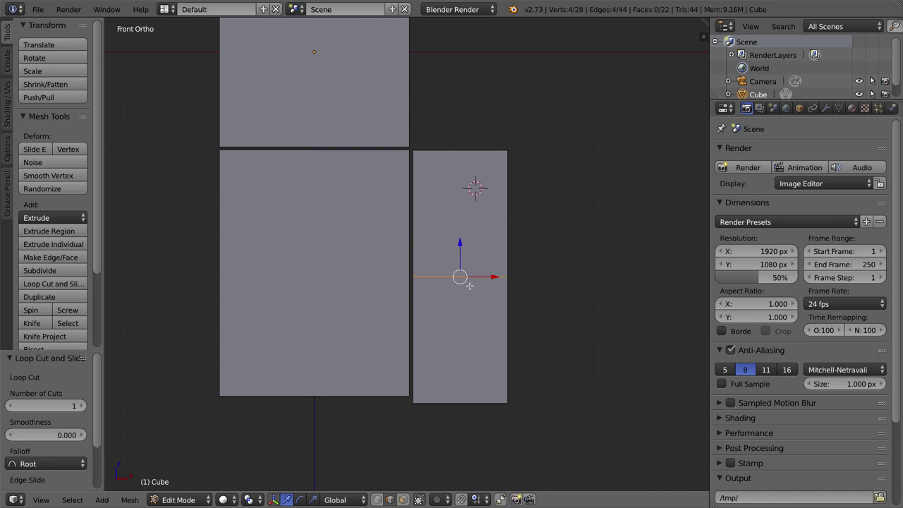
# Select the arm block's middle edge loop and bevel it by about 0.335 with one segment
pyautogui.moveTo(505, 247); pyautogui.dragTo(424, 192, button='middle')
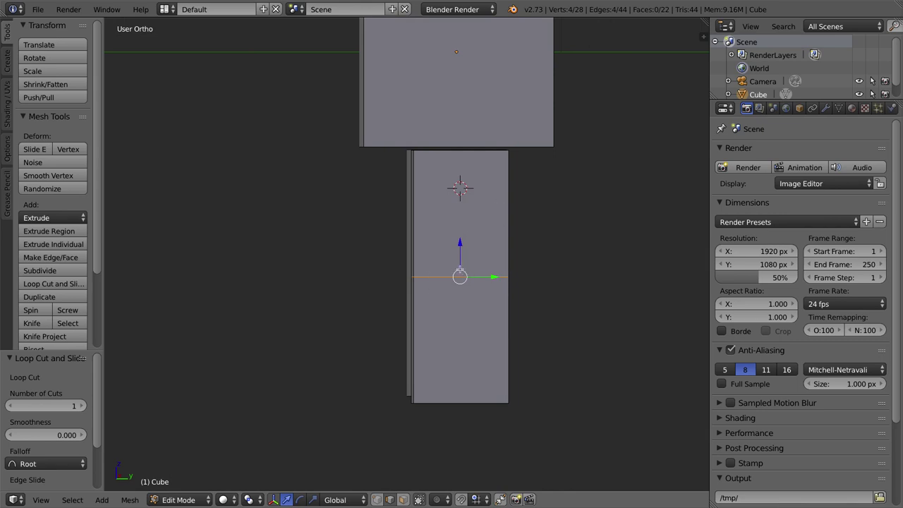
pyautogui.press('KP_1')
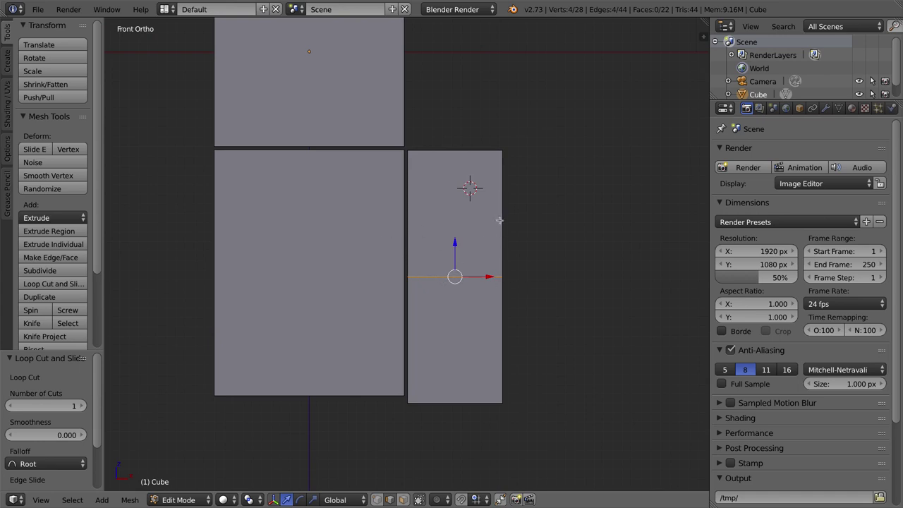
pyautogui.press('KP_4')
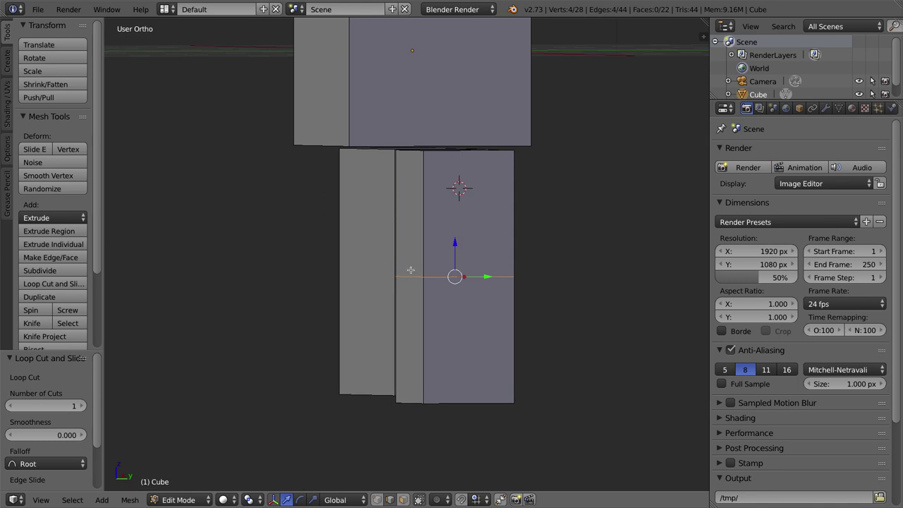
pyautogui.press('a')
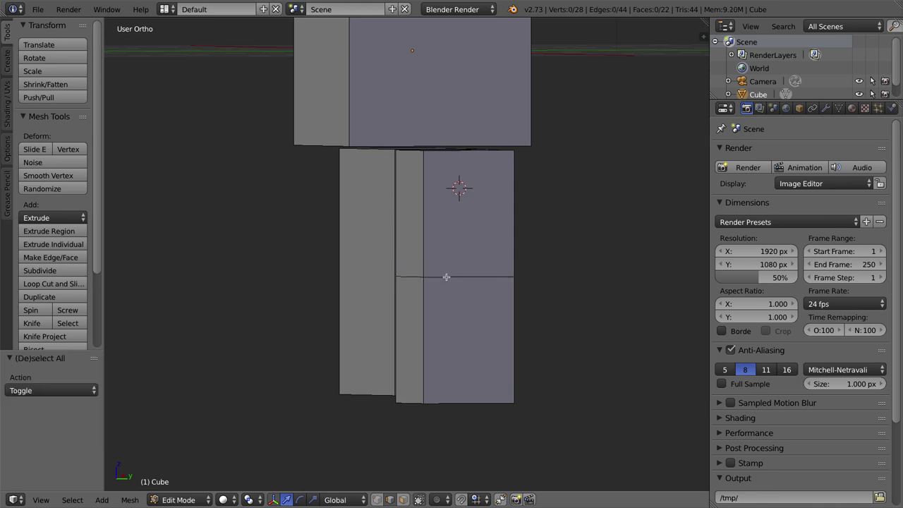
pyautogui.keyDown('alt'); pyautogui.rightClick(467, 276); pyautogui.keyUp('alt')
pyautogui.press('z')
pyautogui.press('z')
pyautogui.press('z')
pyautogui.moveTo(442, 278)
pyautogui.mouseDown(button='middle')
pyautogui.moveTo(439, 288)
pyautogui.moveTo(435, 268)
pyautogui.moveTo(437, 282)
pyautogui.mouseUp(button='middle')
pyautogui.press('z')
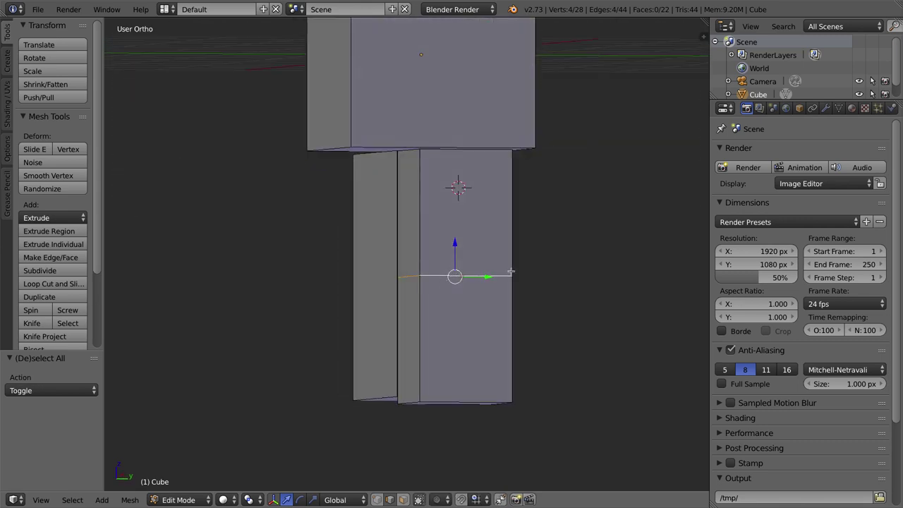
pyautogui.hotkey('ctrl', 'b')
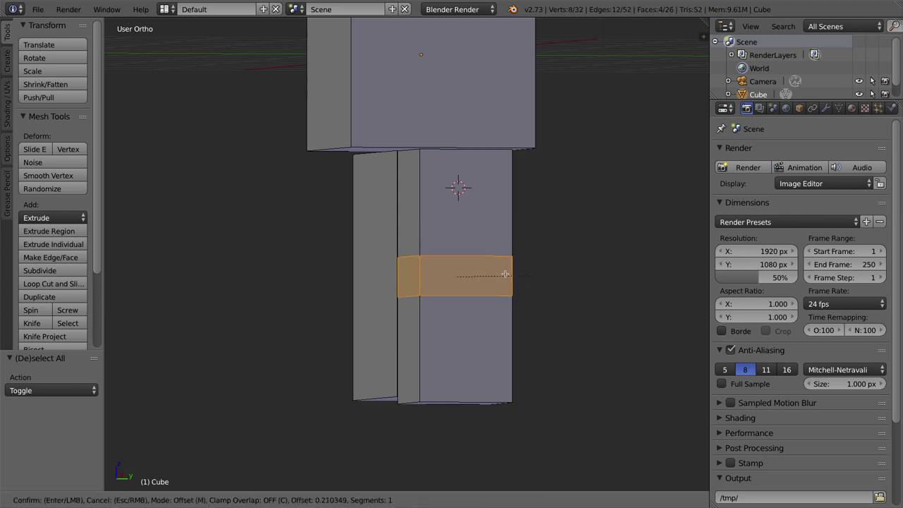
pyautogui.click(540, 278)
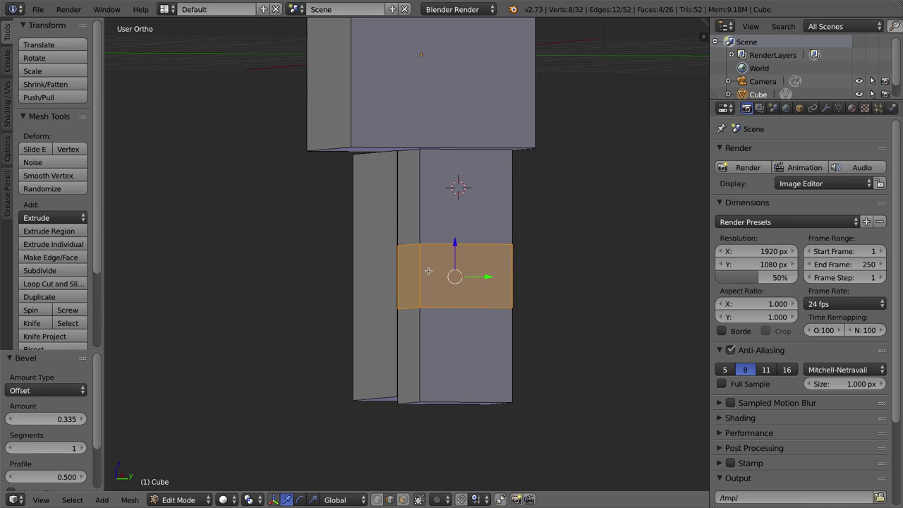
# Add a centred horizontal loop cut through the arm's bevelled band and check the three elbow edge loops
pyautogui.hotkey('ctrl', 'r')
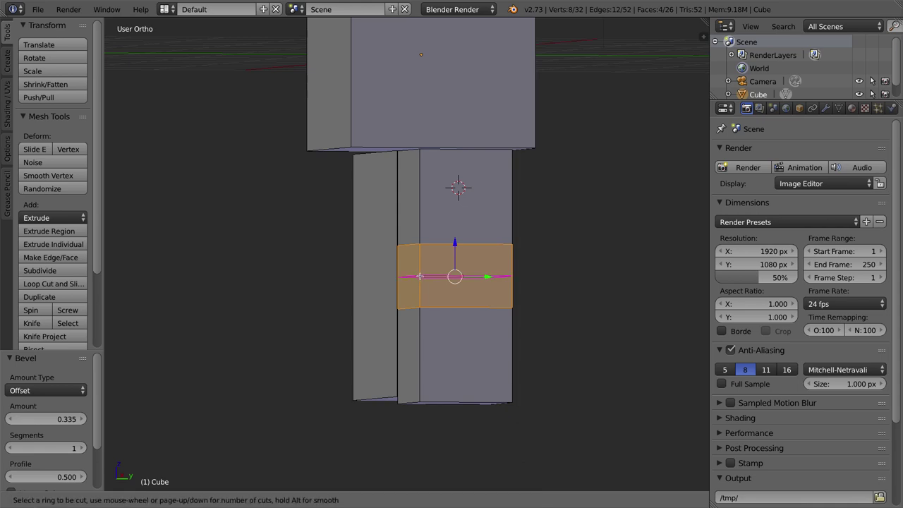
pyautogui.click(420, 276)
pyautogui.rightClick(423, 282)
pyautogui.moveTo(437, 308); pyautogui.dragTo(520, 317, button='middle')
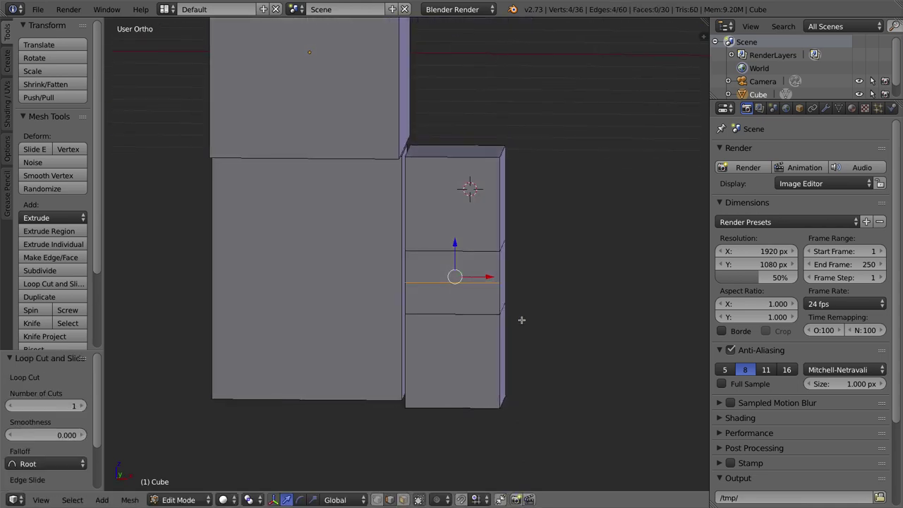
pyautogui.keyDown('alt'); pyautogui.rightClick(471, 251); pyautogui.keyUp('alt')
pyautogui.keyDown('alt'); pyautogui.rightClick(477, 314); pyautogui.keyUp('alt')
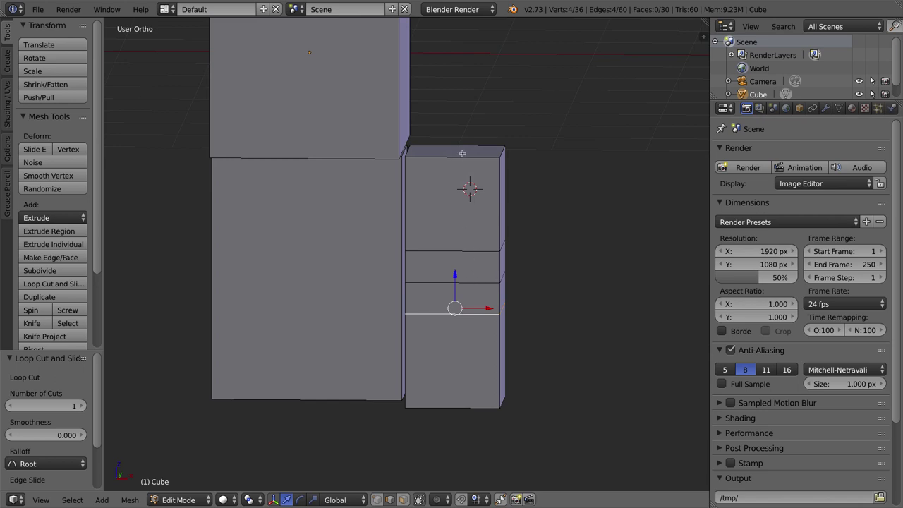
pyautogui.moveTo(461, 323); pyautogui.dragTo(466, 285, button='middle')
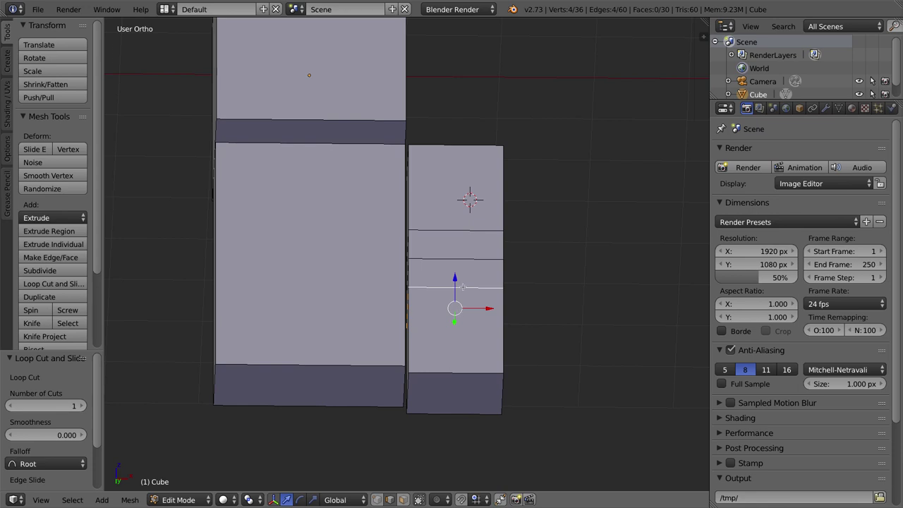
# Duplicate the whole arm block and move the copy about -3.07 units along X to the torso's opposite side
pyautogui.press('KP_1')
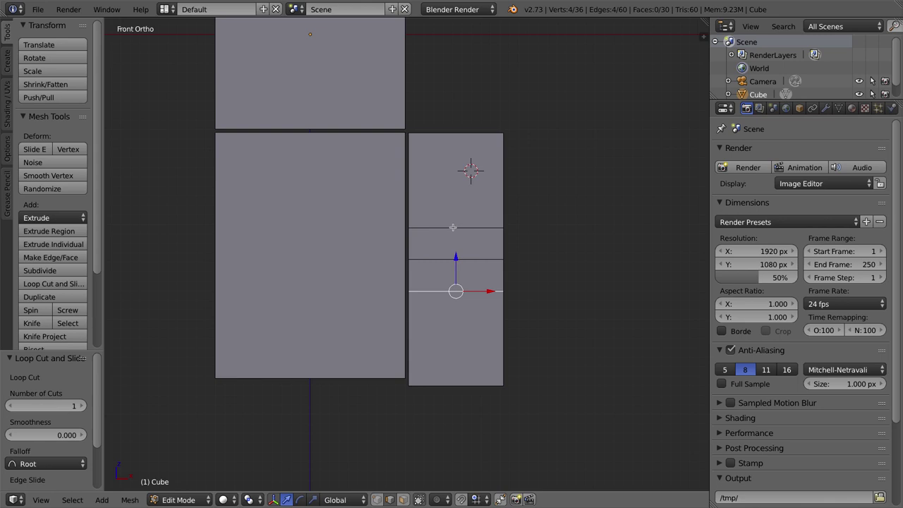
pyautogui.press('l')
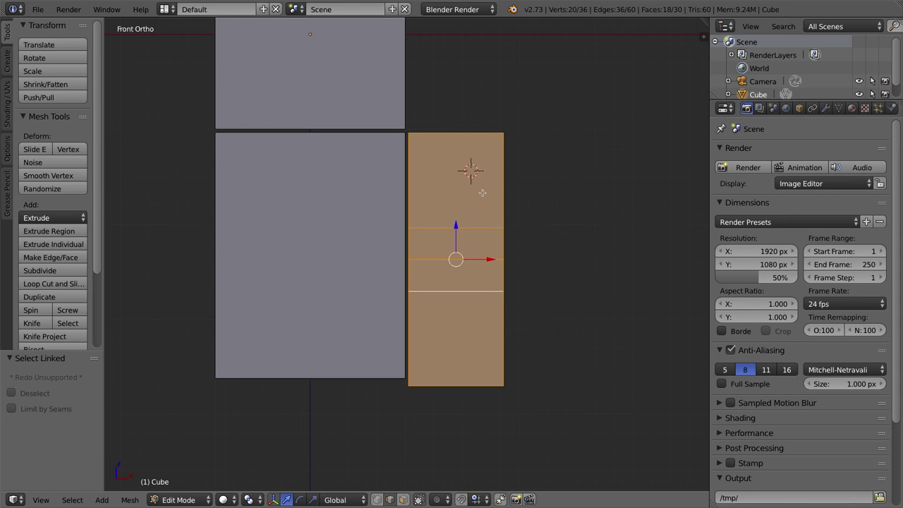
pyautogui.hotkey('shift', 'd')
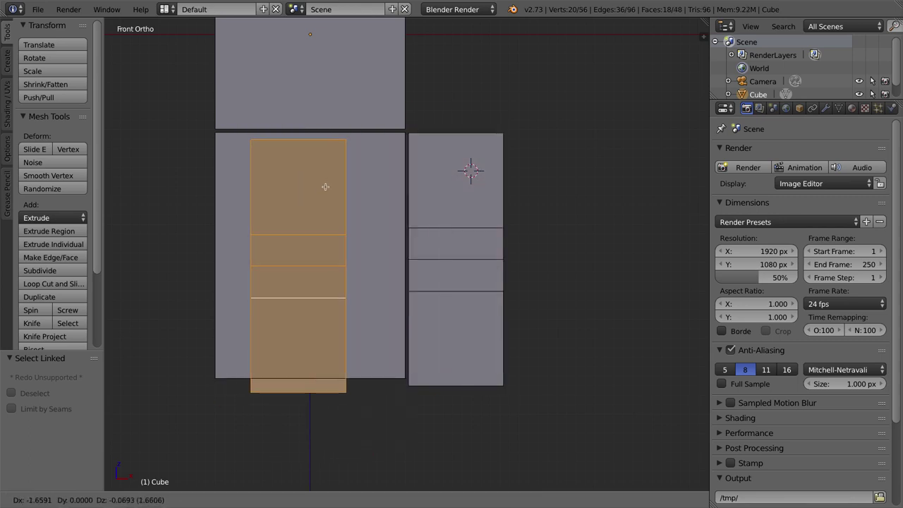
pyautogui.press('x')
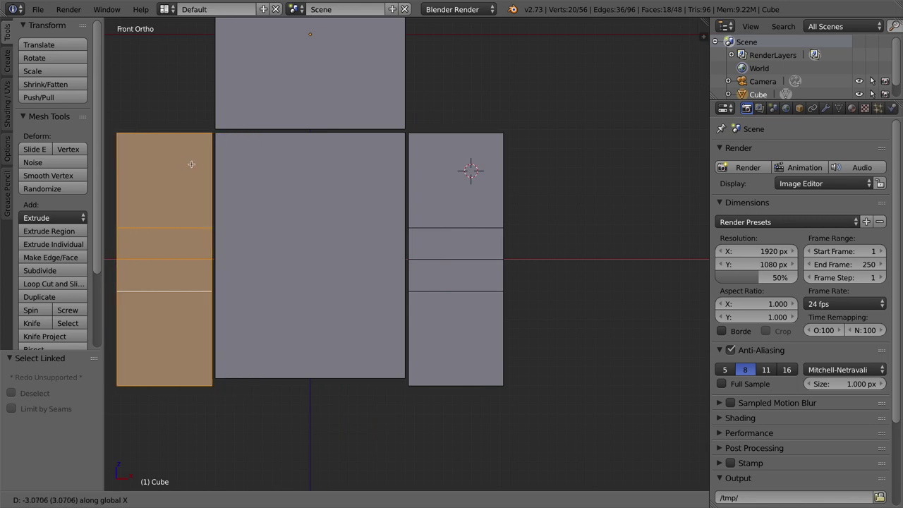
pyautogui.click(190, 164)
# Duplicate the new arm block and place the copy as a leg under the torso, offset about X 1.045 and Z -2.61
pyautogui.keyDown('shift'); pyautogui.moveTo(251, 258); pyautogui.dragTo(339, 261, button='middle'); pyautogui.keyUp('shift')
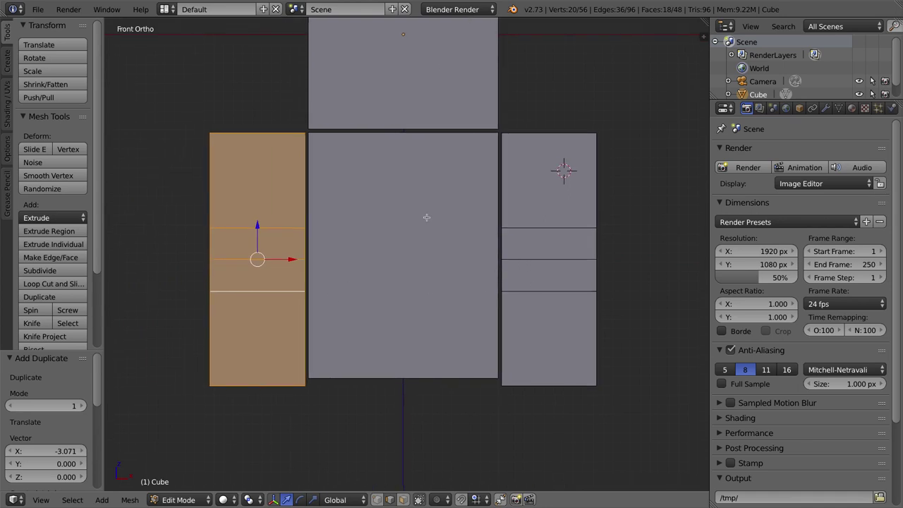
pyautogui.keyDown('shift'); pyautogui.moveTo(339, 250); pyautogui.dragTo(326, 214, button='middle'); pyautogui.keyUp('shift')
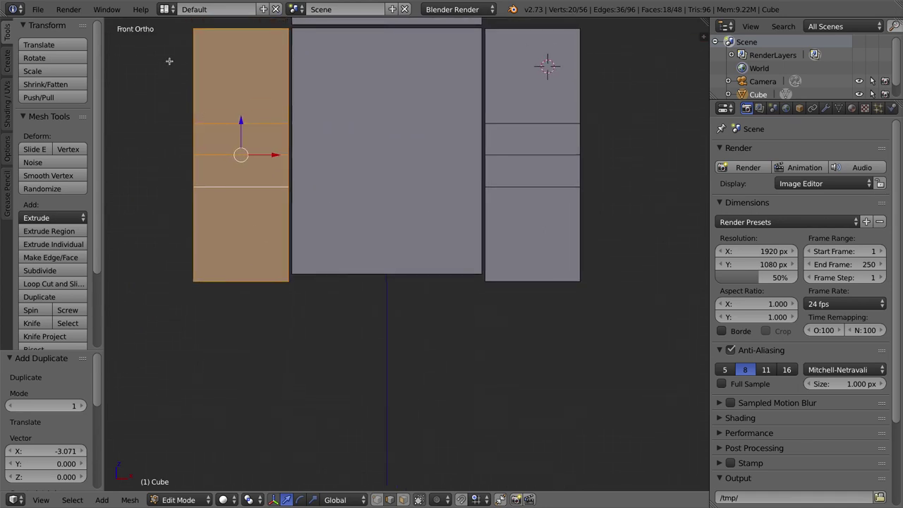
pyautogui.hotkey('shift', 'd')
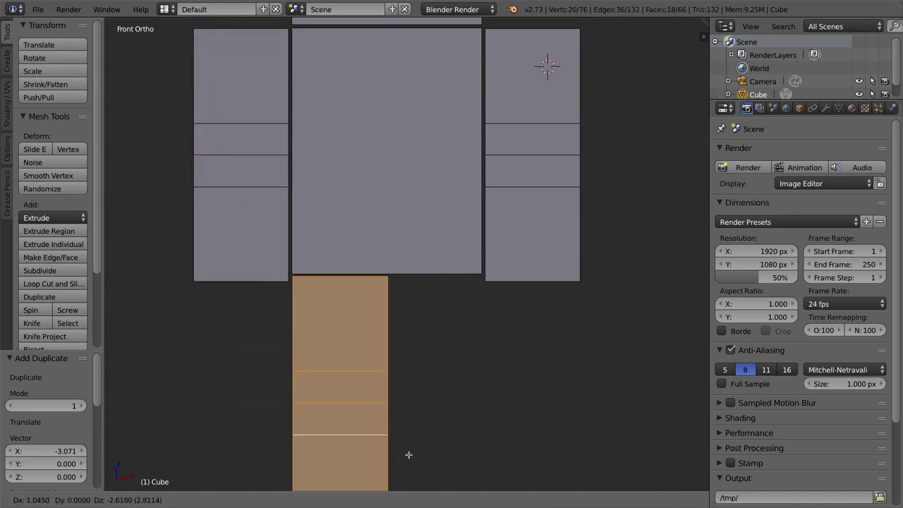
pyautogui.click(408, 455)
pyautogui.keyDown('shift'); pyautogui.moveTo(413, 404); pyautogui.dragTo(412, 262, button='middle'); pyautogui.keyUp('shift')
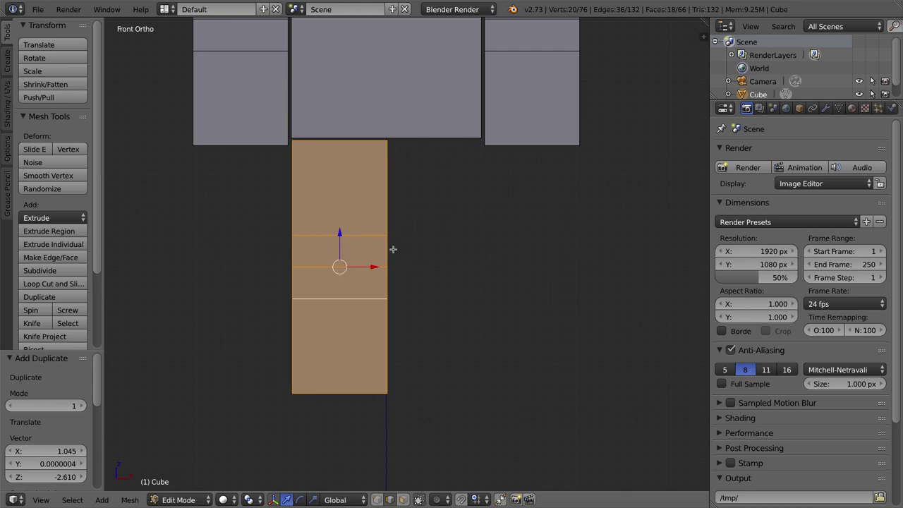
pyautogui.moveTo(397, 179); pyautogui.dragTo(301, 206, button='middle')
pyautogui.press('KP_1')
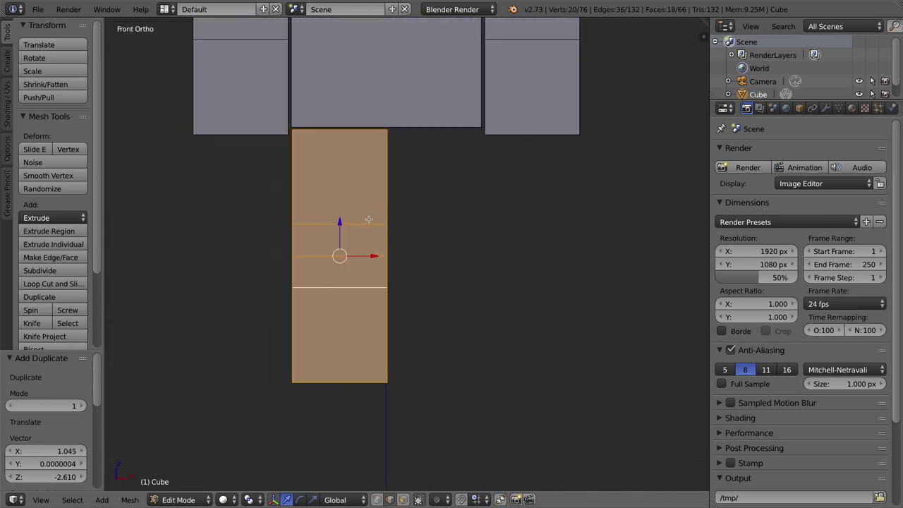
pyautogui.moveTo(366, 258); pyautogui.dragTo(357, 244, button='middle')
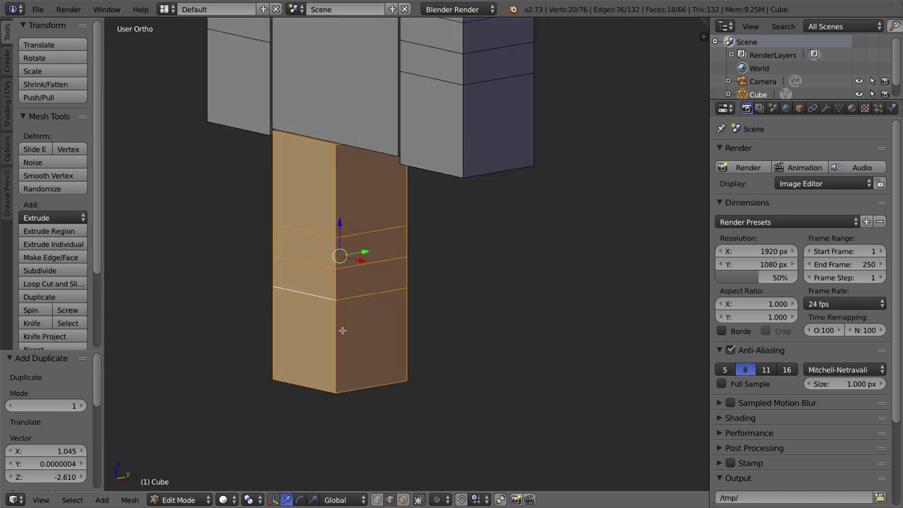
pyautogui.press('KP_1')
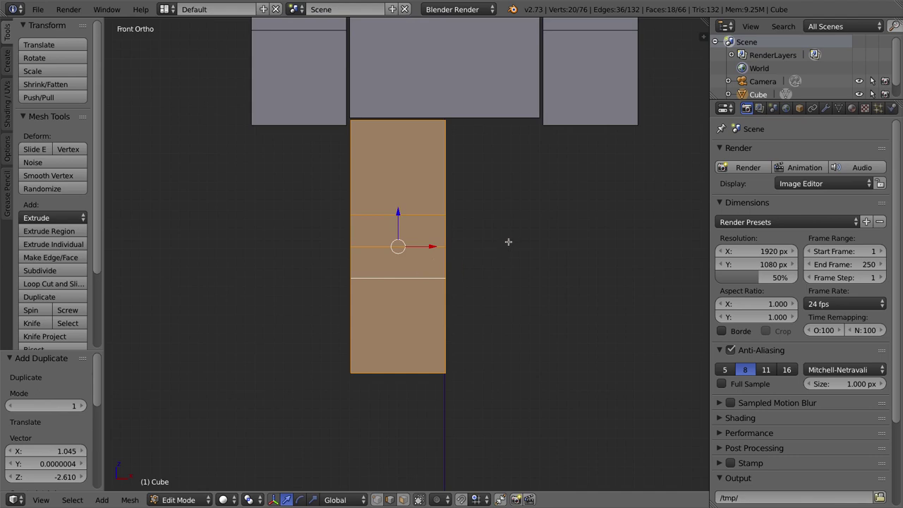
pyautogui.press('s')
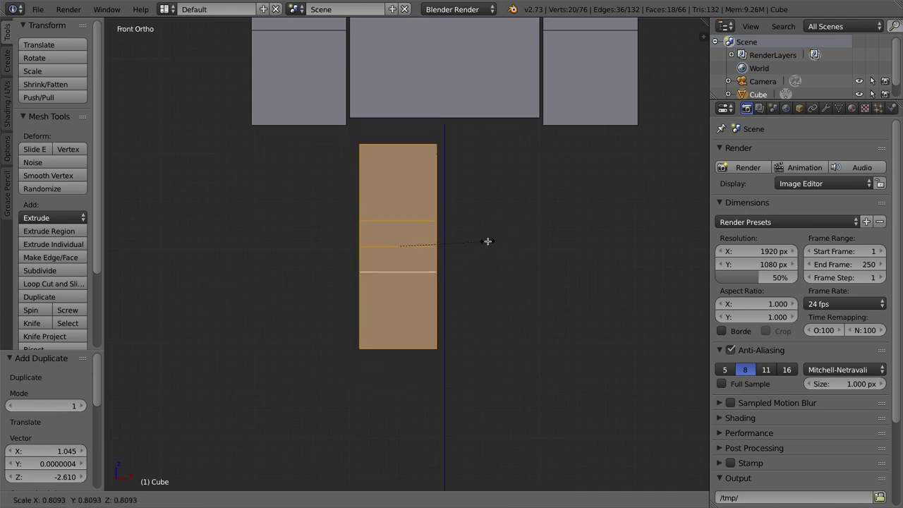
pyautogui.click(519, 240)
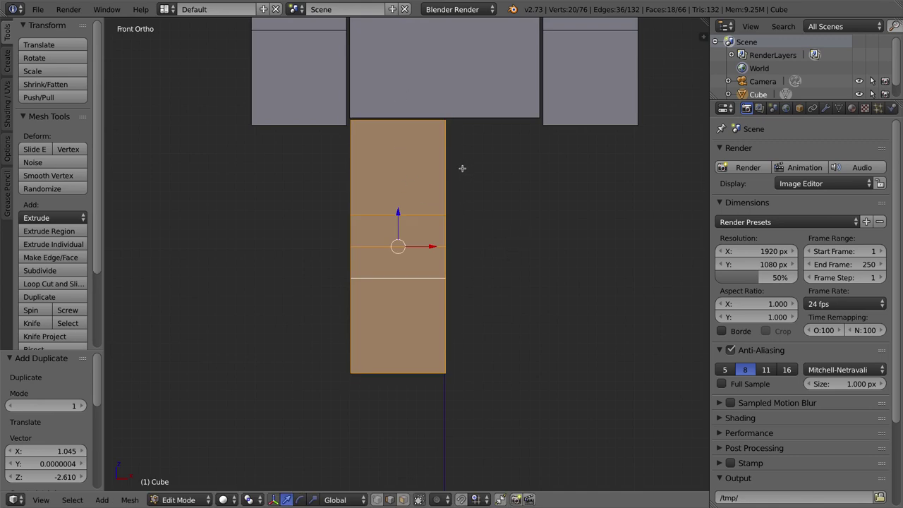
pyautogui.press('s')
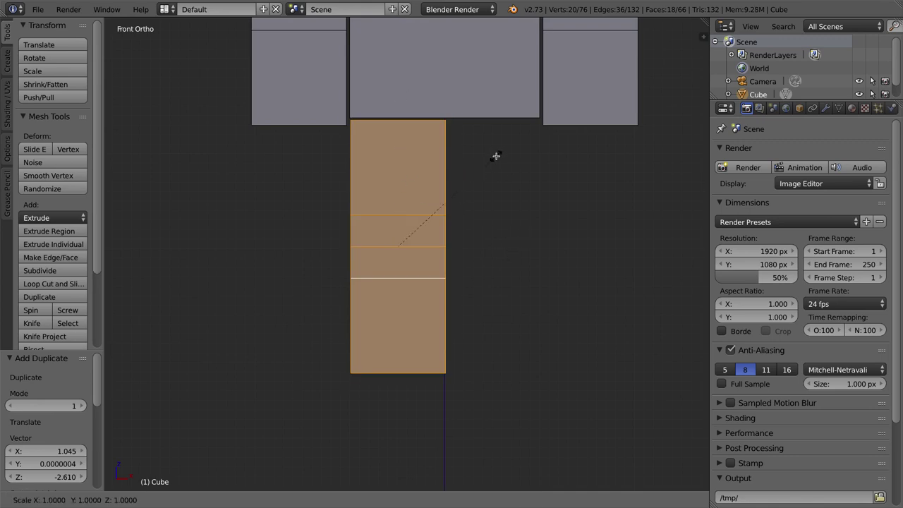
pyautogui.hotkey('shift', 'z')
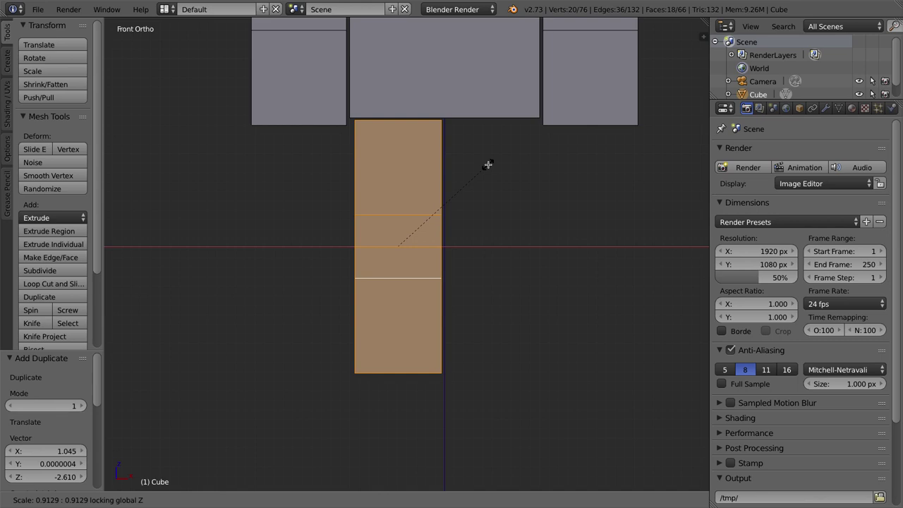
pyautogui.click(524, 144)
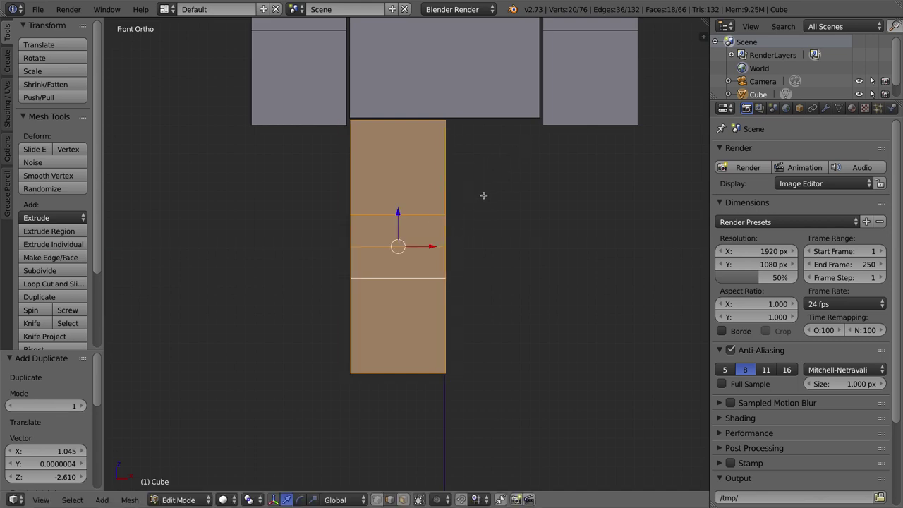
# Scale the leg to about 0.95 in X and Y while locking Z, and move it -0.025 along X
pyautogui.press('s')
pyautogui.hotkey('shift', 'z')
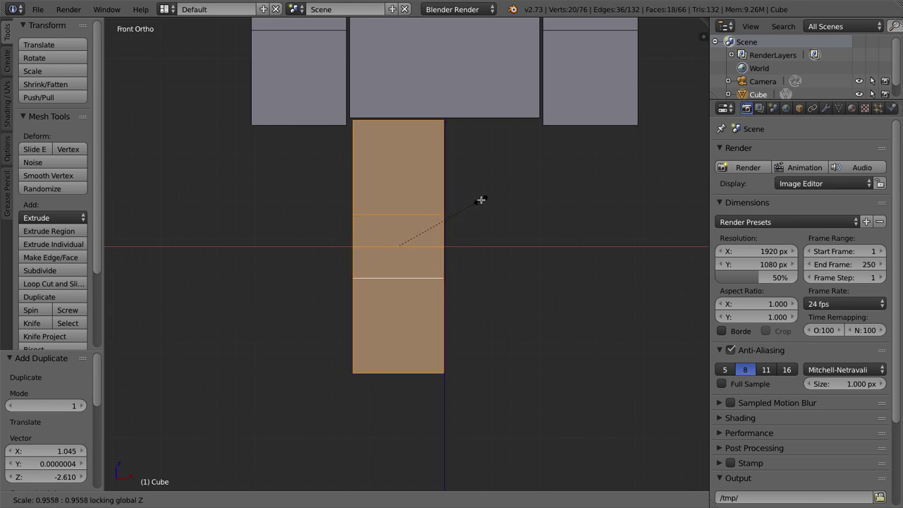
pyautogui.click(479, 201)
pyautogui.moveTo(432, 250); pyautogui.dragTo(429, 247)
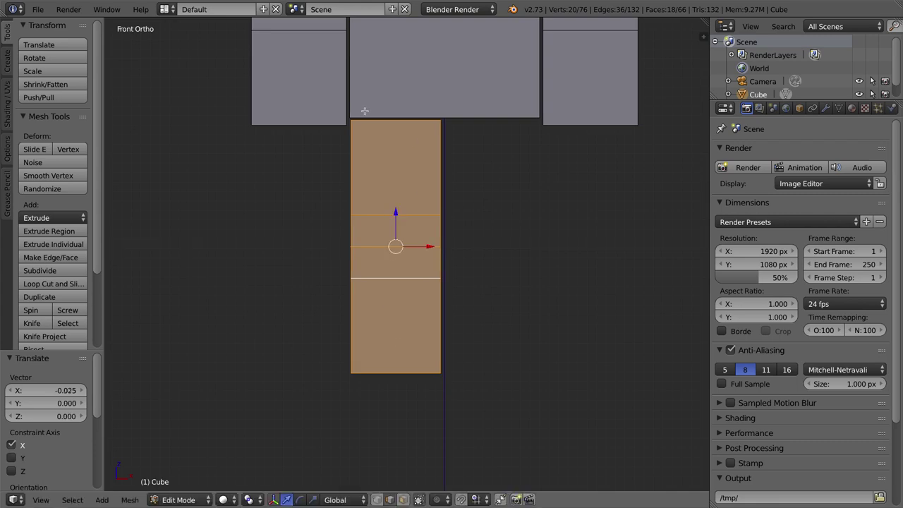
# Lengthen the leg by scaling it 1.05 along Z, and move it down -0.059 along Z, just below the torso
pyautogui.press('s')
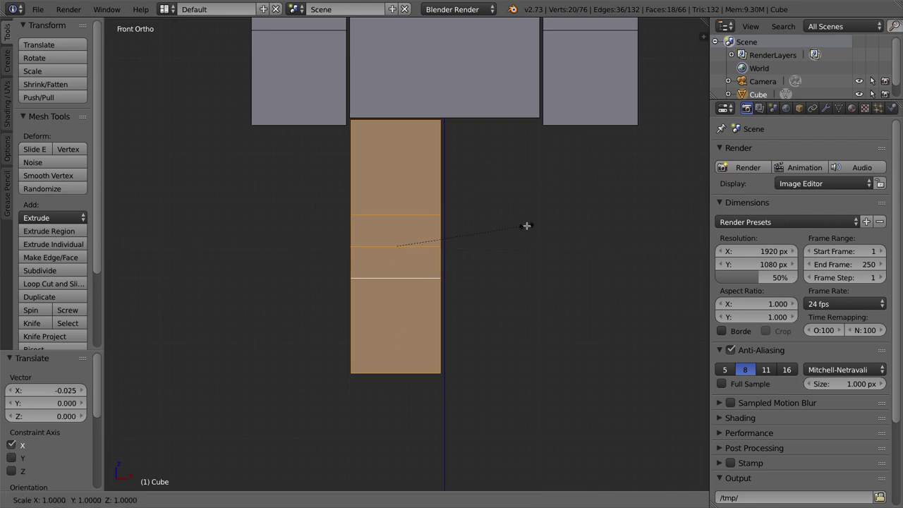
pyautogui.press('z')
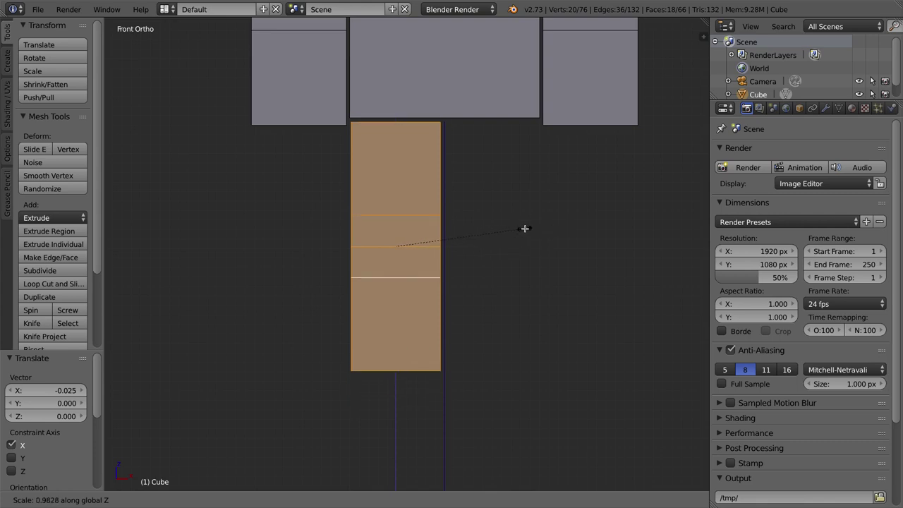
pyautogui.click(509, 247)
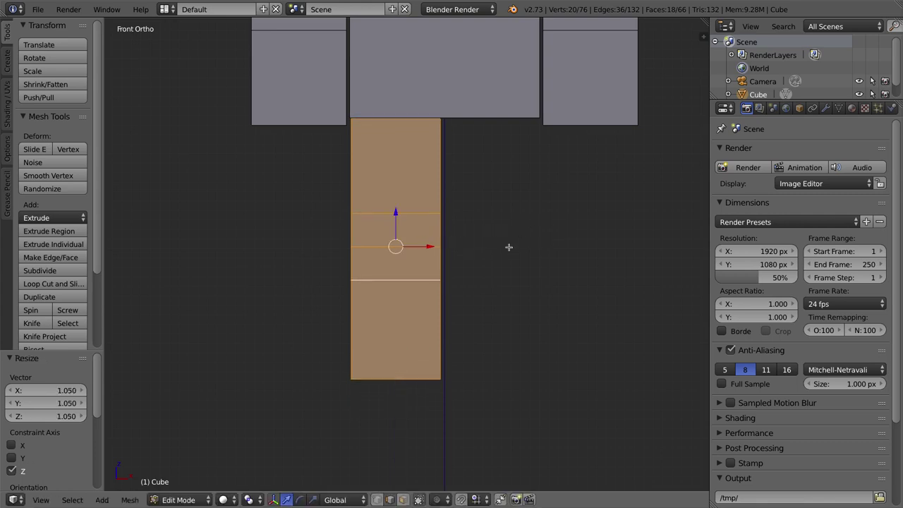
pyautogui.press('g')
pyautogui.click(395, 219)
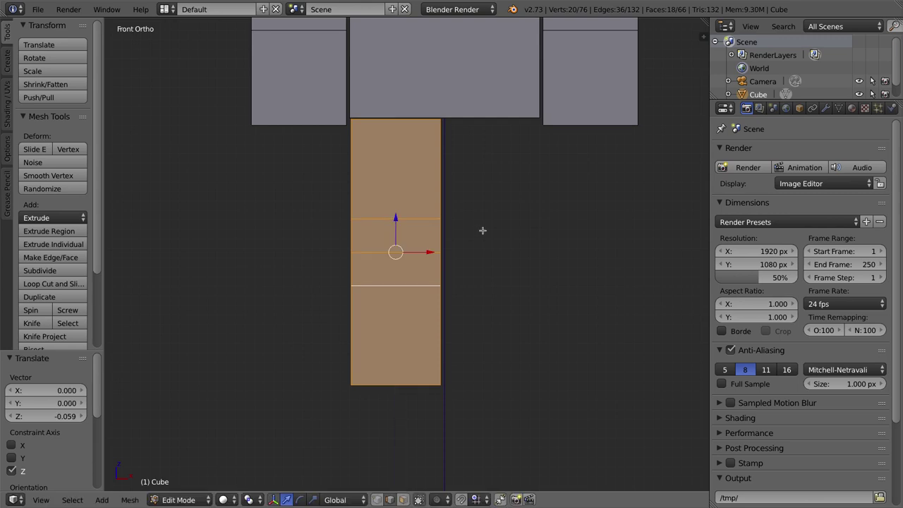
# Scale the leg by about 1.013 in X and Y, keeping its height locked
pyautogui.press('s')
pyautogui.hotkey('shift', 'z')
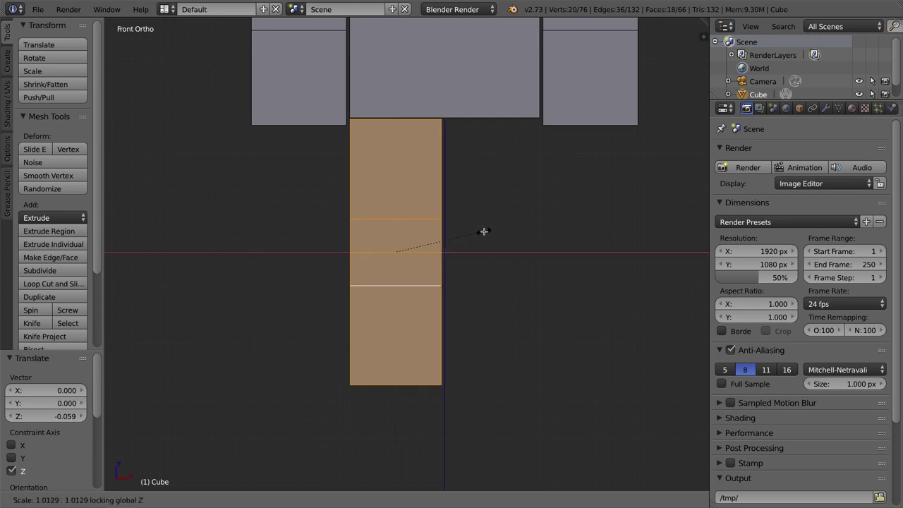
pyautogui.click(484, 231)
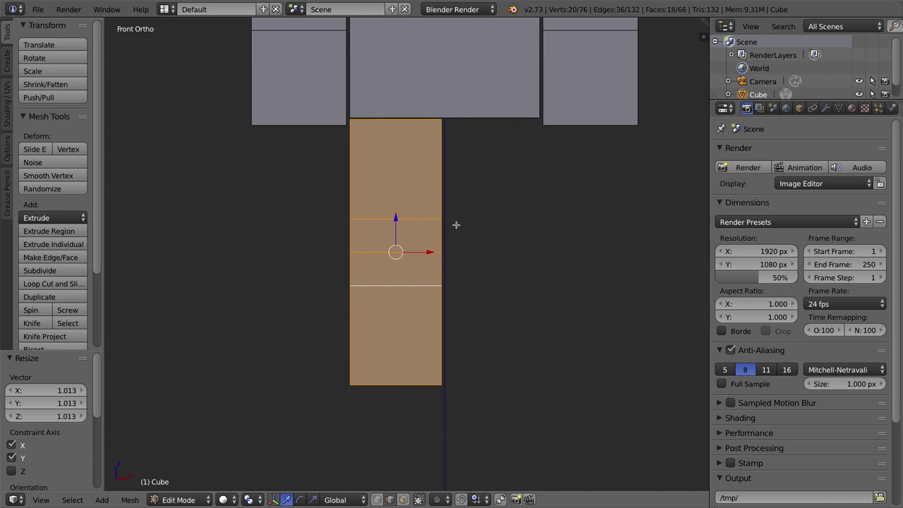
# Duplicate the leg and move the copy 1.03 units along X to form the second leg under the torso
pyautogui.hotkey('shift', 'd')
pyautogui.press('x')
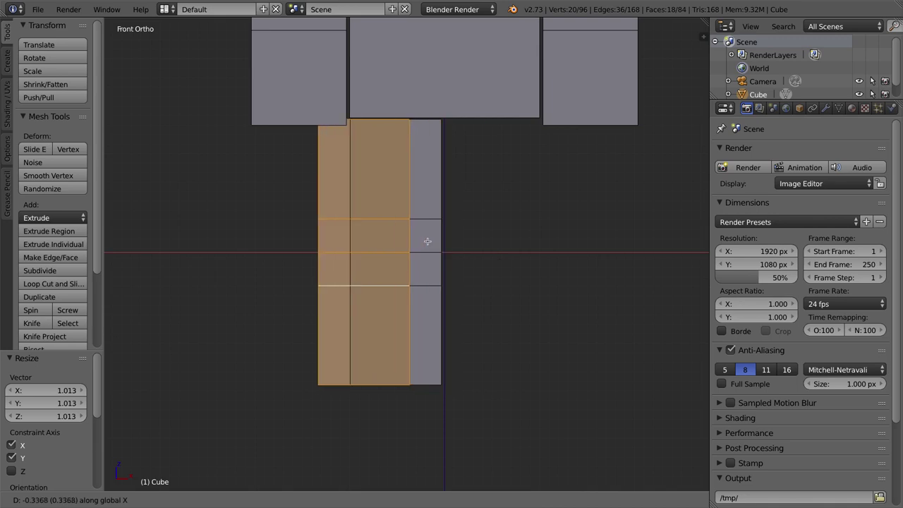
pyautogui.click(553, 238)
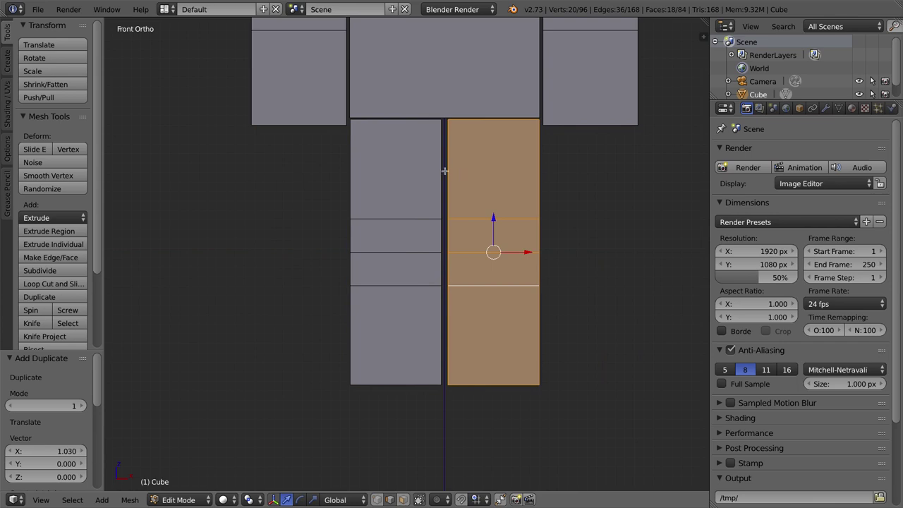
# Switch the finished figure to Object Mode and raise it about 2.833 units along Z
pyautogui.keyDown('shift'); pyautogui.moveTo(493, 95); pyautogui.dragTo(409, 253, button='middle'); pyautogui.keyUp('shift')
pyautogui.scroll(-4, 390, 109)
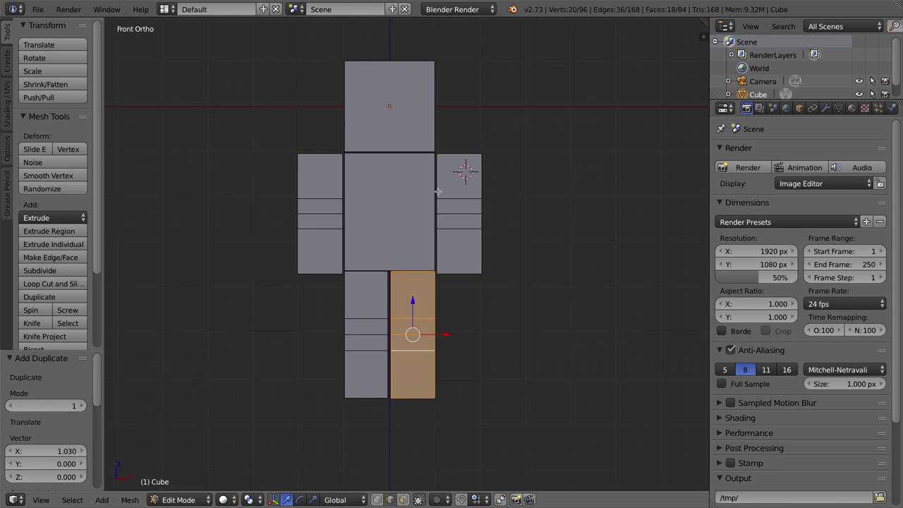
pyautogui.keyDown('shift'); pyautogui.moveTo(437, 90); pyautogui.dragTo(430, 187, button='middle'); pyautogui.keyUp('shift')
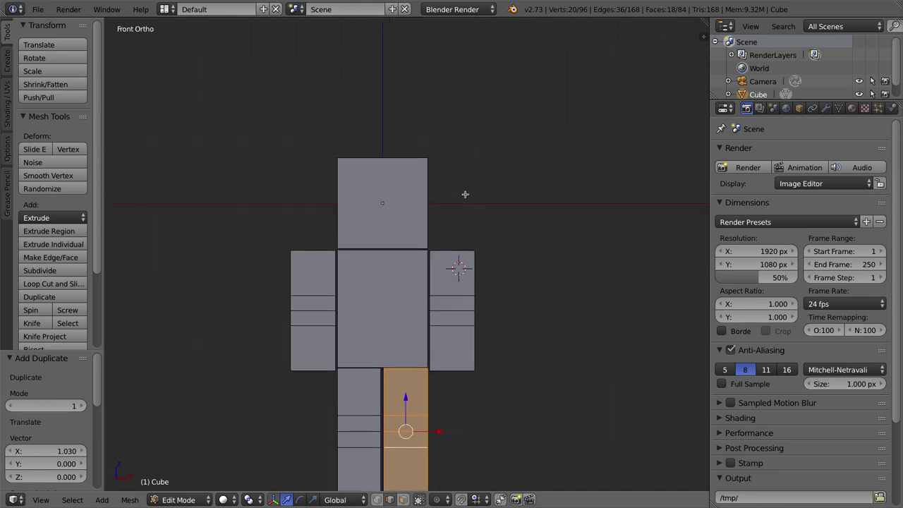
pyautogui.press('Tab')
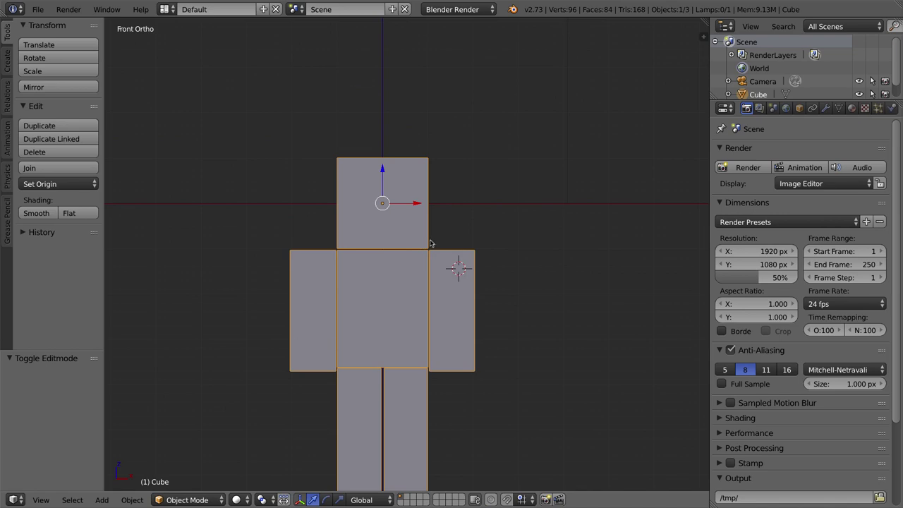
pyautogui.moveTo(382, 170); pyautogui.dragTo(376, 54)
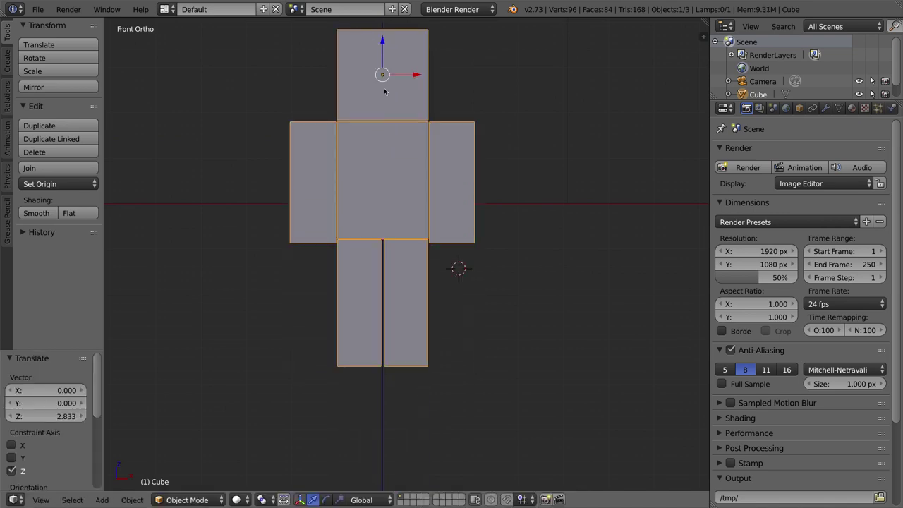
pyautogui.keyDown('shift'); pyautogui.moveTo(444, 154); pyautogui.dragTo(431, 240, button='middle'); pyautogui.keyUp('shift')
pyautogui.scroll(-4, 430, 239)
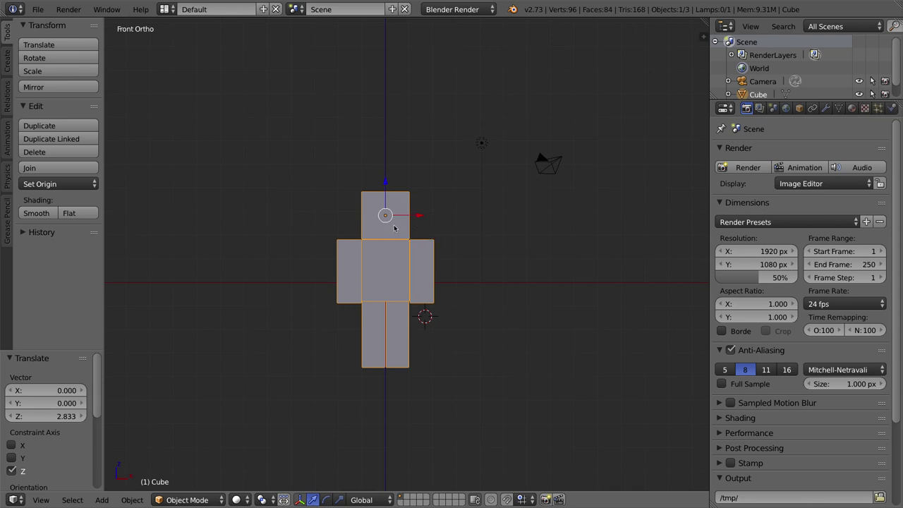
pyautogui.press('g')
pyautogui.press('Escape')
pyautogui.press('g')
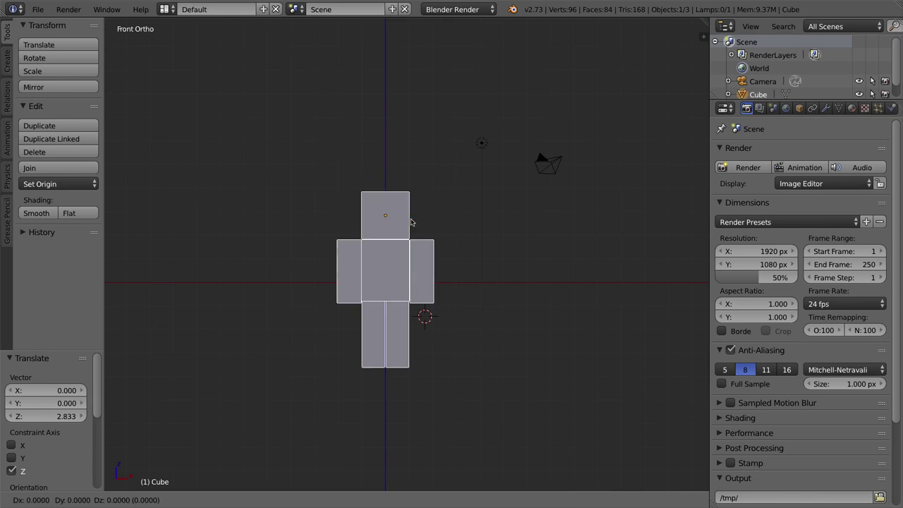
pyautogui.press('Escape')
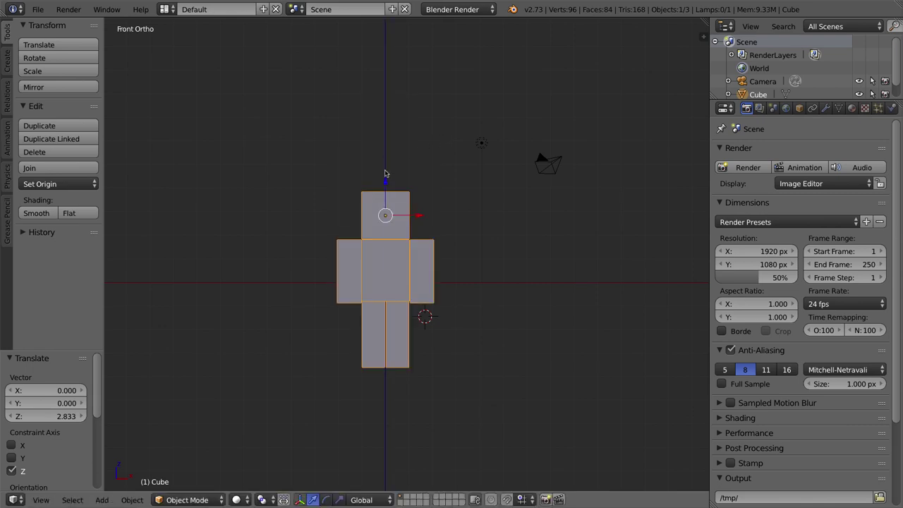
# Move the figure up another 3.607 units along Z so its feet stand on the ground line
pyautogui.press('g')
pyautogui.press('z')
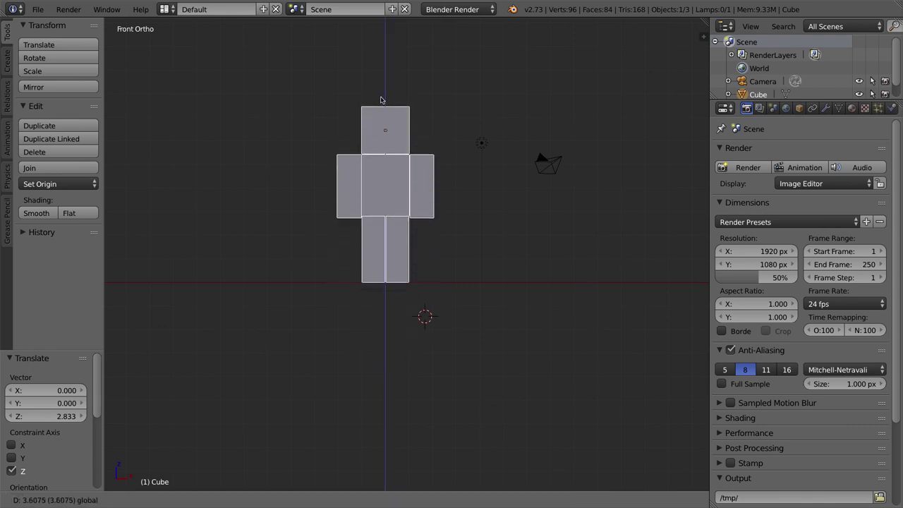
pyautogui.click(381, 98)
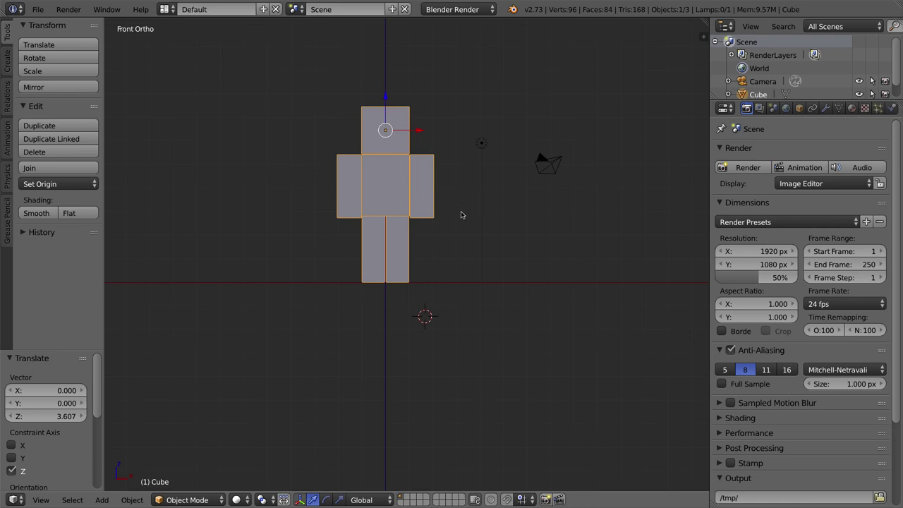
# Reset the 3D cursor to the world origin at the figure's feet
pyautogui.click(331, 77)
pyautogui.click(242, 178)
pyautogui.hotkey('shift', 'c')
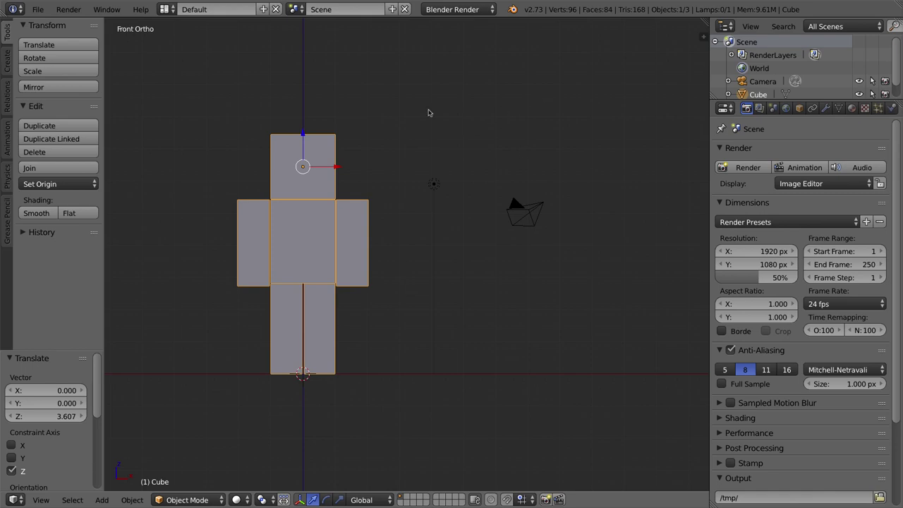
pyautogui.click(402, 352)
pyautogui.hotkey('shift', 'c')
pyautogui.keyDown('shift'); pyautogui.moveTo(335, 379); pyautogui.dragTo(449, 315, button='middle'); pyautogui.keyUp('shift')
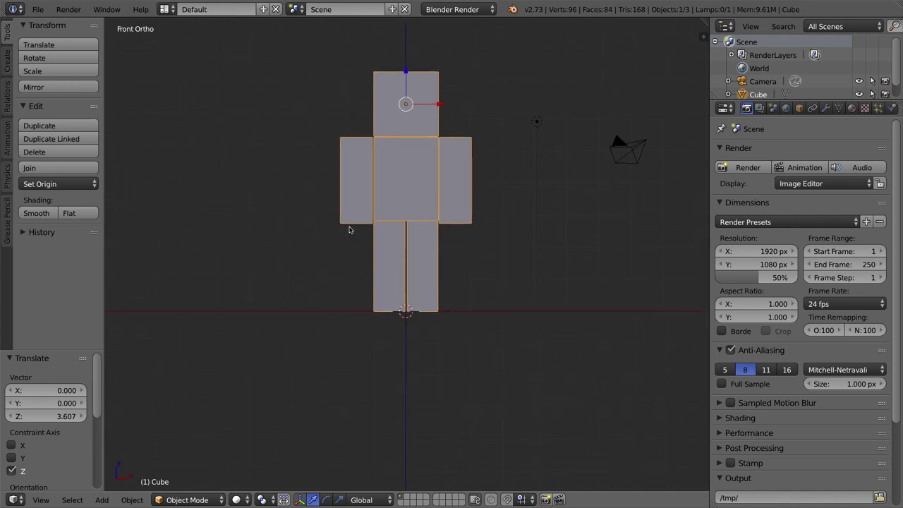
# Add a single-bone armature at the 3D cursor between the figure's feet
pyautogui.click(103, 500)
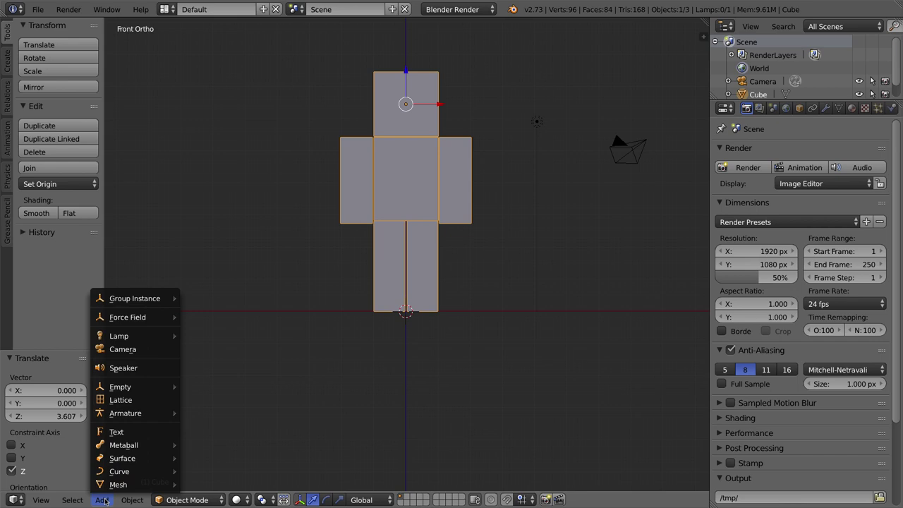
pyautogui.moveTo(142, 414)
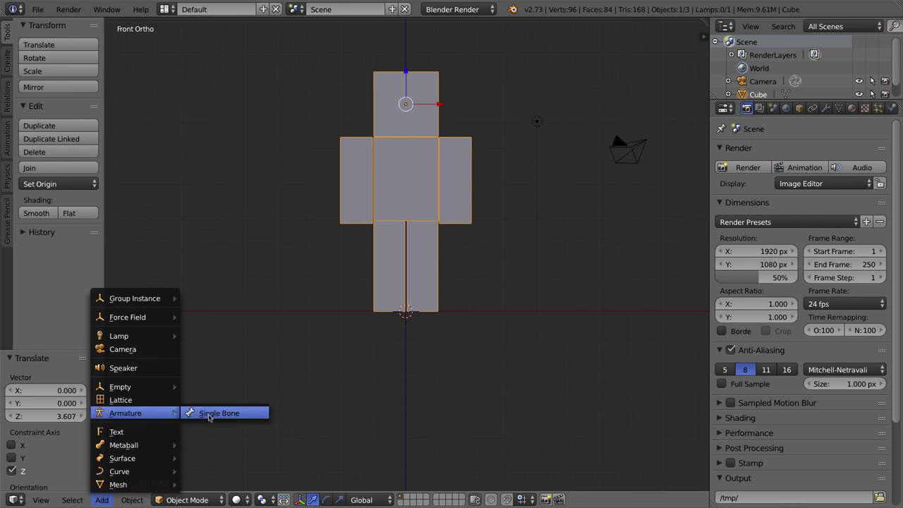
pyautogui.hotkey('shift', 'a')
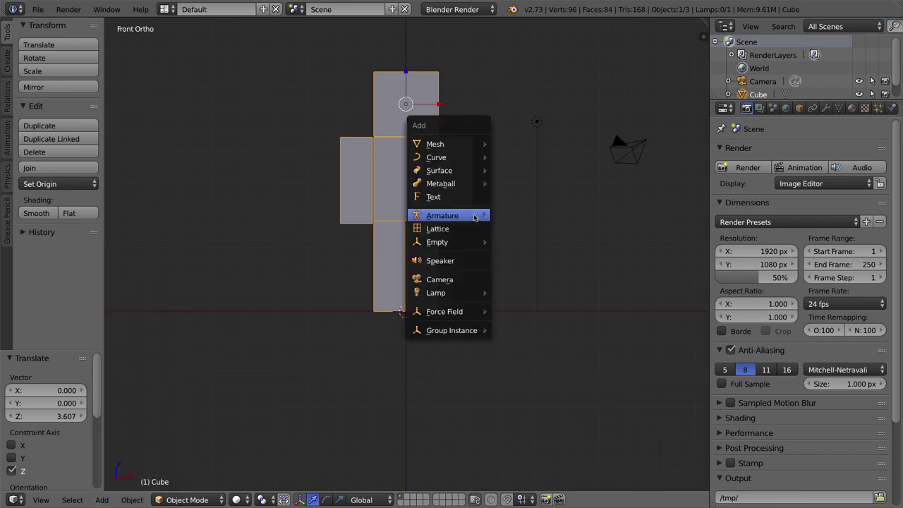
pyautogui.moveTo(459, 215)
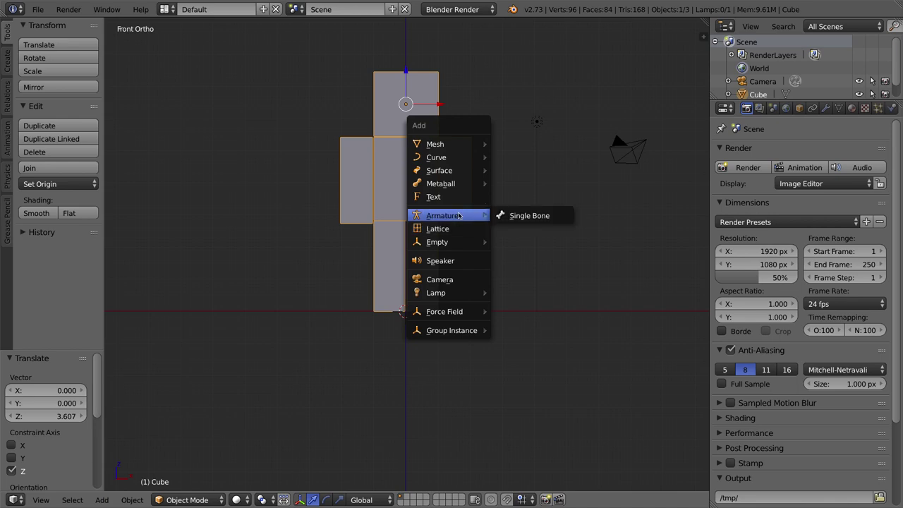
pyautogui.click(527, 216)
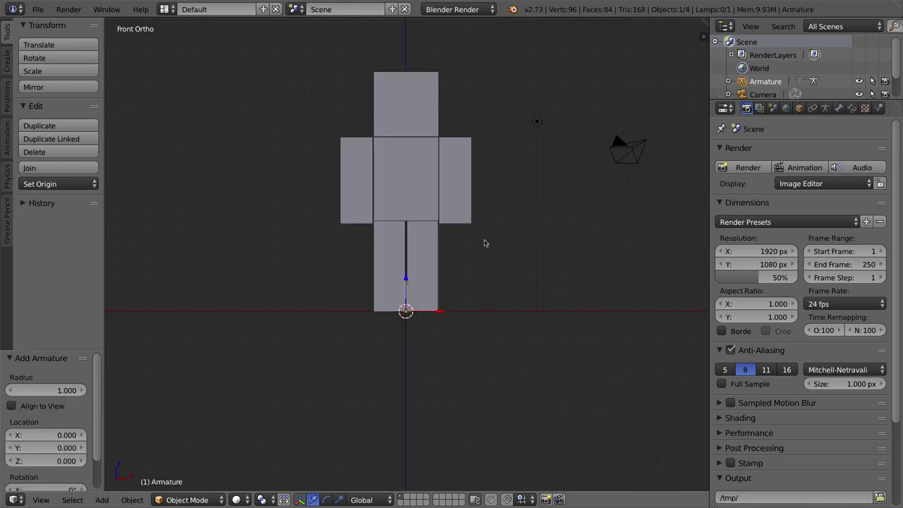
# Inspect the bone inside the figure's legs in wireframe display and return to solid shading
pyautogui.moveTo(406, 306); pyautogui.dragTo(404, 308, button='middle')
pyautogui.scroll(4, 404, 309)
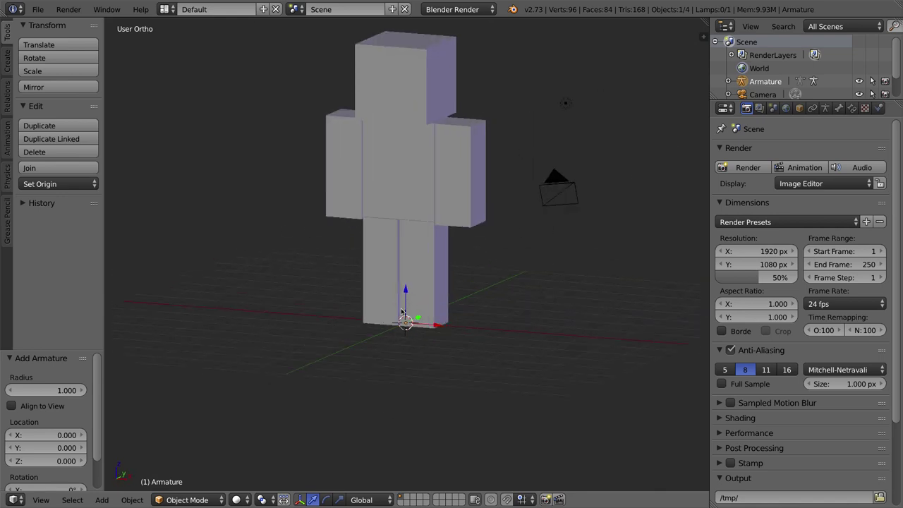
pyautogui.press('z')
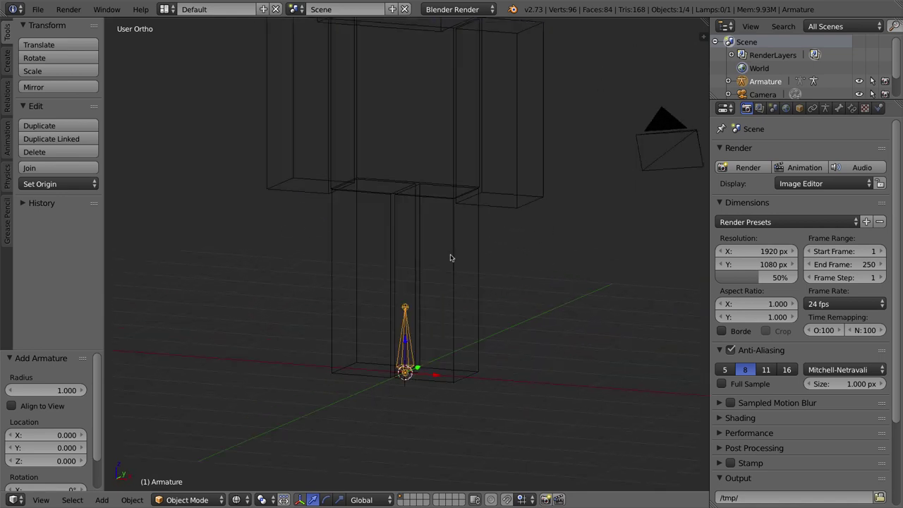
pyautogui.moveTo(397, 334)
pyautogui.mouseDown(button='middle')
pyautogui.moveTo(453, 320)
pyautogui.moveTo(379, 343)
pyautogui.moveTo(298, 336)
pyautogui.moveTo(373, 336)
pyautogui.moveTo(531, 277)
pyautogui.mouseUp(button='middle')
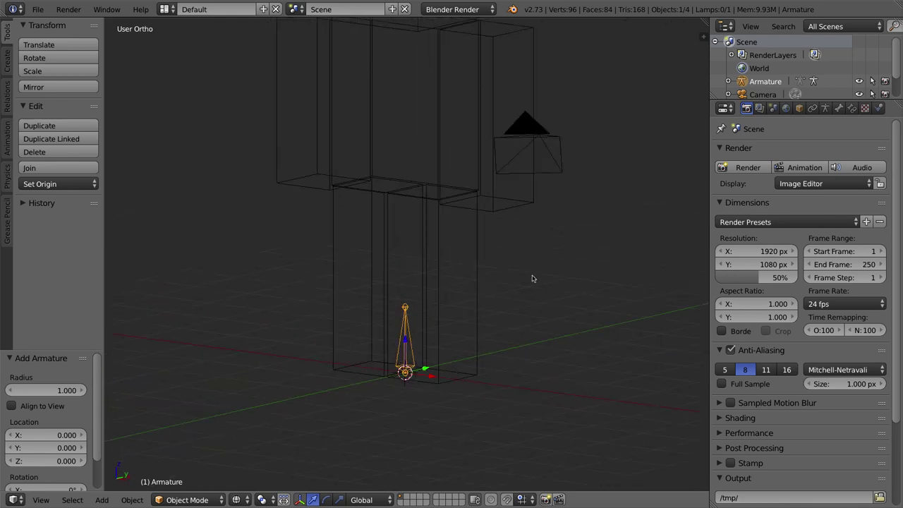
pyautogui.press('z')
pyautogui.moveTo(490, 275); pyautogui.dragTo(472, 336, button='middle')
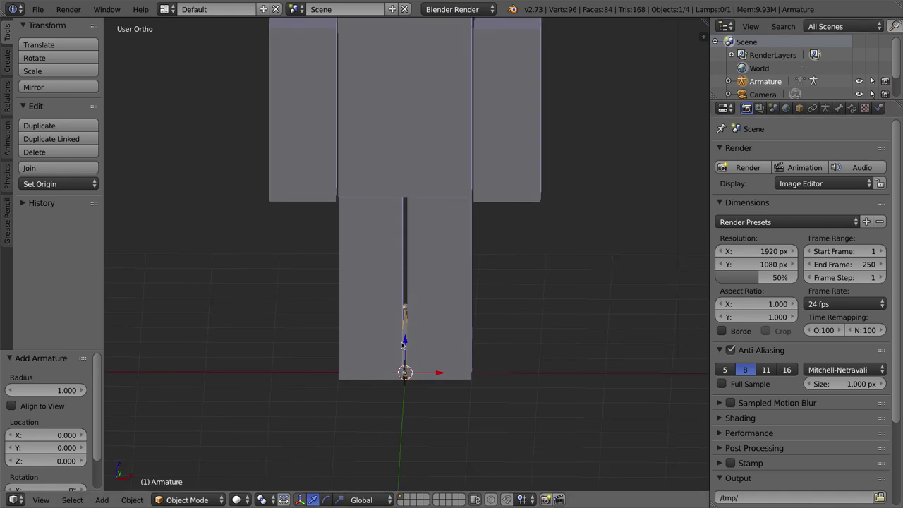
# Enable X-Ray display for the armature so its bone draws in front of the figure
pyautogui.click(825, 109)
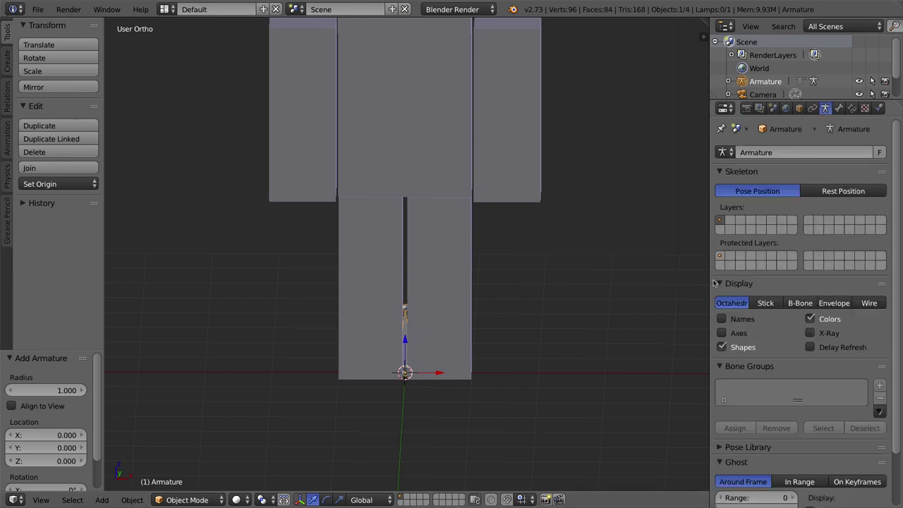
pyautogui.click(811, 333)
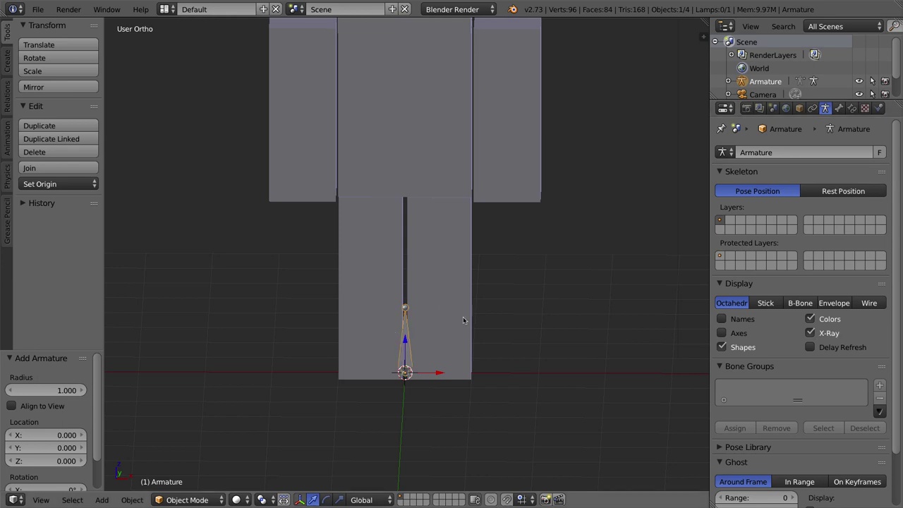
pyautogui.moveTo(476, 317); pyautogui.dragTo(428, 311, button='middle')
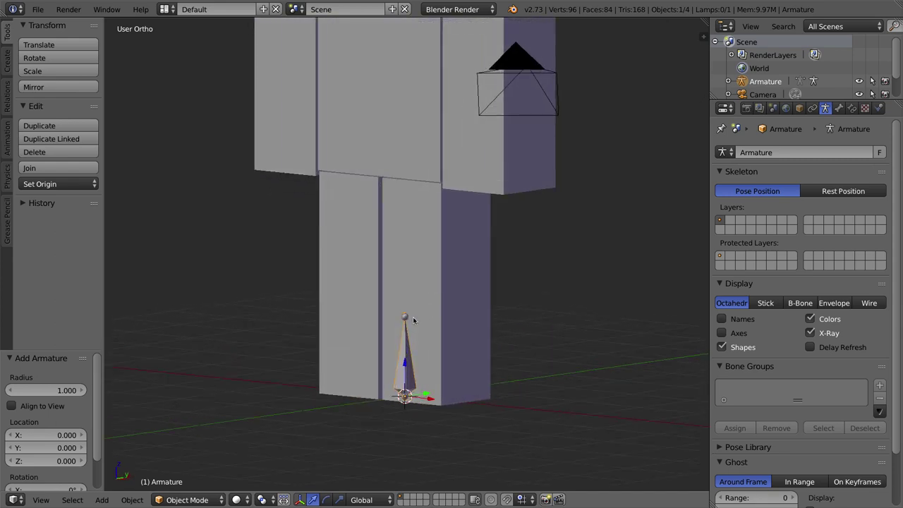
# In front view, move the armature up 2.809 units along Z to the base of the torso
pyautogui.press('KP_1')
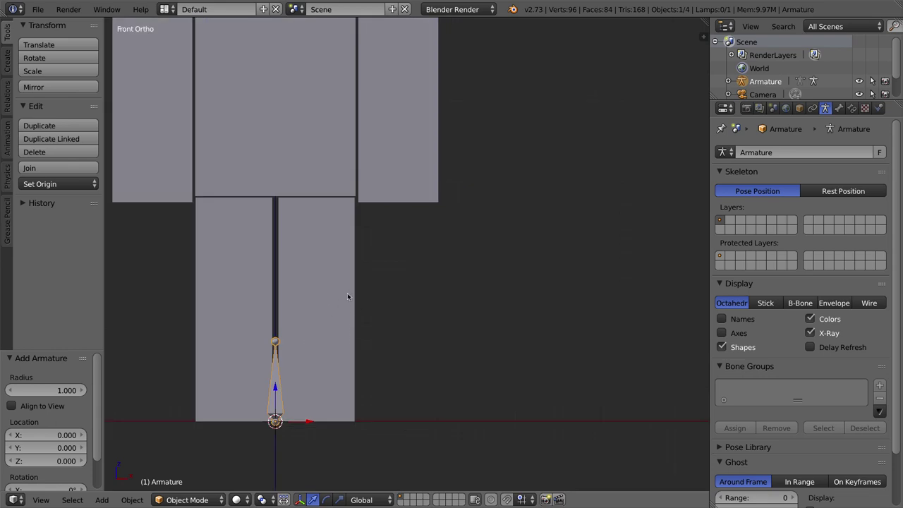
pyautogui.keyDown('shift'); pyautogui.moveTo(326, 206); pyautogui.dragTo(402, 308, button='middle'); pyautogui.keyUp('shift')
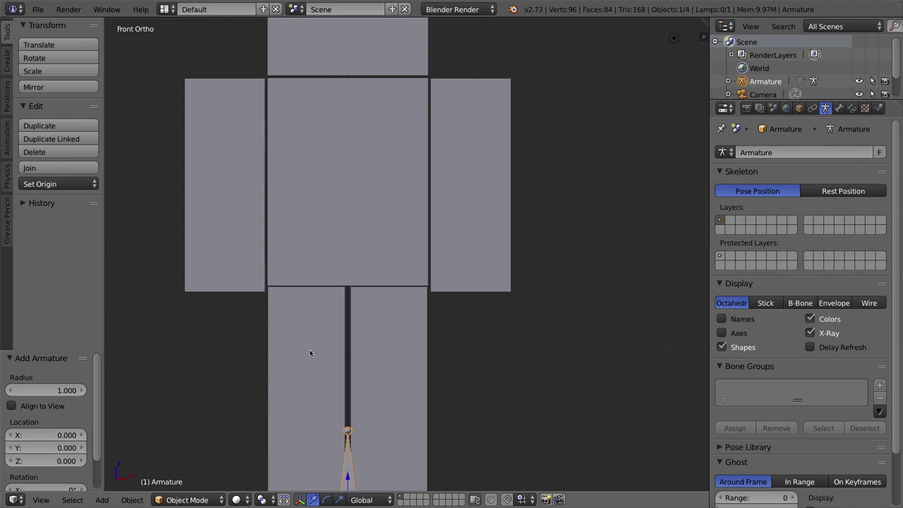
pyautogui.press('g')
pyautogui.press('z')
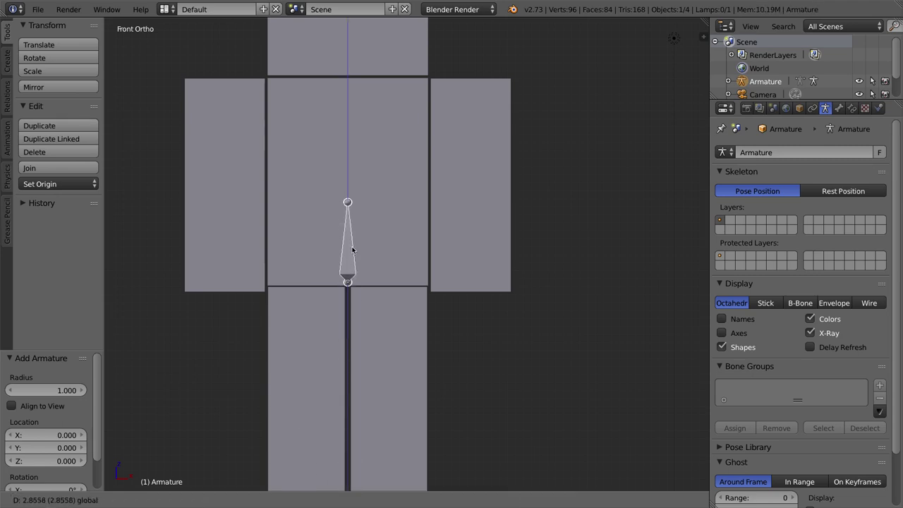
pyautogui.click(352, 253)
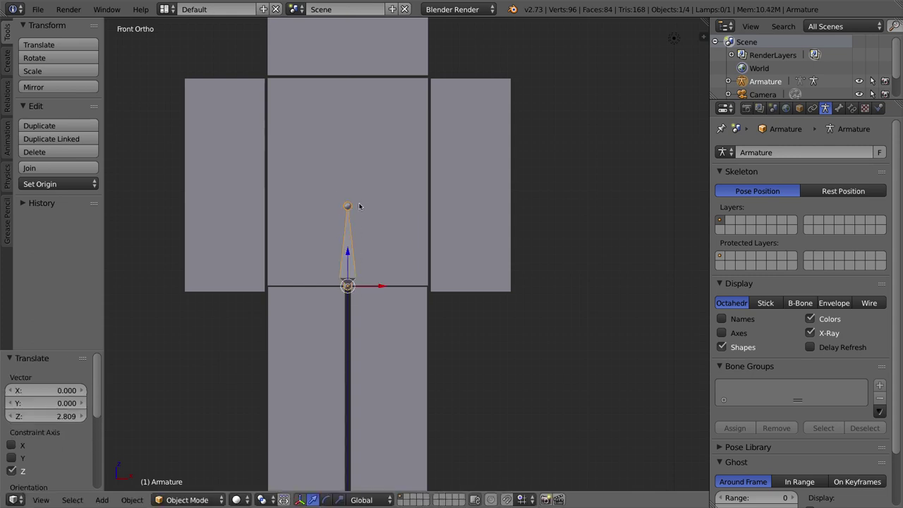
pyautogui.rightClick(413, 103)
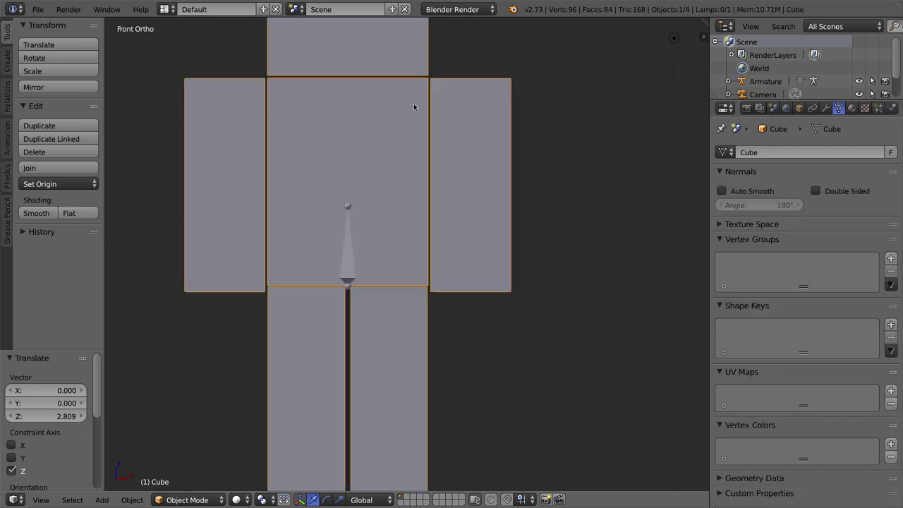
pyautogui.click(187, 499)
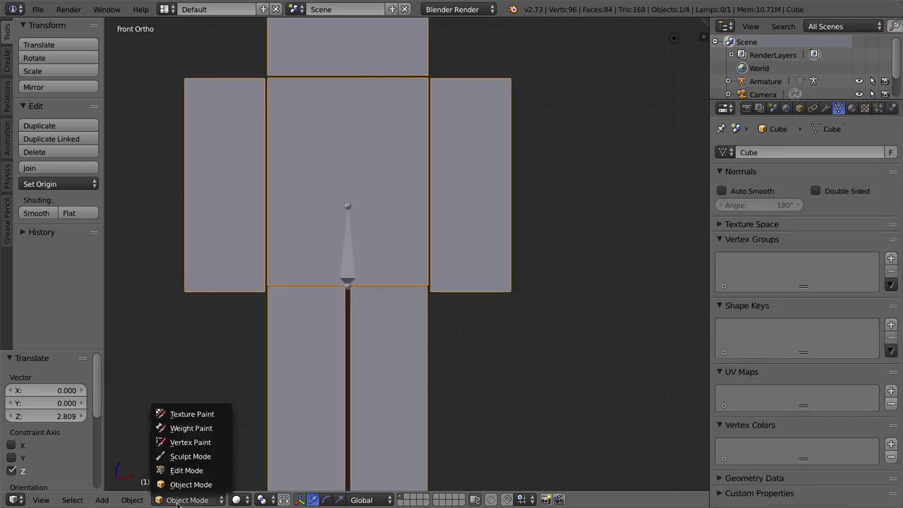
pyautogui.rightClick(348, 267)
pyautogui.click(177, 500)
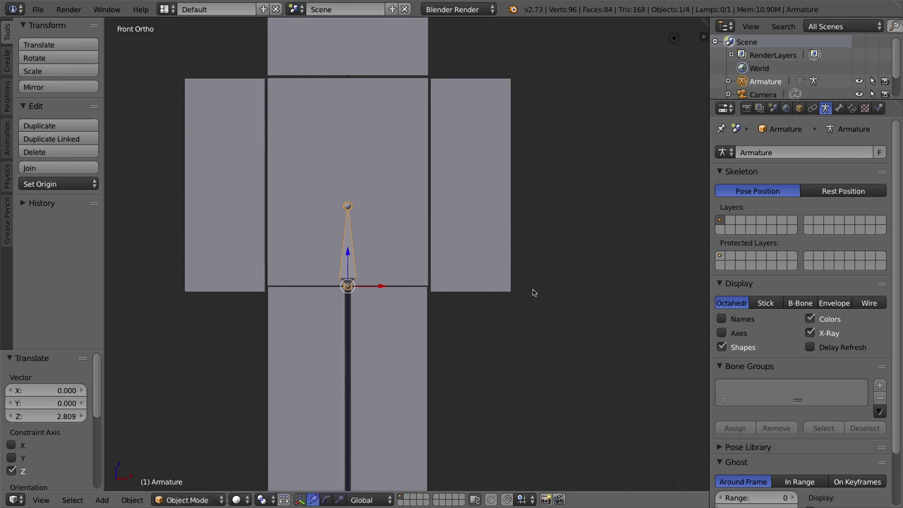
# In the armature's Edit Mode, raise the bone's upper tip 1.587 units along Z to just below the head
pyautogui.press('Tab')
pyautogui.rightClick(350, 240)
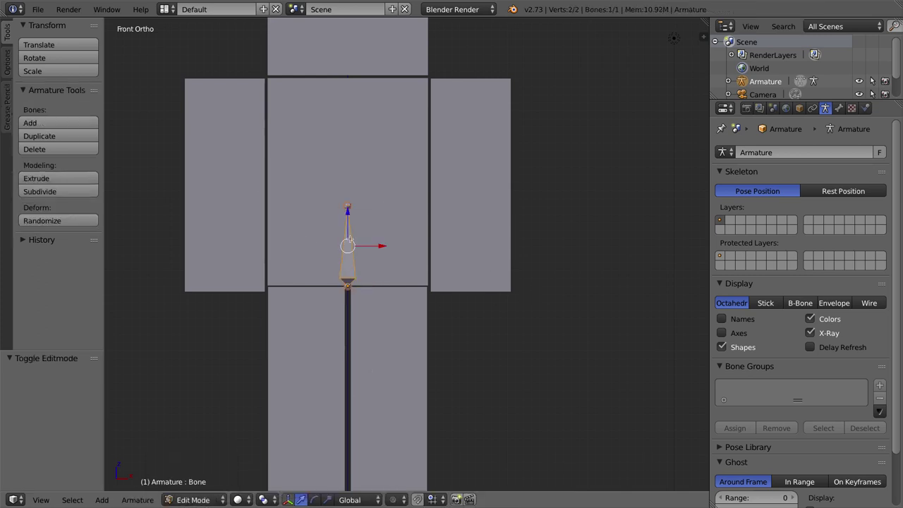
pyautogui.rightClick(348, 206)
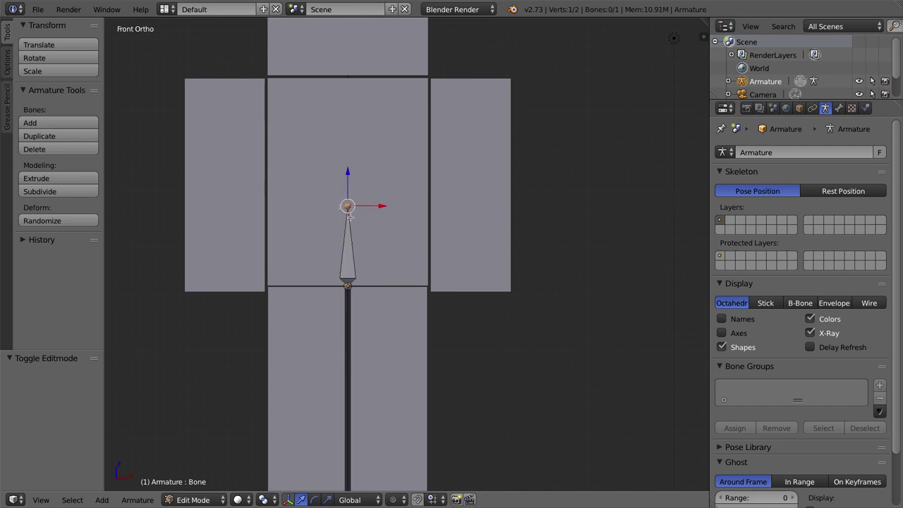
pyautogui.rightClick(348, 286)
pyautogui.rightClick(349, 224)
pyautogui.rightClick(349, 206)
pyautogui.press('g')
pyautogui.press('z')
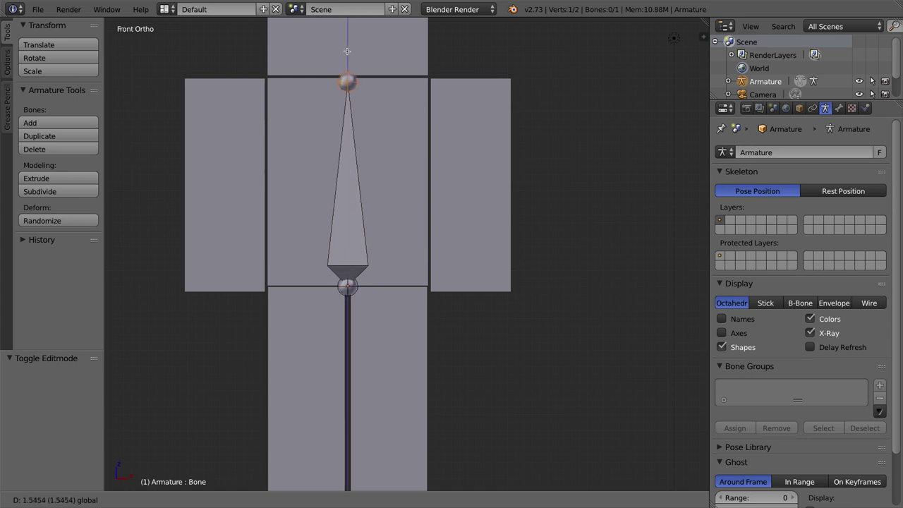
pyautogui.click(347, 49)
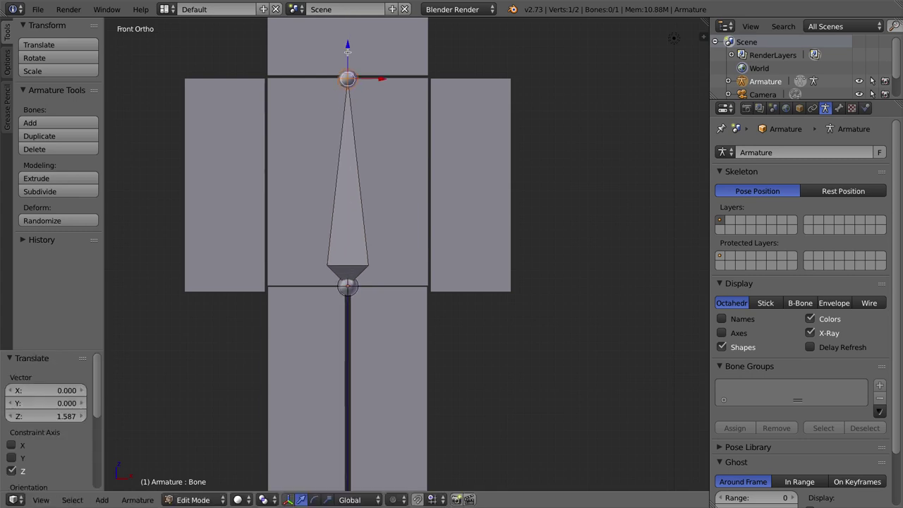
# Nudge the torso bone's upper tip another 0.006 units up along Z
pyautogui.press('g')
pyautogui.press('z')
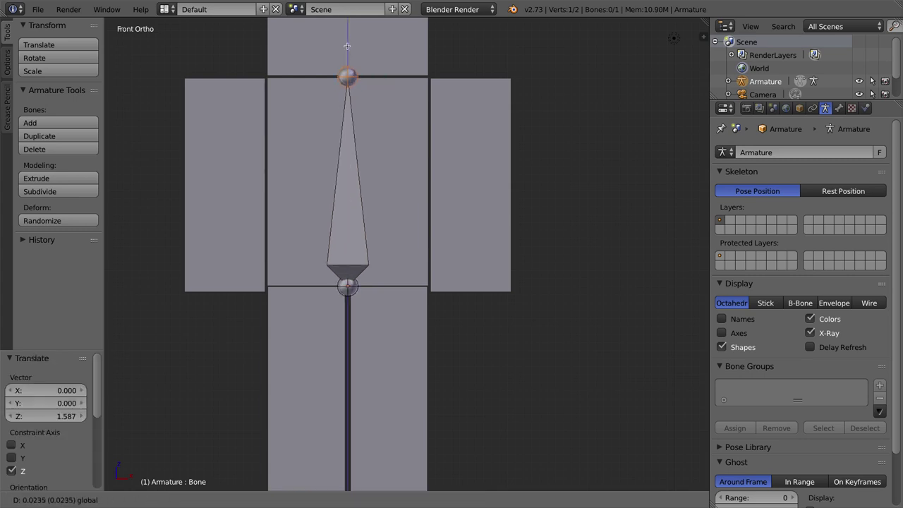
pyautogui.click(346, 55)
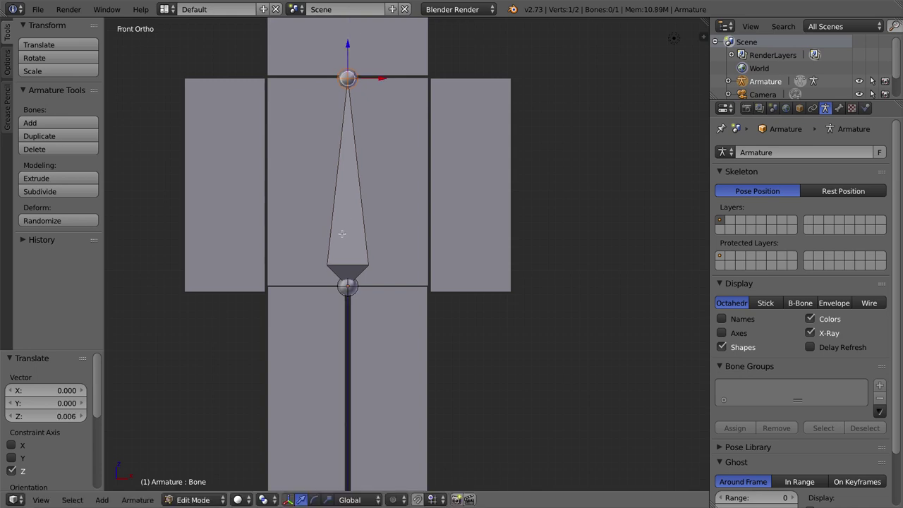
# Extrude a second bone 2.039 units up along Z from the torso bone's tip to the top of the head
pyautogui.keyDown('shift'); pyautogui.moveTo(418, 68); pyautogui.dragTo(433, 242, button='middle'); pyautogui.keyUp('shift')
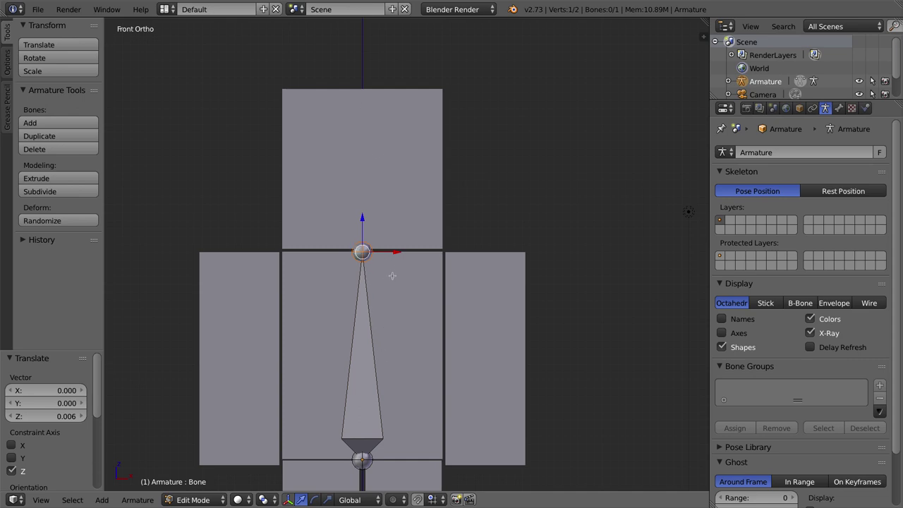
pyautogui.press('e')
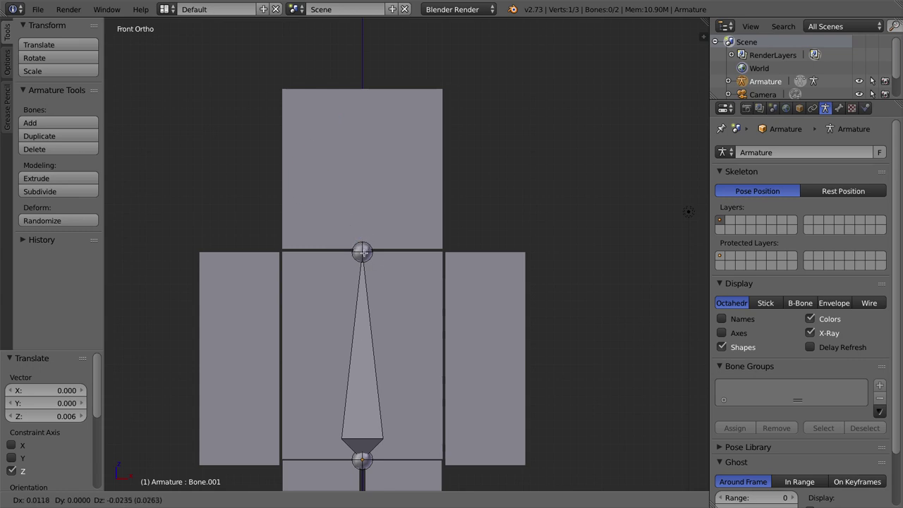
pyautogui.press('z')
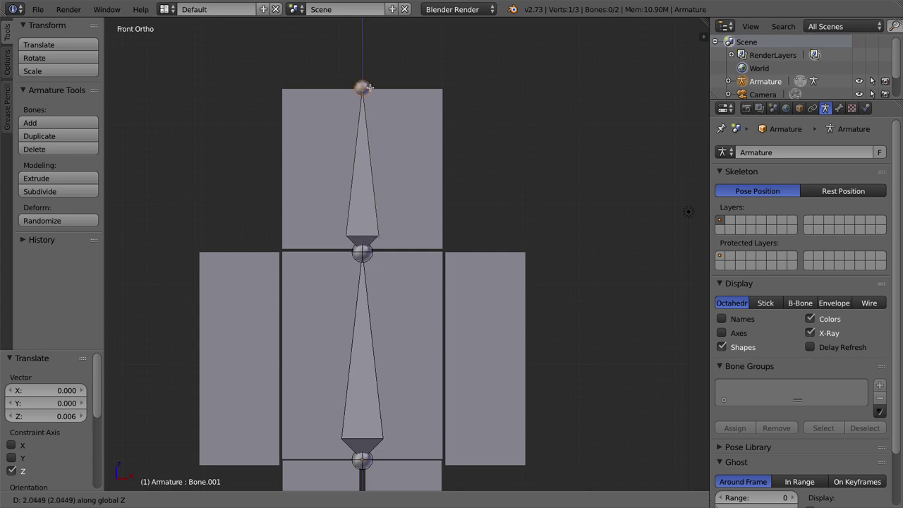
pyautogui.click(362, 87)
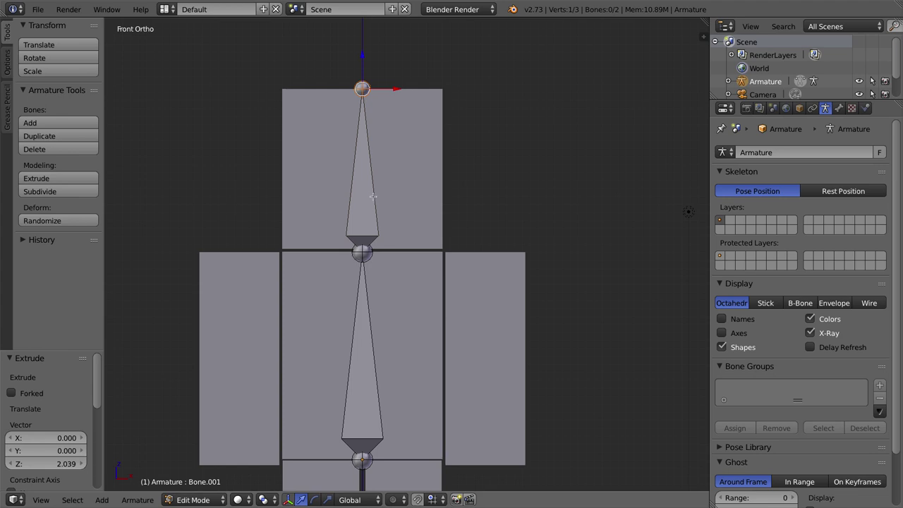
# Rename the bone inside the head as head
pyautogui.rightClick(370, 166)
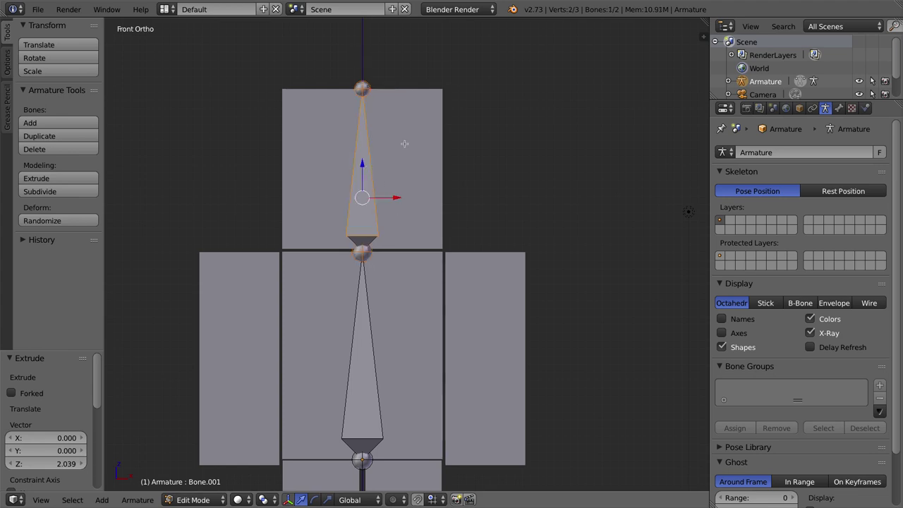
pyautogui.keyDown('shift'); pyautogui.moveTo(484, 381); pyautogui.dragTo(516, 276, button='middle'); pyautogui.keyUp('shift')
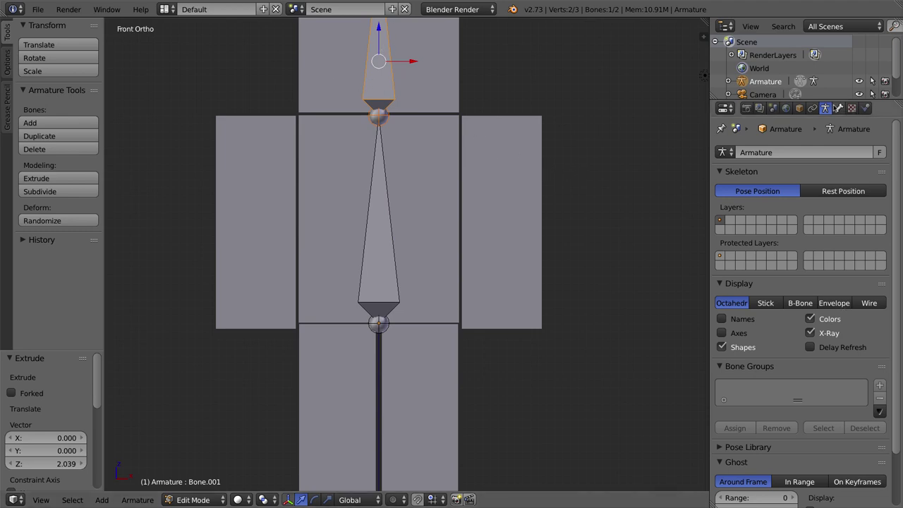
pyautogui.click(838, 108)
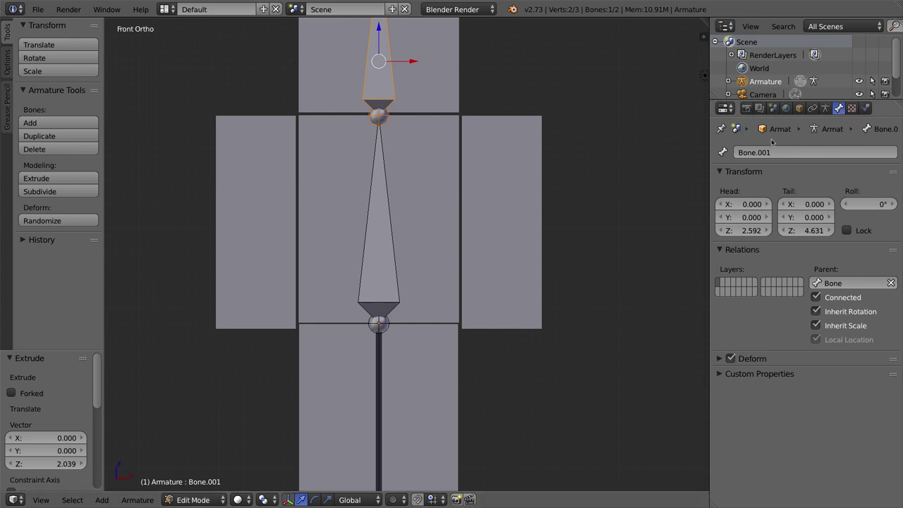
pyautogui.click(744, 153)
pyautogui.write('head')
pyautogui.press('Return')
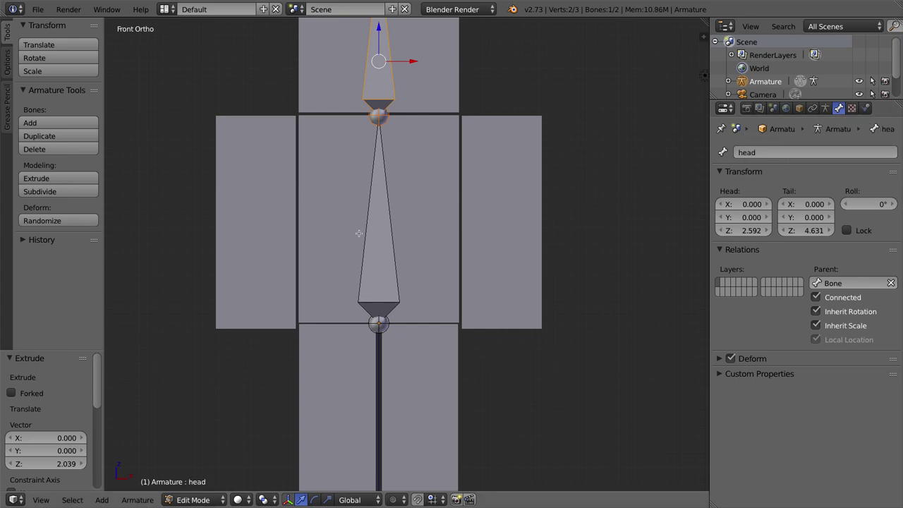
# Rename the bone inside the torso as spine
pyautogui.rightClick(373, 227)
pyautogui.click(757, 155)
pyautogui.write('spine')
pyautogui.press('Return')
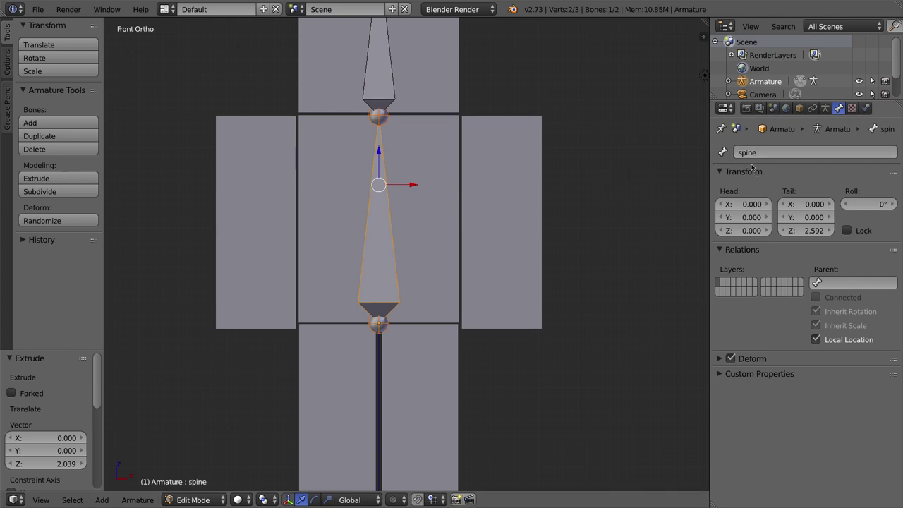
# Return the armature to Object Mode and select the figure mesh
pyautogui.rightClick(379, 73)
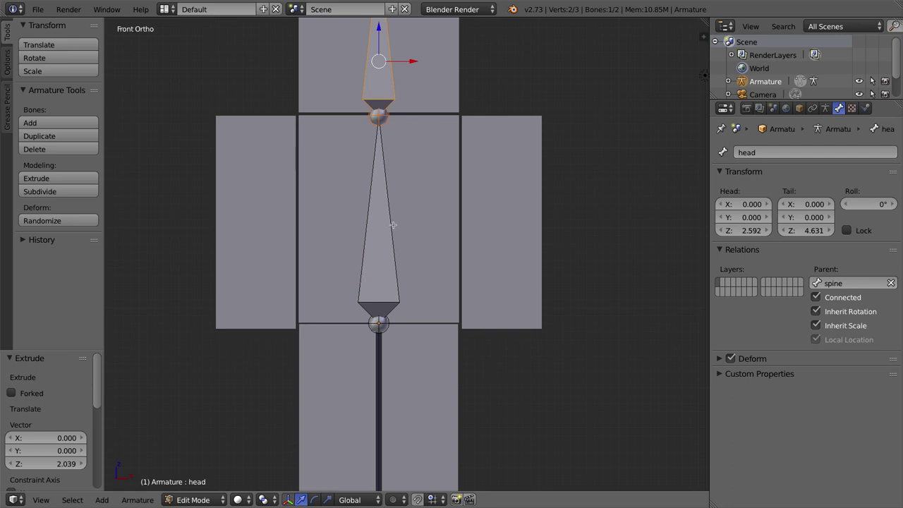
pyautogui.moveTo(490, 112)
pyautogui.mouseDown(button='middle')
pyautogui.moveTo(482, 119)
pyautogui.moveTo(491, 122)
pyautogui.mouseUp(button='middle')
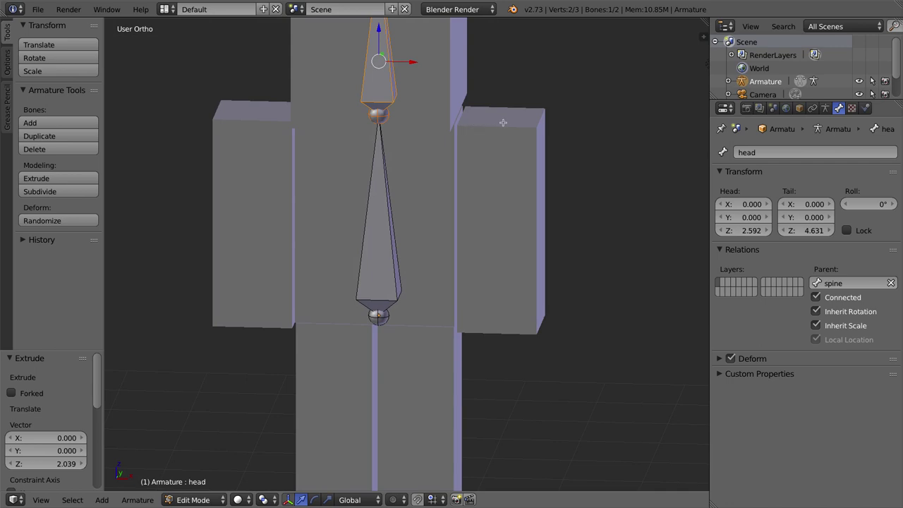
pyautogui.moveTo(507, 120); pyautogui.dragTo(479, 121, button='middle')
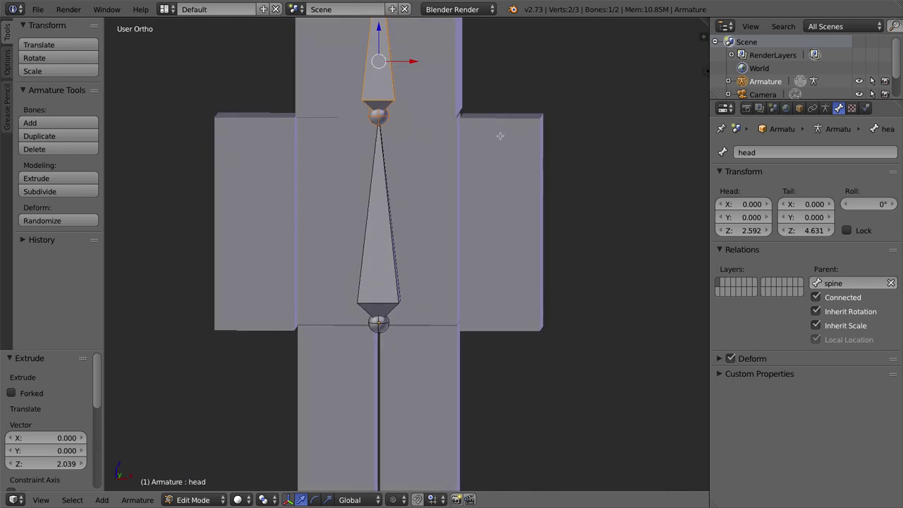
pyautogui.moveTo(509, 124); pyautogui.dragTo(446, 128, button='middle')
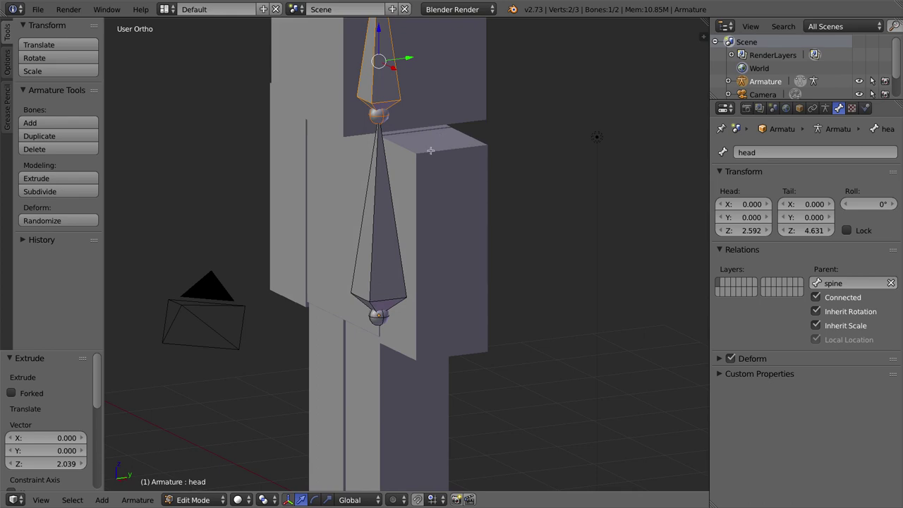
pyautogui.press('Tab')
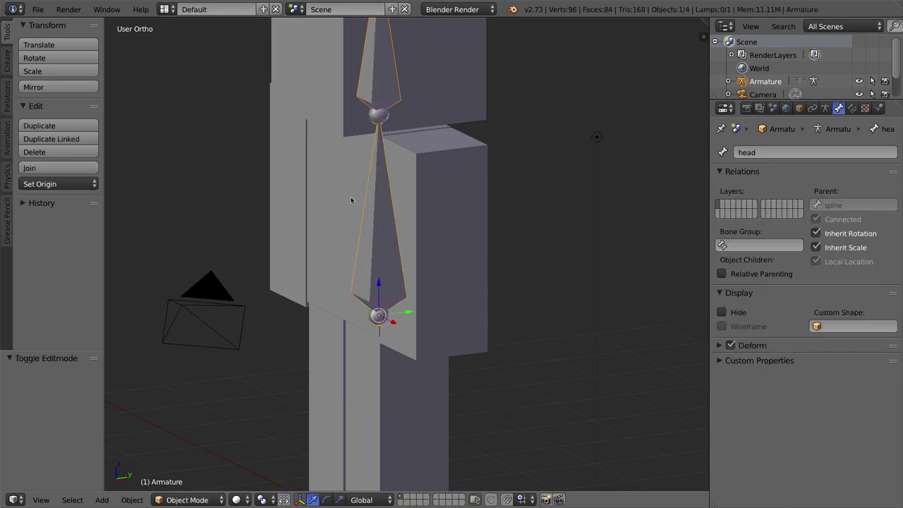
pyautogui.rightClick(452, 142)
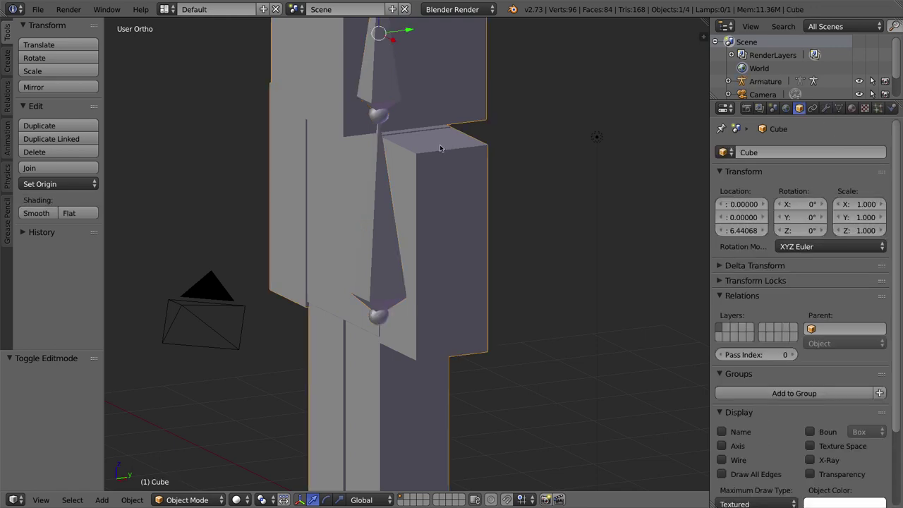
# Snap the 3D cursor to the top face of the arm on the figure's positive X side
pyautogui.press('Tab')
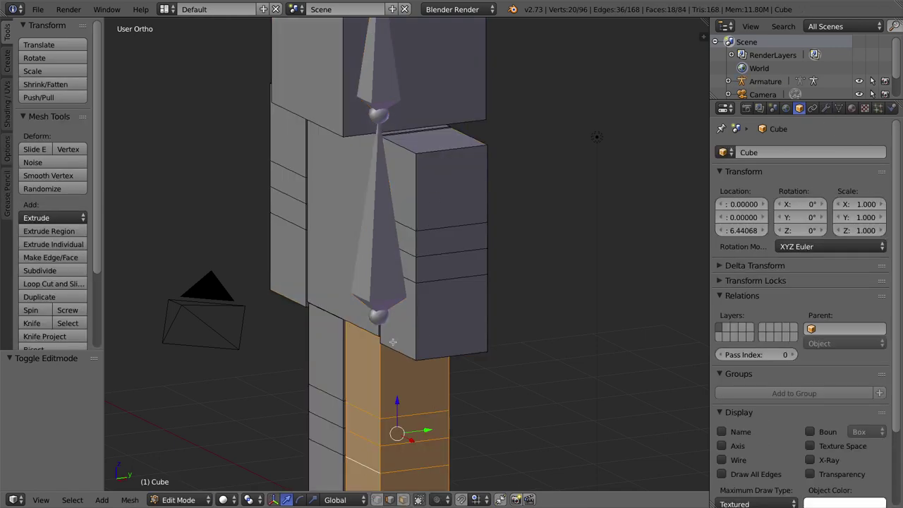
pyautogui.click(402, 501)
pyautogui.rightClick(432, 140)
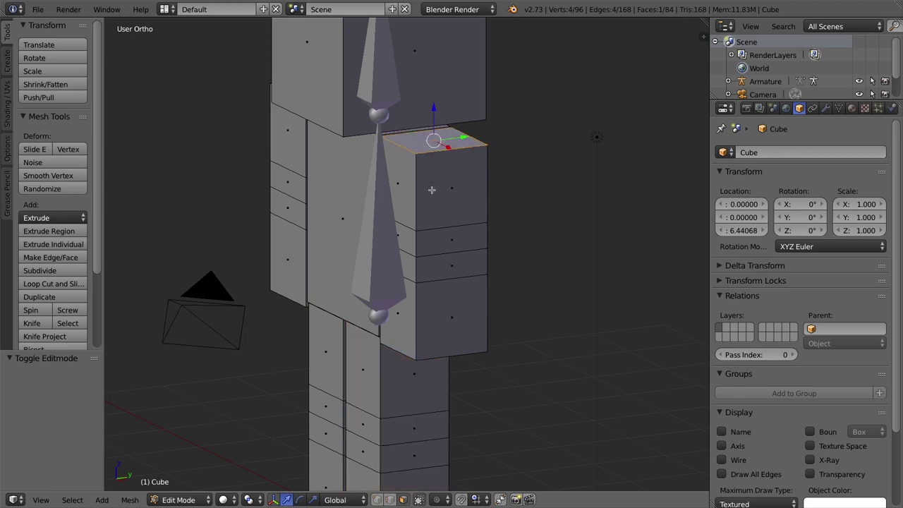
pyautogui.click(546, 152)
pyautogui.click(549, 235)
pyautogui.click(533, 162)
pyautogui.click(558, 118)
pyautogui.hotkey('shift', 's')
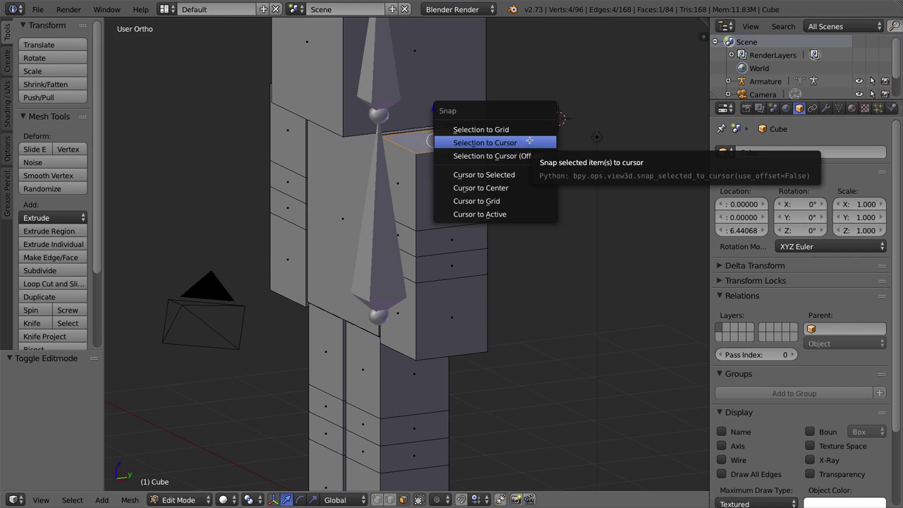
pyautogui.click(504, 174)
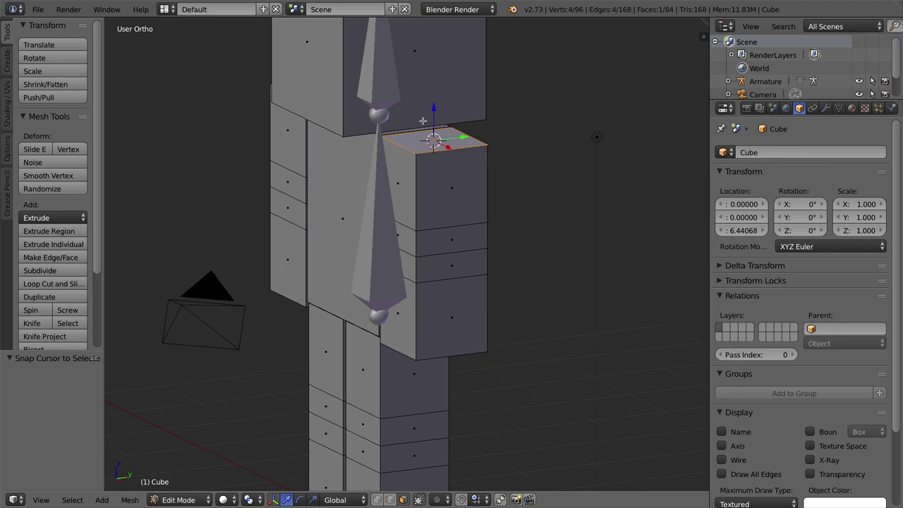
# Return to editing the armature and add a new bone at the 3D cursor on top of the arm
pyautogui.press('Tab')
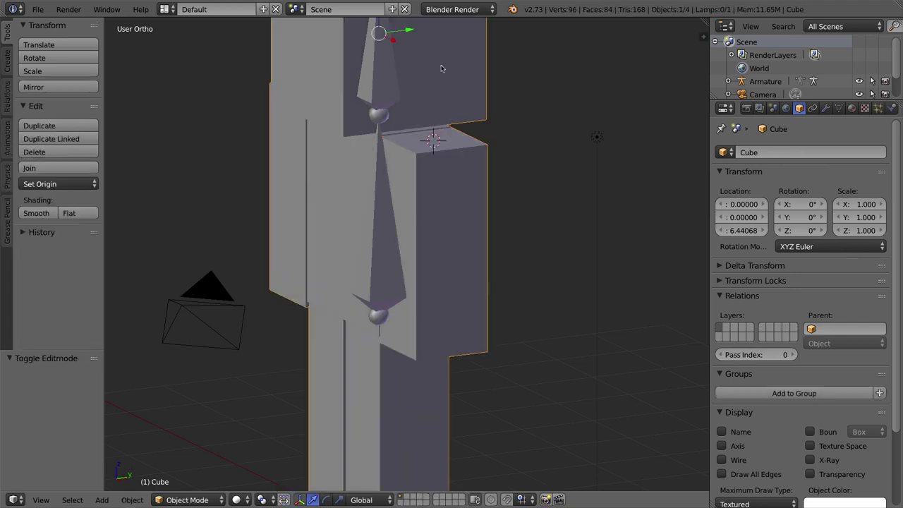
pyautogui.rightClick(381, 68)
pyautogui.press('Tab')
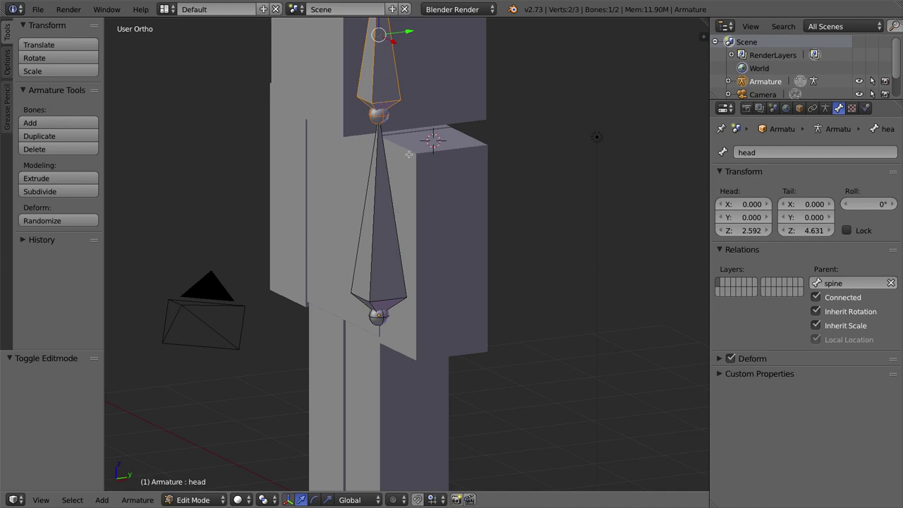
pyautogui.hotkey('shift', 'a')
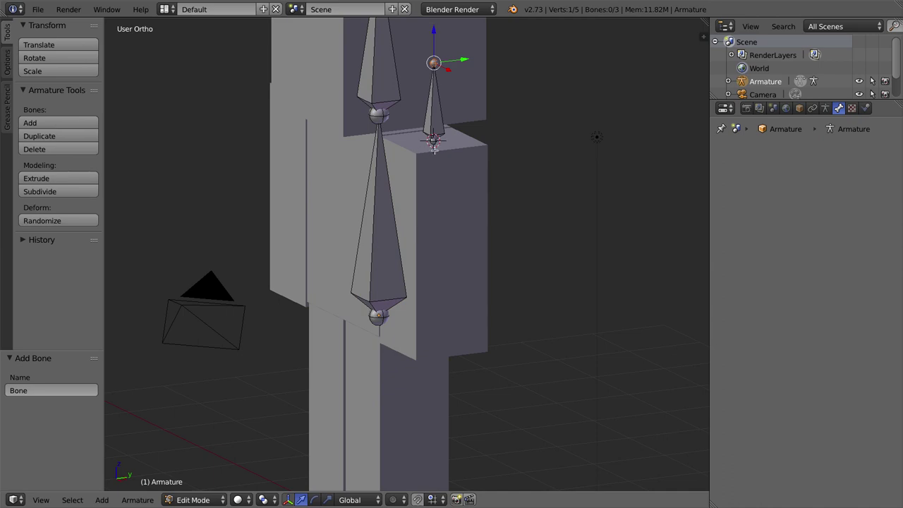
# In front view, move the new arm bone's tip 3.661 units down along Z to the bottom of the arm
pyautogui.press('KP_4')
pyautogui.press('KP_4')
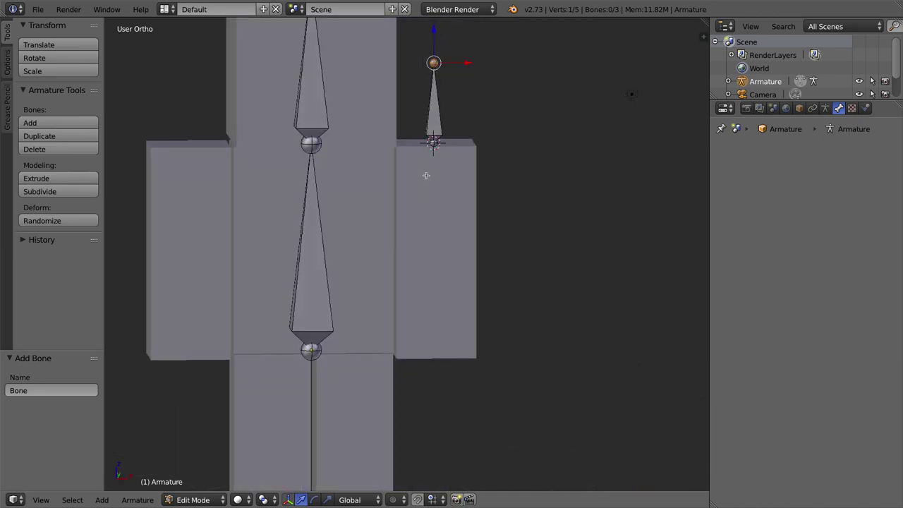
pyautogui.press('KP_1')
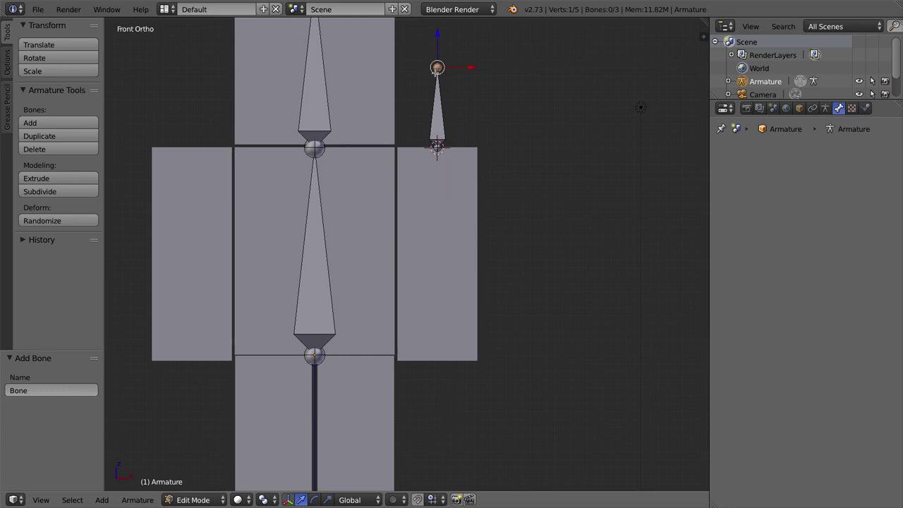
pyautogui.rightClick(438, 67)
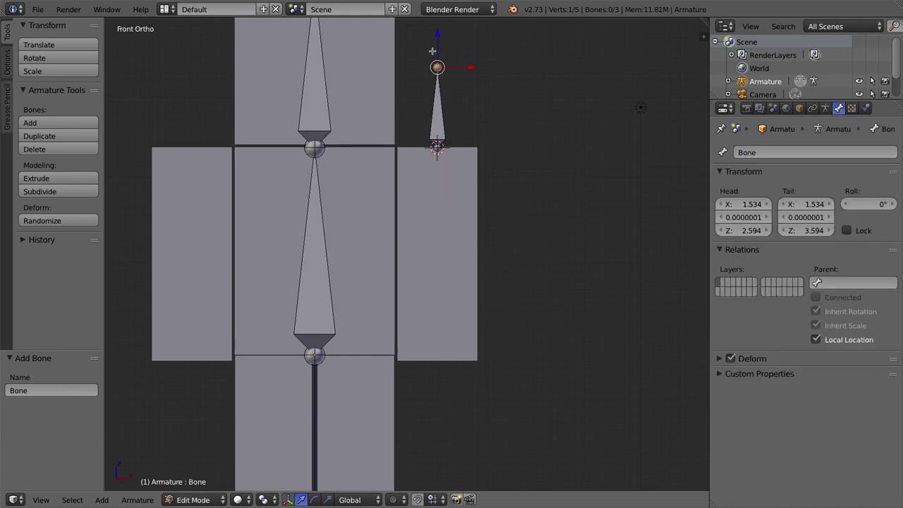
pyautogui.press('g')
pyautogui.press('z')
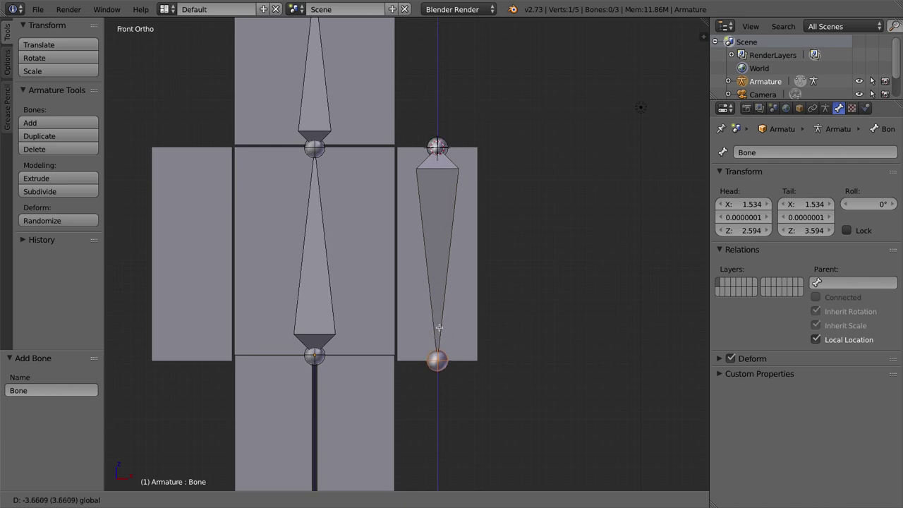
pyautogui.click(439, 330)
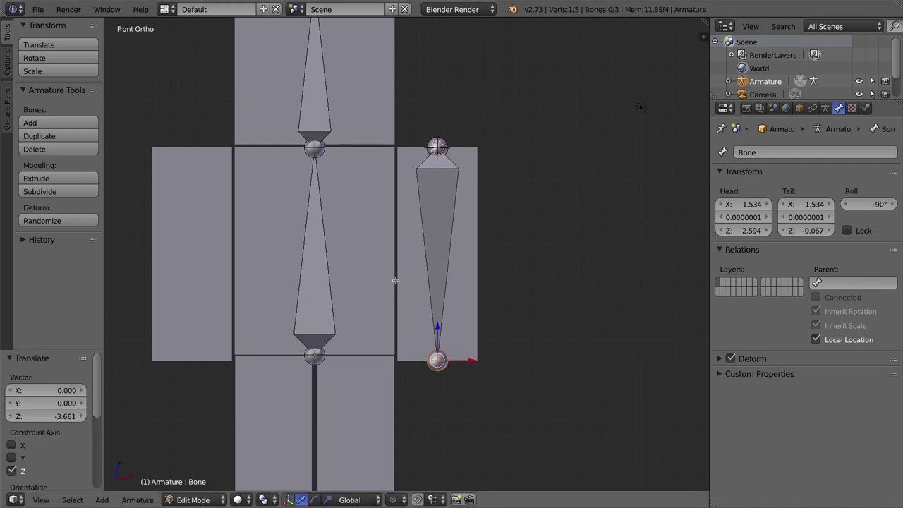
# Try moving the arm bone's tip up along Z to around mid-arm, and undo that move
pyautogui.keyDown('shift'); pyautogui.moveTo(396, 280); pyautogui.dragTo(410, 184, button='middle'); pyautogui.keyUp('shift')
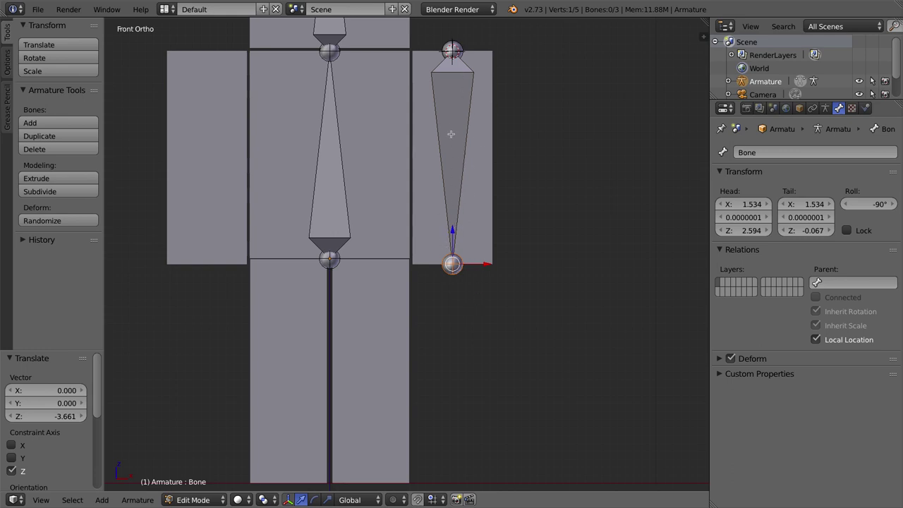
pyautogui.press('g')
pyautogui.press('z')
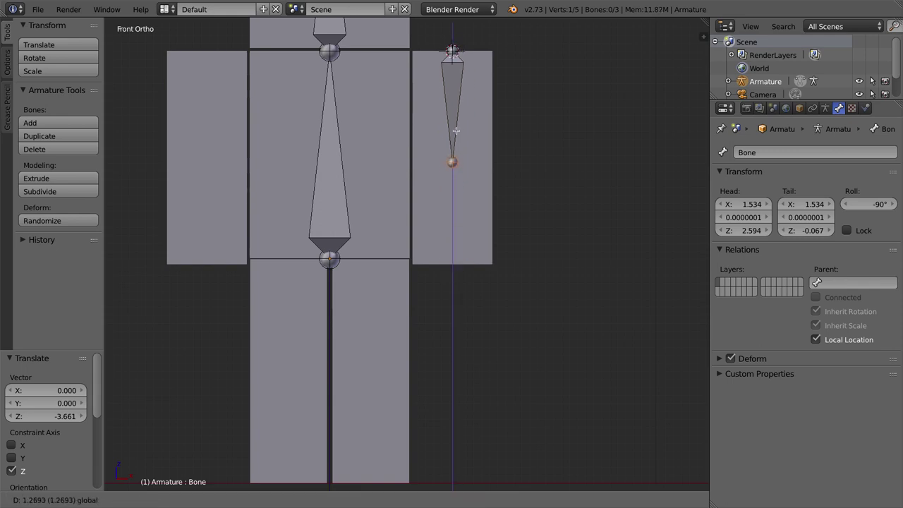
pyautogui.click(465, 189)
pyautogui.hotkey('ctrl', 'z')
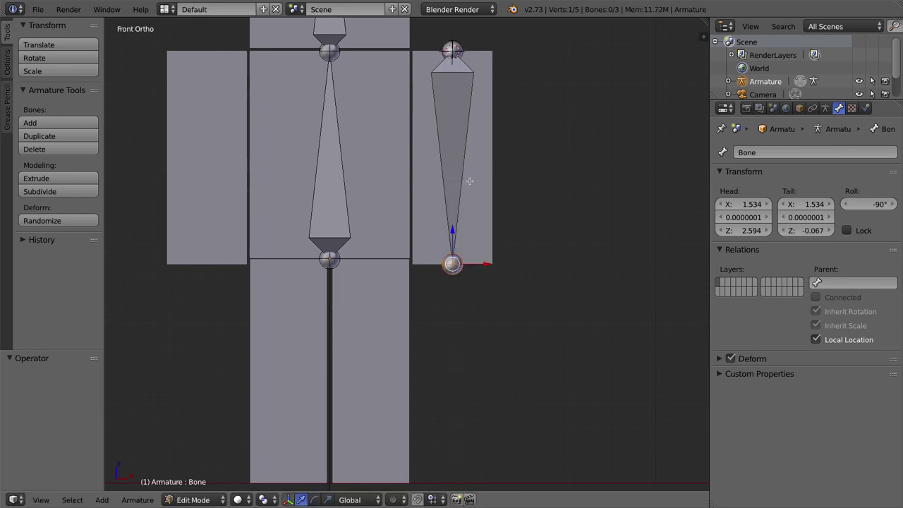
# Subdivide the arm bone with one cut and move the joint between the two halves 0.364 units up along Z
pyautogui.rightClick(471, 119)
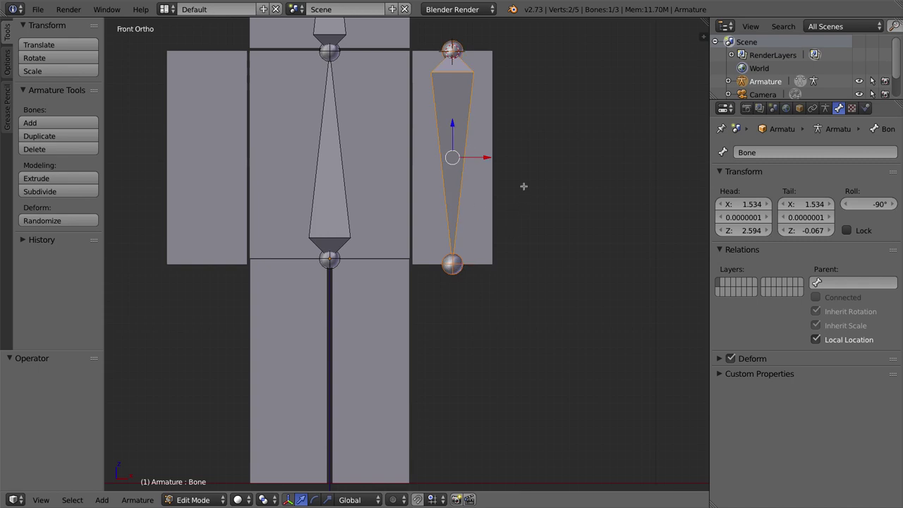
pyautogui.press('w')
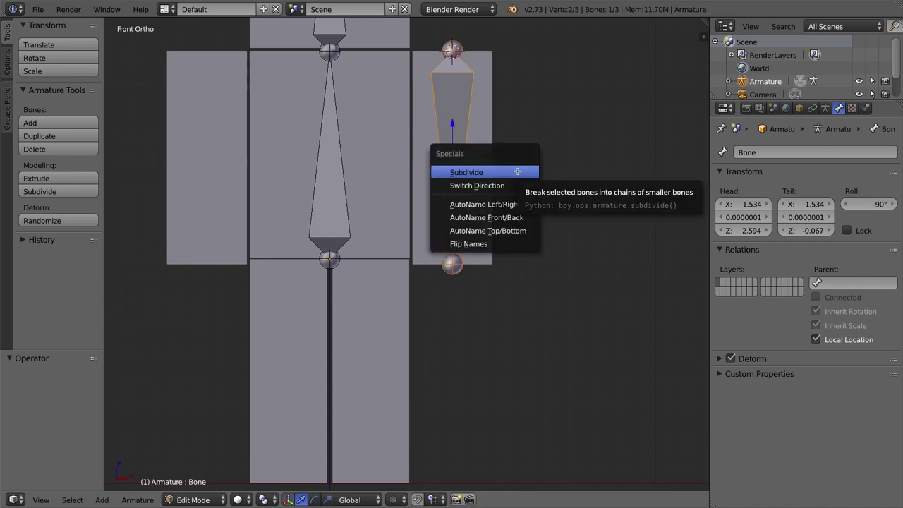
pyautogui.press('Escape')
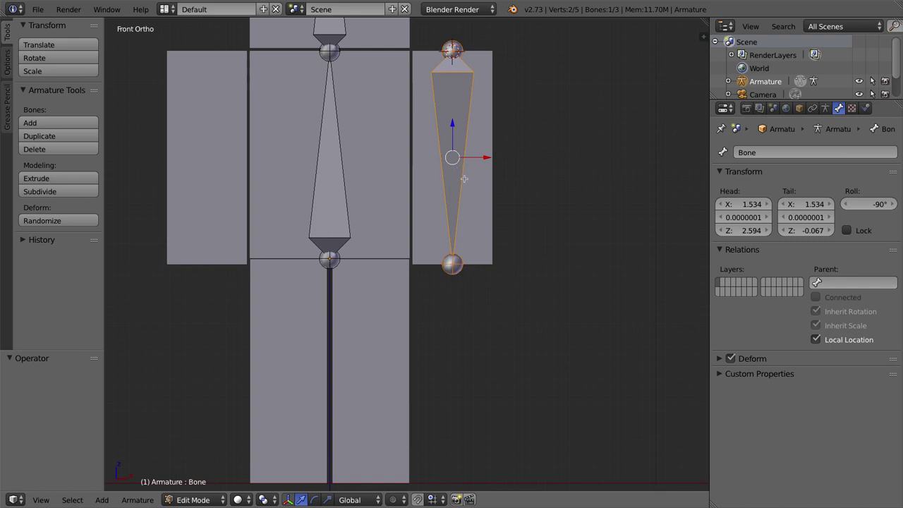
pyautogui.press('w')
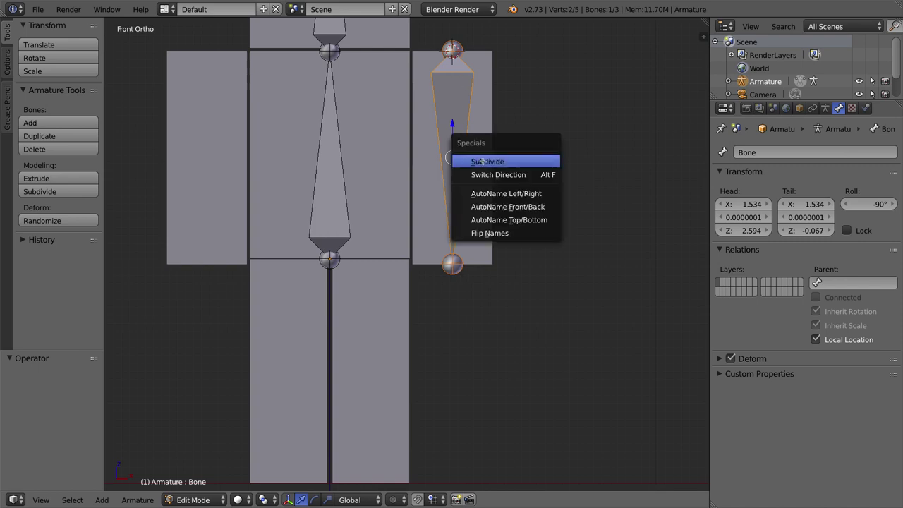
pyautogui.click(482, 162)
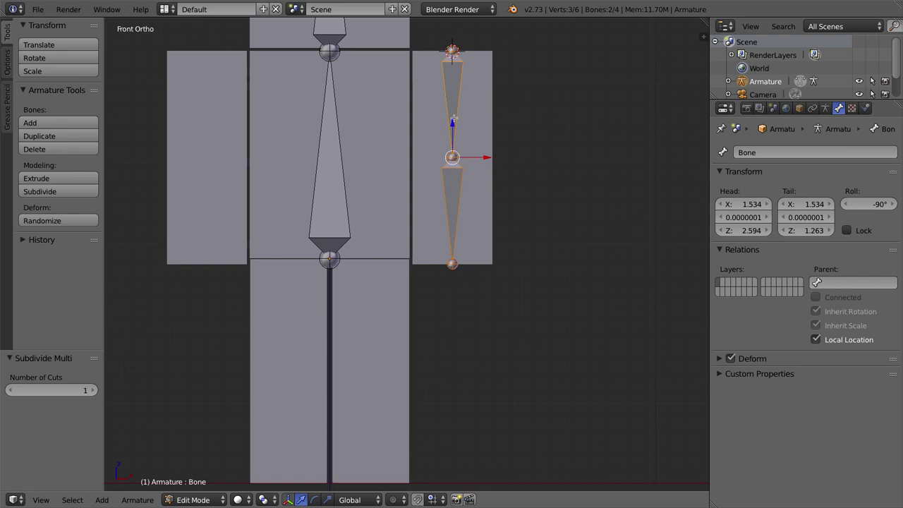
pyautogui.rightClick(452, 157)
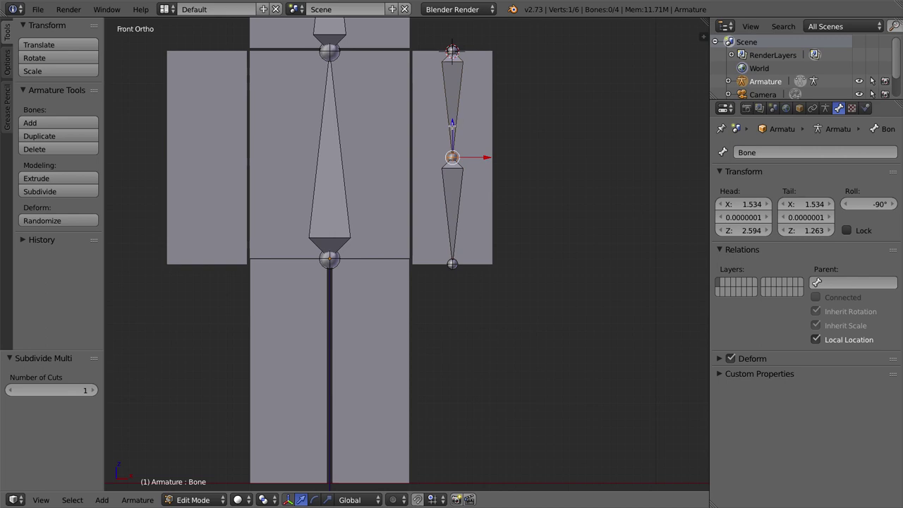
pyautogui.moveTo(452, 124); pyautogui.dragTo(452, 94)
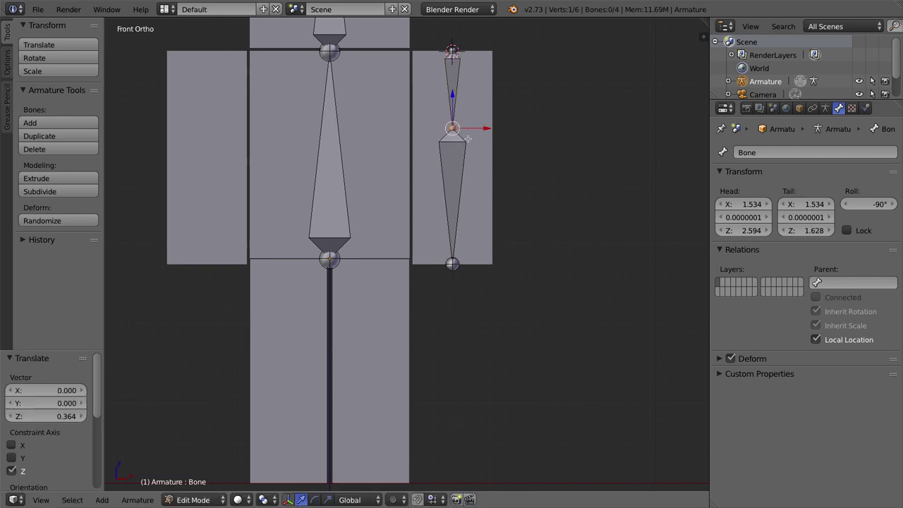
# In the figure mesh, select the middle edge loop of the same arm and snap the 3D cursor to its center
pyautogui.press('Tab')
pyautogui.rightClick(478, 88)
pyautogui.press('Tab')
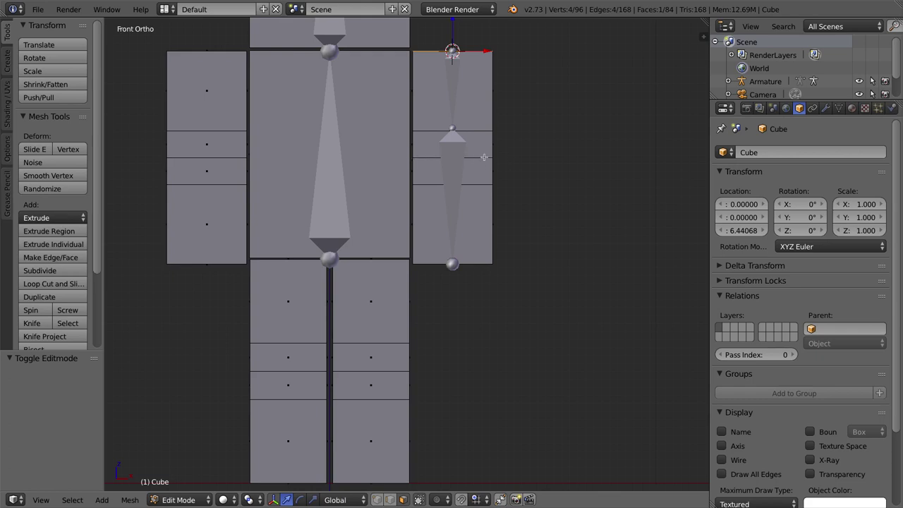
pyautogui.moveTo(521, 163); pyautogui.dragTo(491, 160, button='middle')
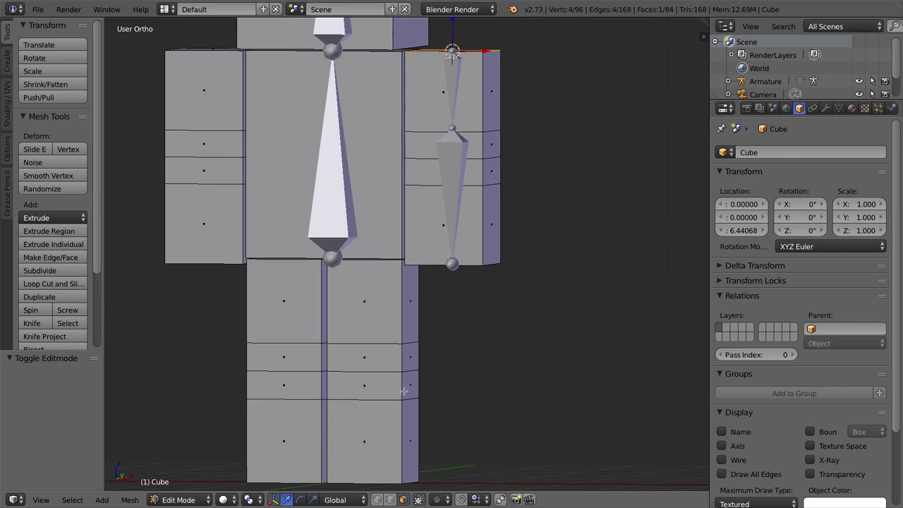
pyautogui.click(394, 499)
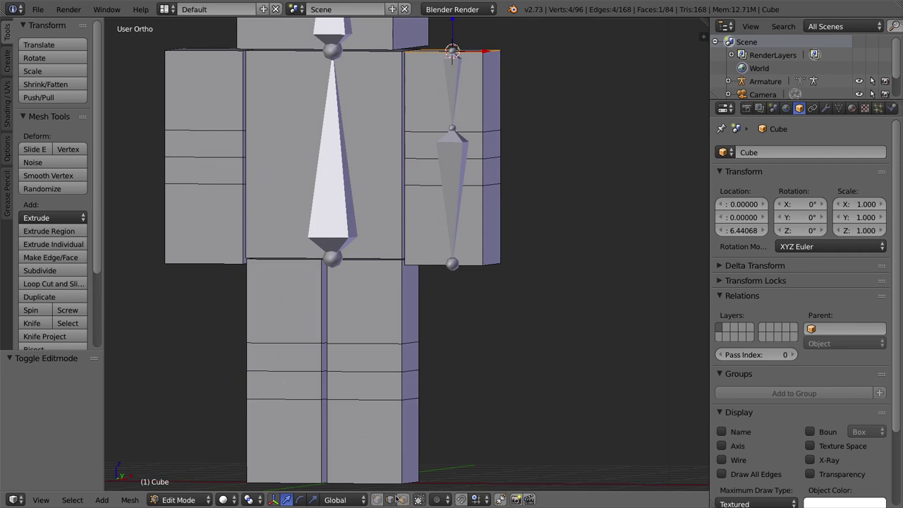
pyautogui.rightClick(473, 158)
pyautogui.moveTo(508, 171)
pyautogui.mouseDown(button='middle')
pyautogui.moveTo(383, 157)
pyautogui.moveTo(353, 177)
pyautogui.moveTo(496, 170)
pyautogui.mouseUp(button='middle')
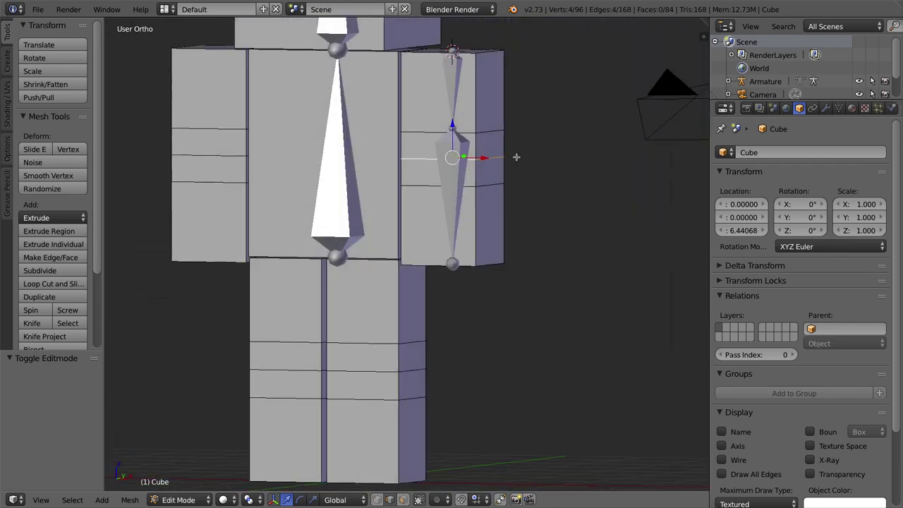
pyautogui.hotkey('shift', 's')
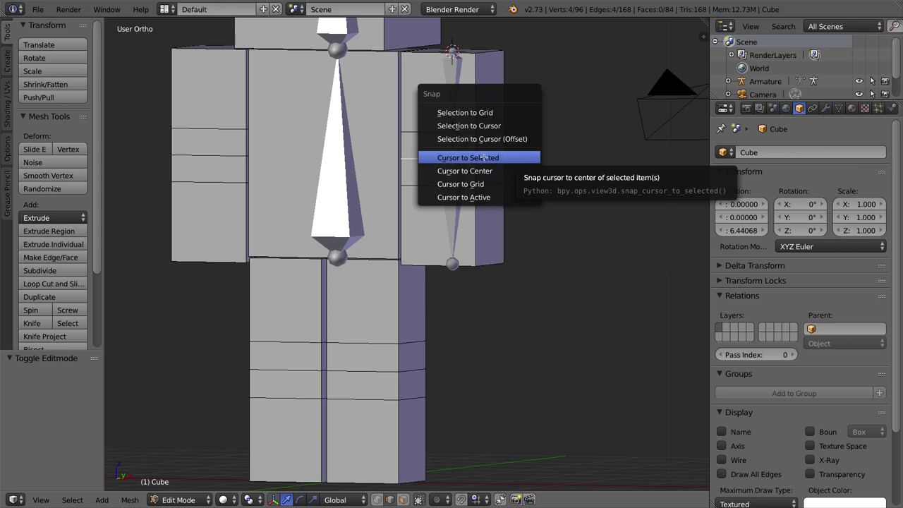
pyautogui.click(482, 157)
pyautogui.moveTo(476, 141); pyautogui.dragTo(468, 166, button='middle')
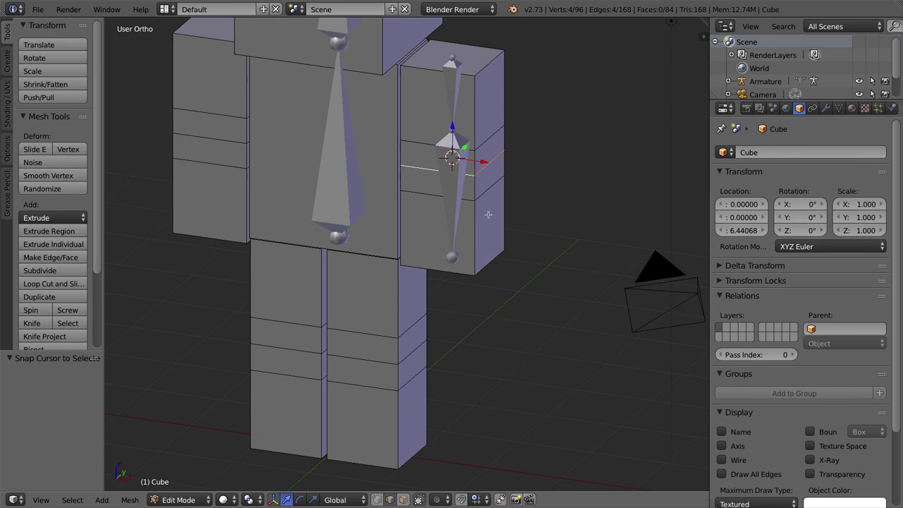
pyautogui.press('z')
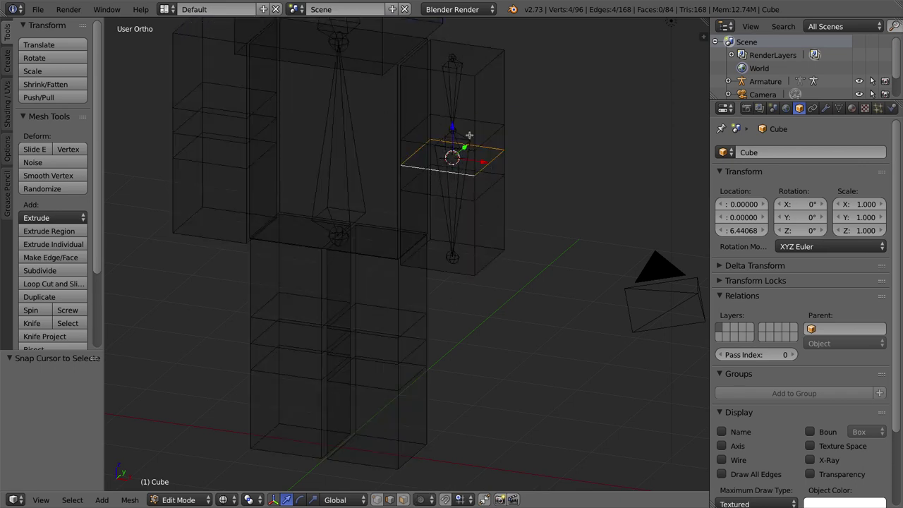
pyautogui.moveTo(455, 187); pyautogui.dragTo(475, 141, button='middle')
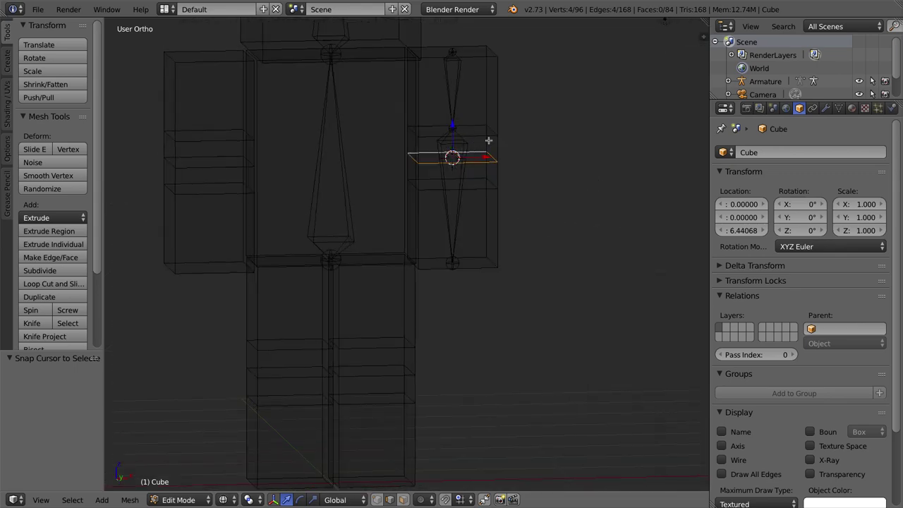
pyautogui.press('z')
# Return to editing the armature and snap the joint between the two arm bones to the 3D cursor
pyautogui.press('Tab')
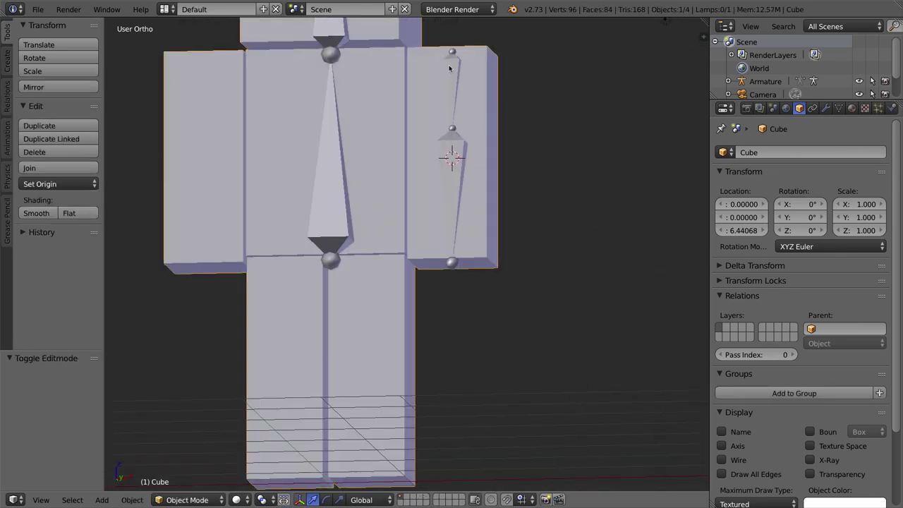
pyautogui.rightClick(449, 68)
pyautogui.press('Tab')
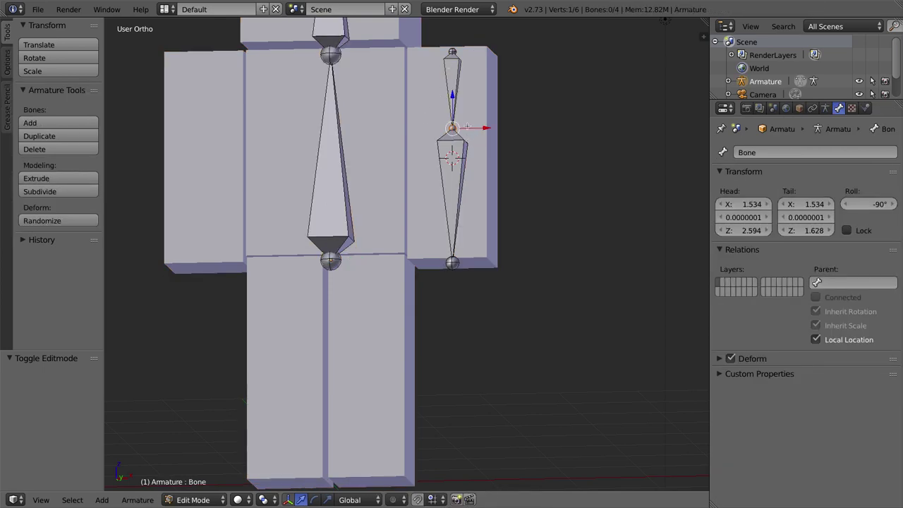
pyautogui.rightClick(452, 204)
pyautogui.rightClick(452, 128)
pyautogui.hotkey('shift', 's')
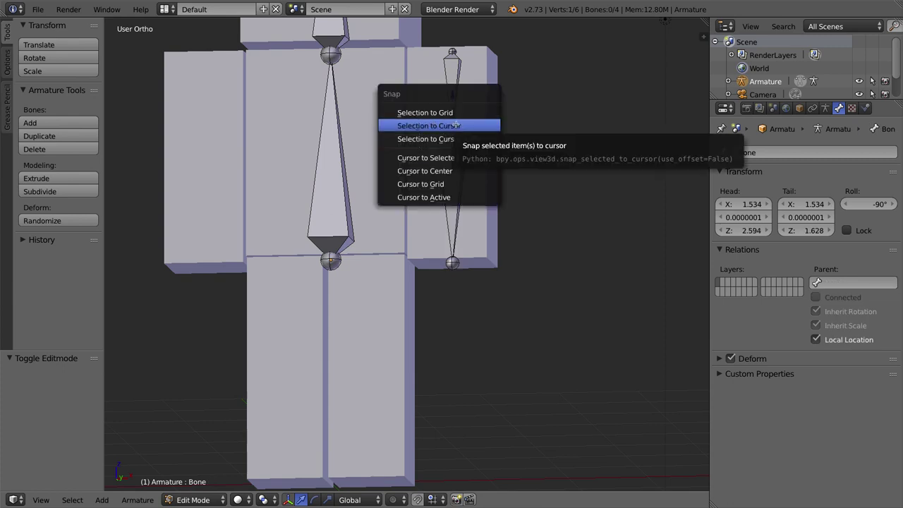
pyautogui.click(431, 126)
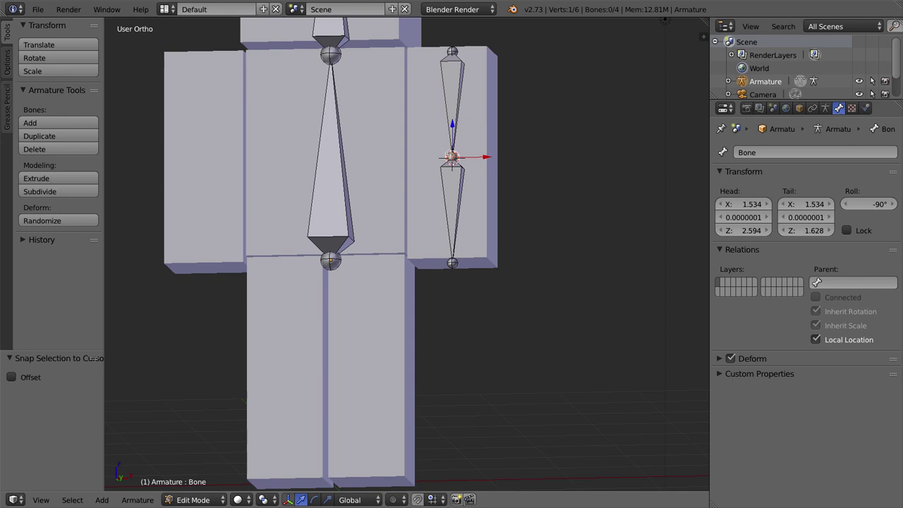
pyautogui.hotkey('alt', 'z')
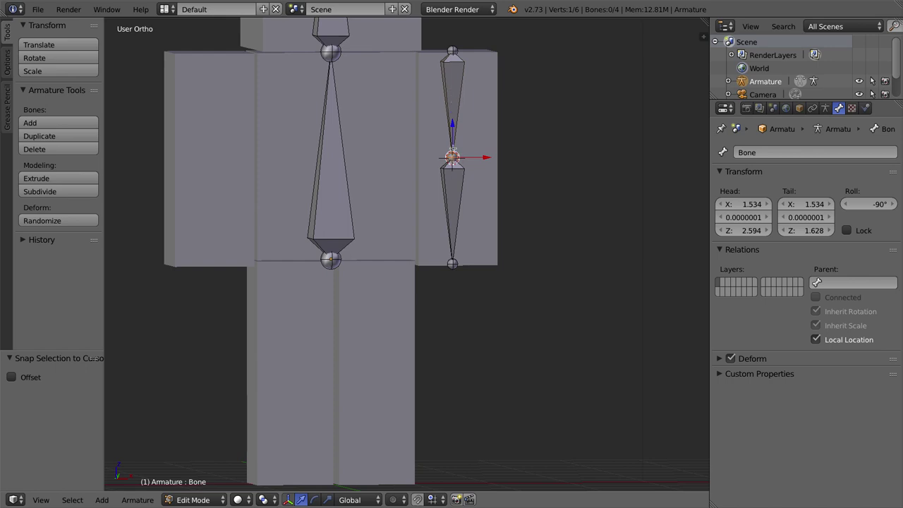
# Try rotating the lower arm bone's roll freehand with Set Roll, and undo that change
pyautogui.rightClick(456, 84)
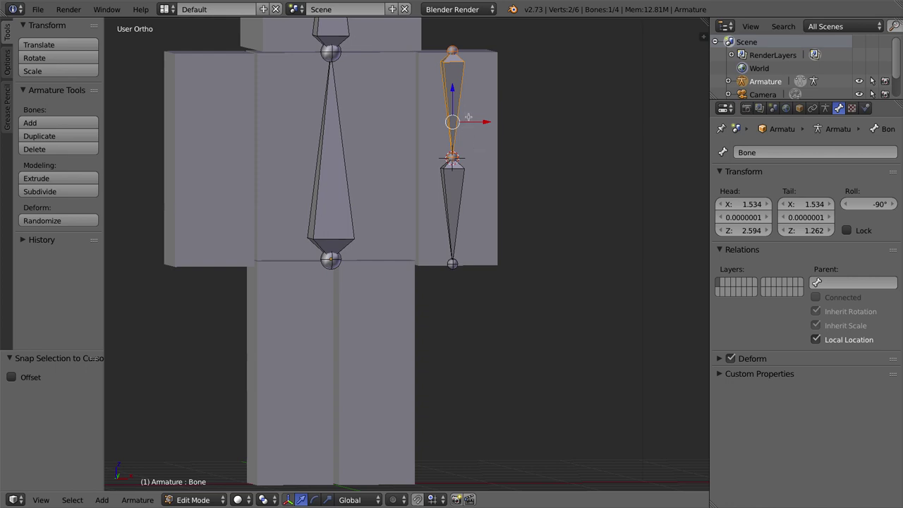
pyautogui.rightClick(458, 182)
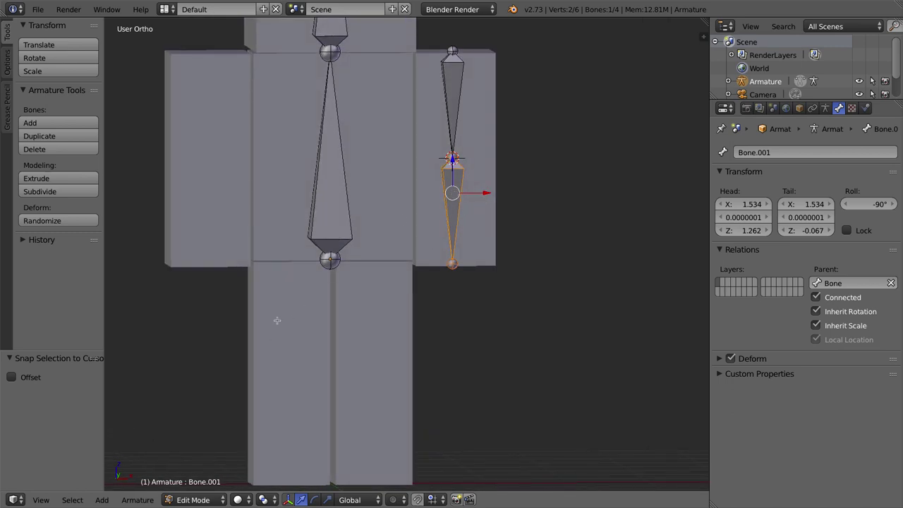
pyautogui.click(134, 499)
pyautogui.click(127, 501)
pyautogui.click(127, 500)
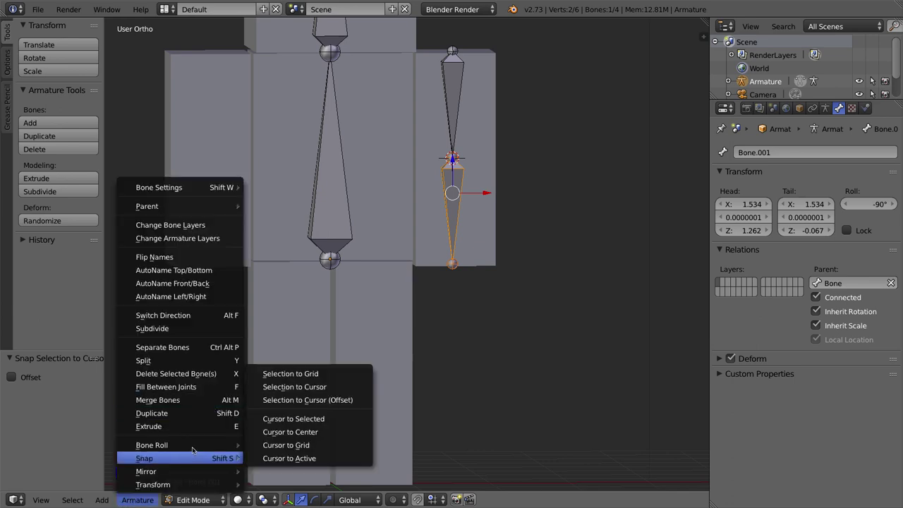
pyautogui.moveTo(190, 444)
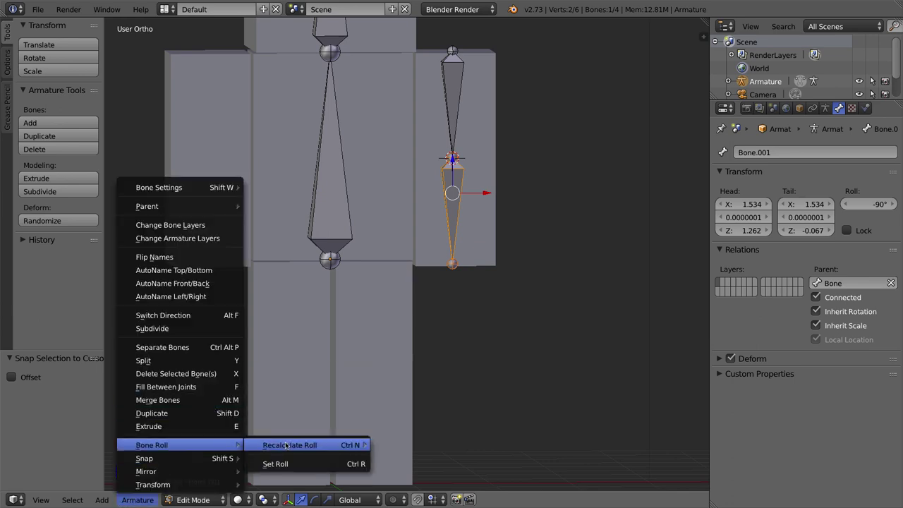
pyautogui.click(287, 463)
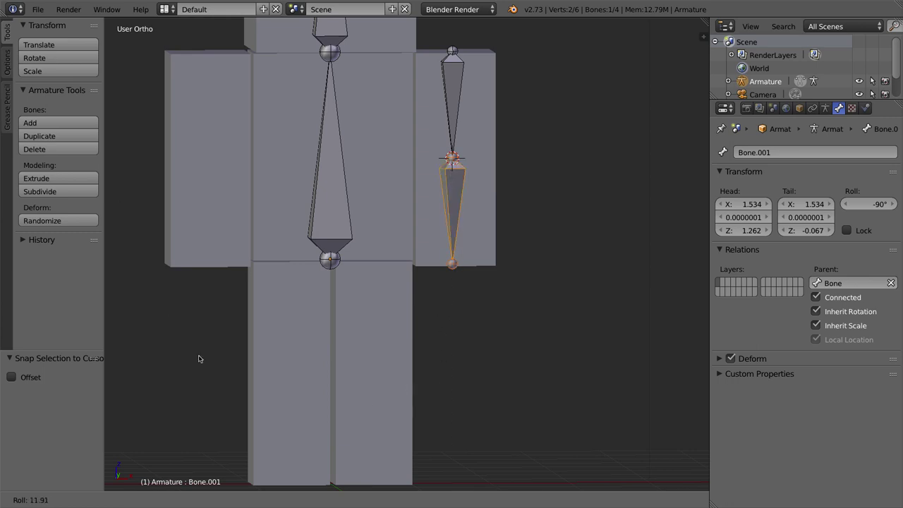
pyautogui.click(207, 272)
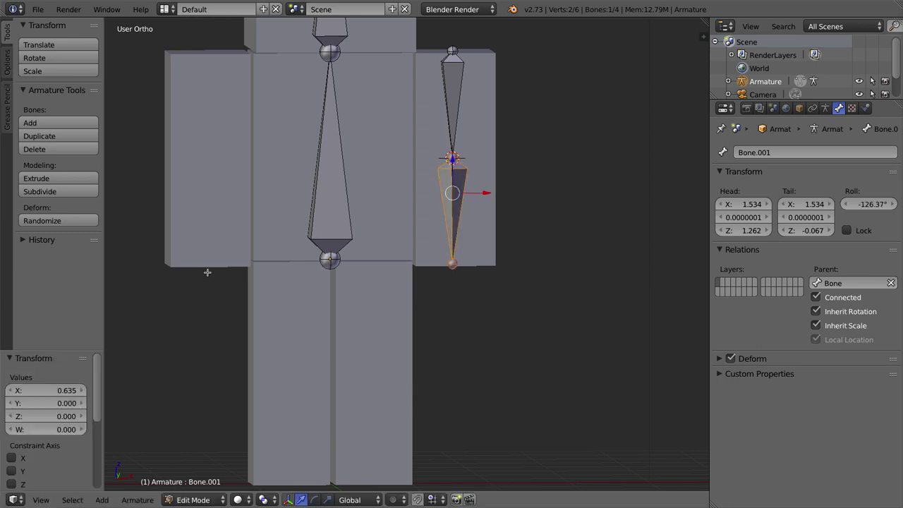
pyautogui.hotkey('ctrl', 'z')
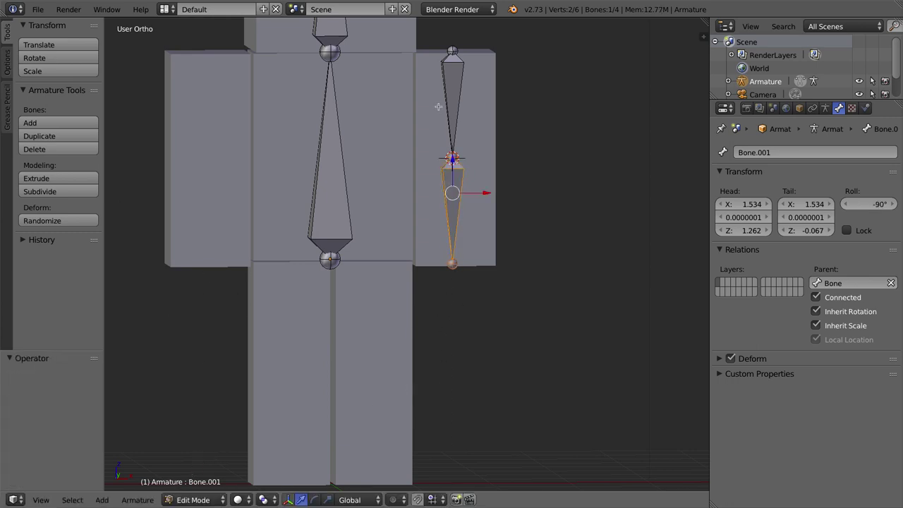
# Select both arm bones and recalculate their roll to the Global Z Axis
pyautogui.rightClick(457, 95)
pyautogui.keyDown('shift'); pyautogui.rightClick(451, 187); pyautogui.keyUp('shift')
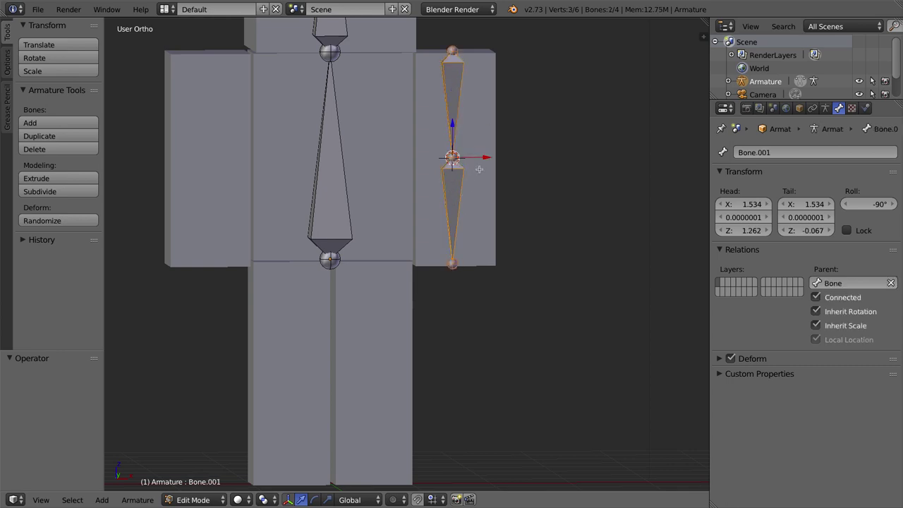
pyautogui.hotkey('ctrl', 'n')
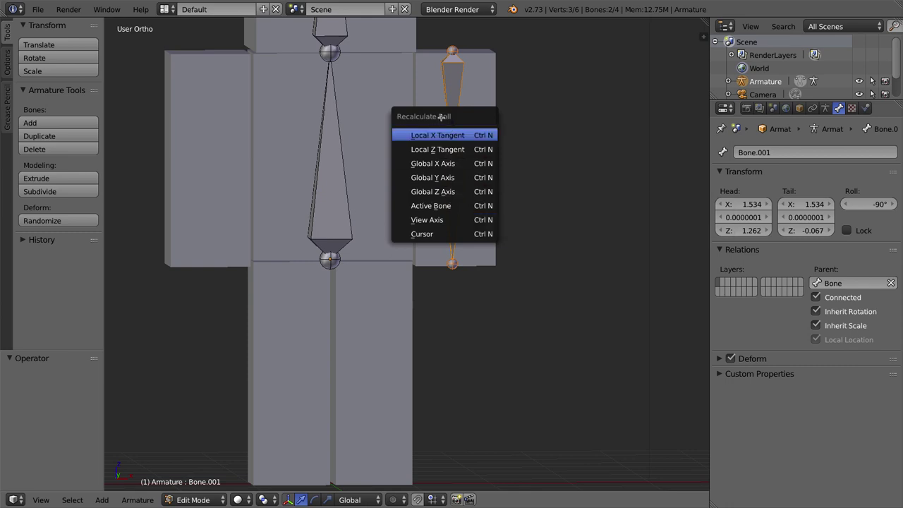
pyautogui.click(443, 192)
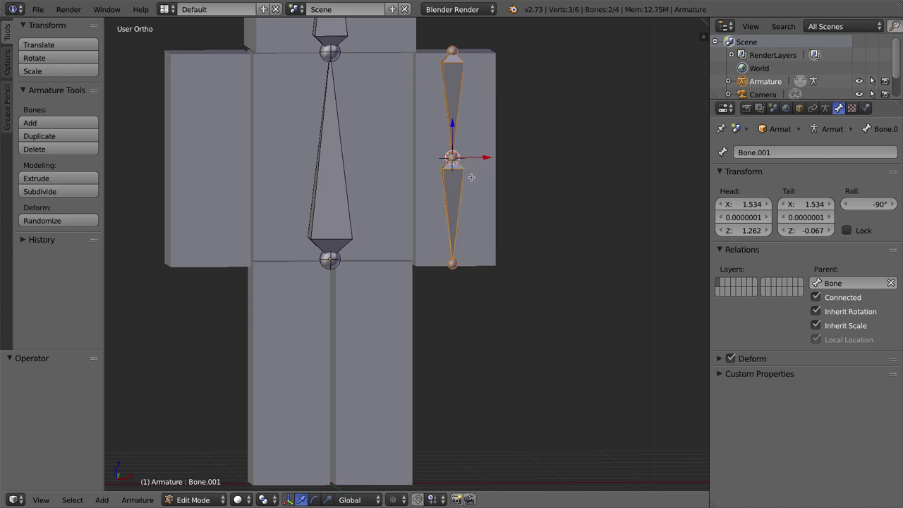
pyautogui.hotkey('ctrl', 'n')
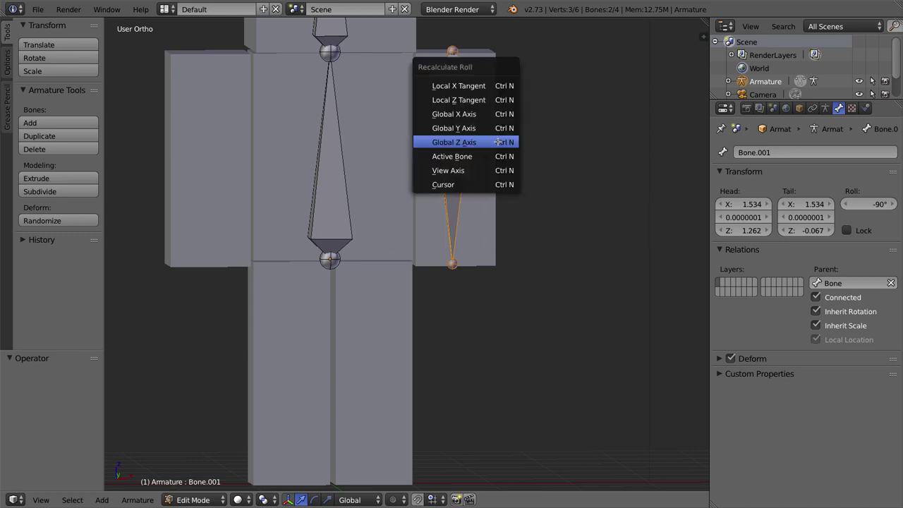
pyautogui.click(463, 141)
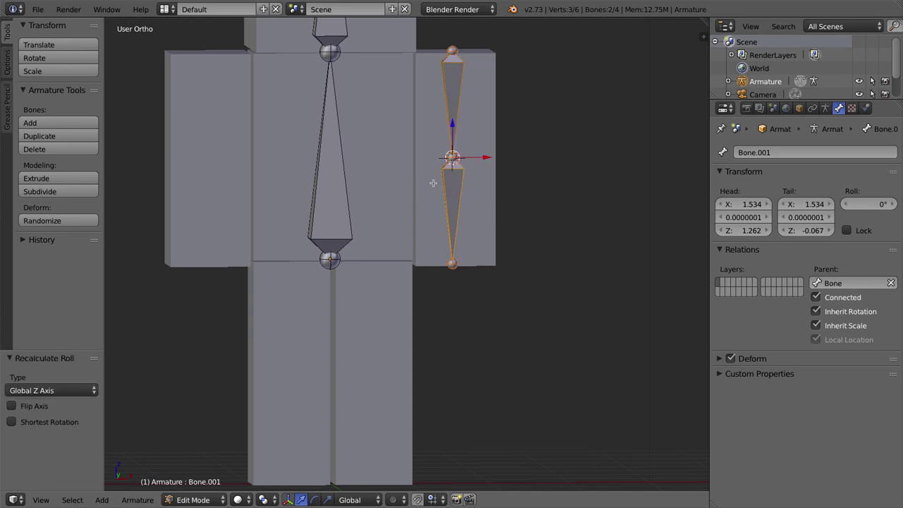
# In front view, duplicate both arm bones -3.079 along X into the opposite arm and nudge the copies 0.006 along X
pyautogui.press('KP_1')
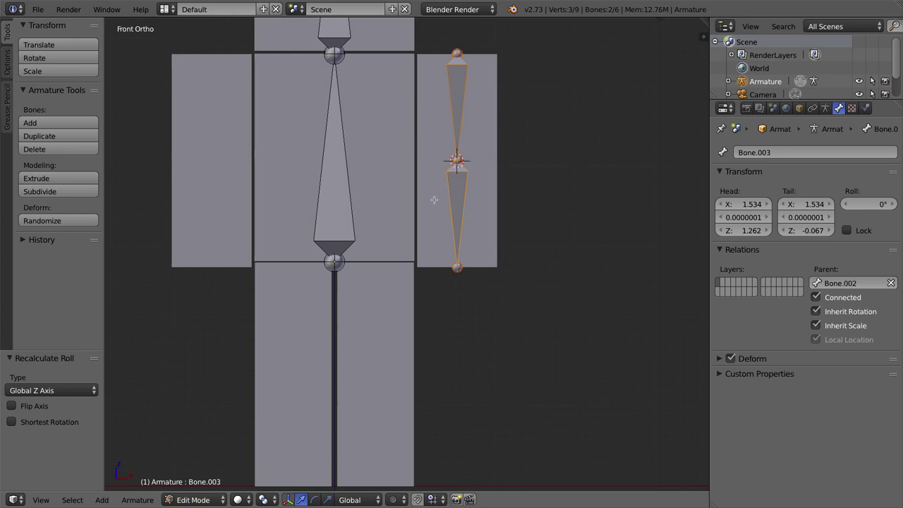
pyautogui.hotkey('shift', 'd')
pyautogui.press('x')
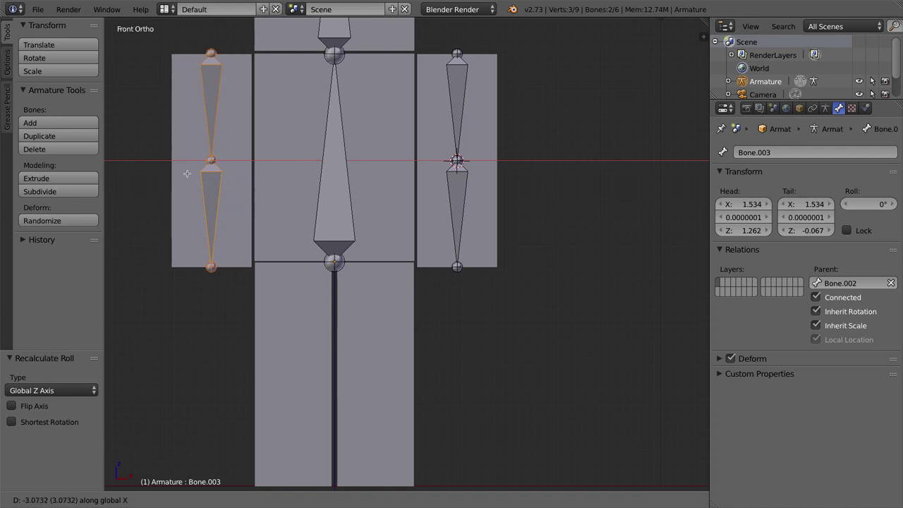
pyautogui.click(187, 173)
pyautogui.press('g')
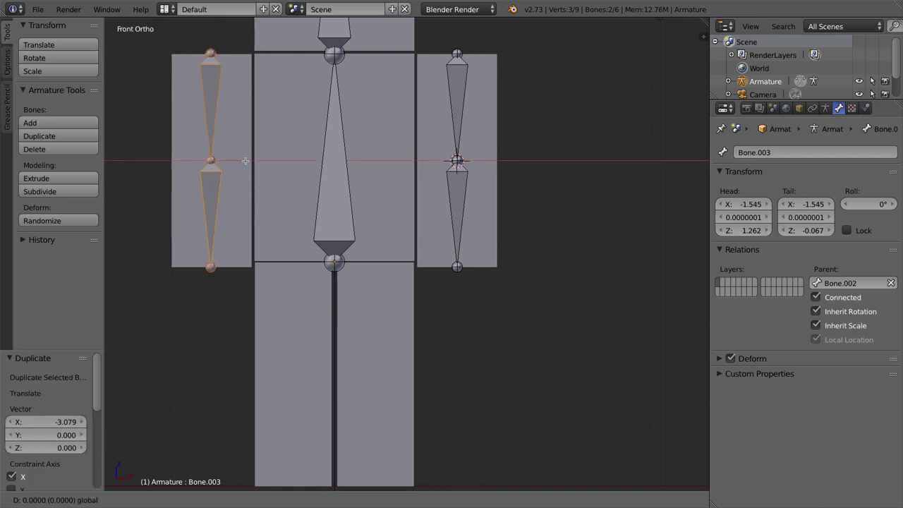
pyautogui.click(245, 160)
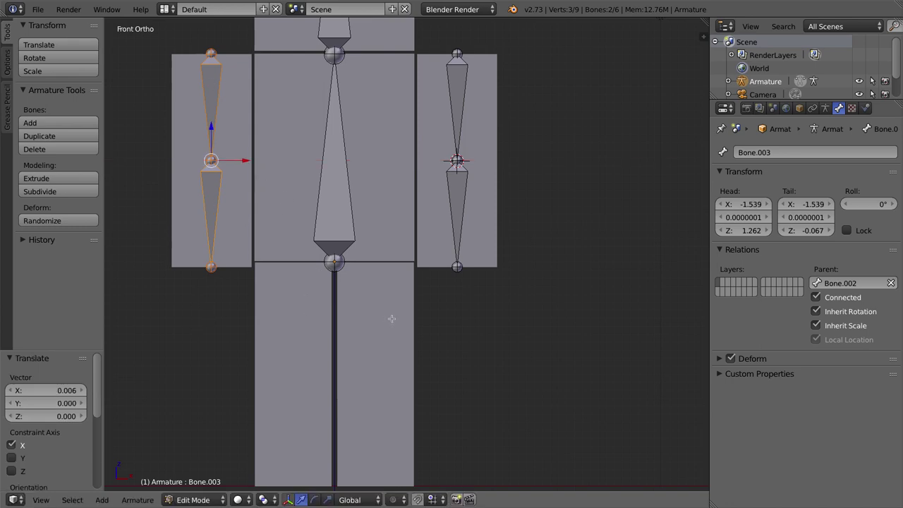
# Duplicate the arm bones into the leg below, offset 1.058 in X and -2.615 in Z, and move the lower tip -0.123 along Z
pyautogui.hotkey('shift', 'd')
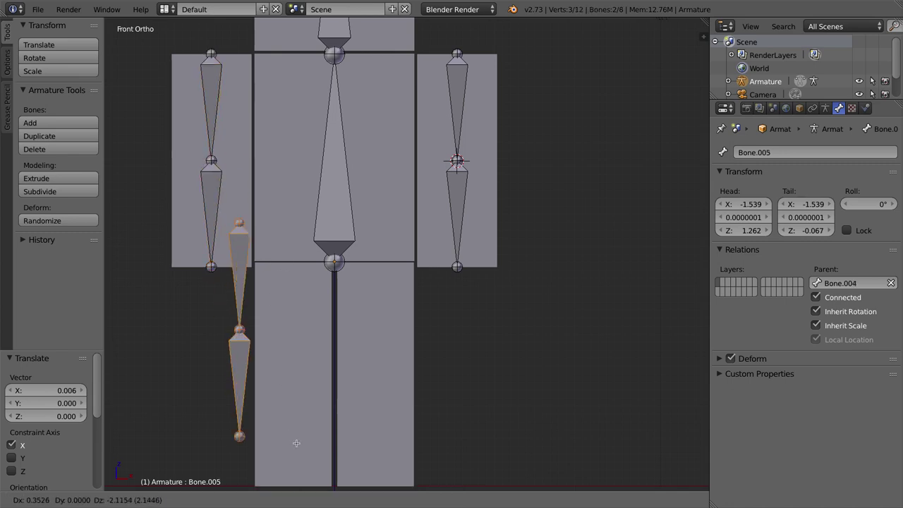
pyautogui.click(347, 463)
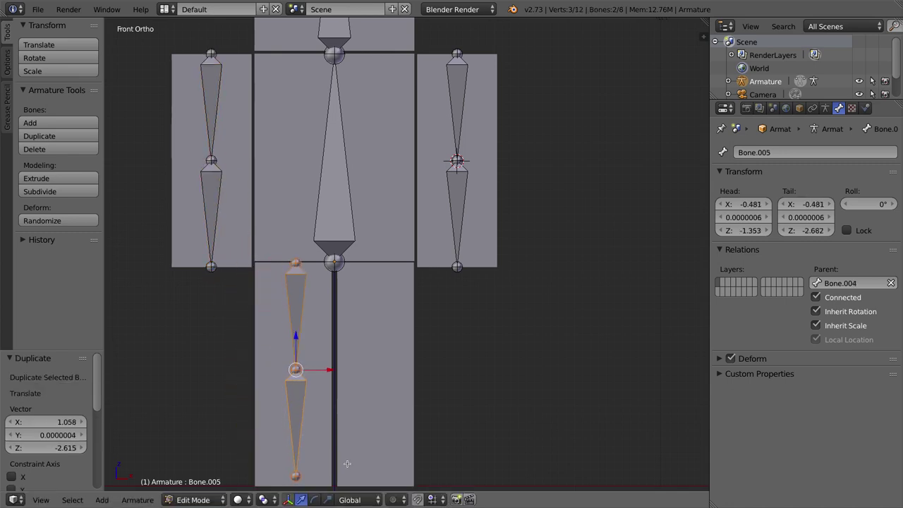
pyautogui.keyDown('shift'); pyautogui.moveTo(320, 360); pyautogui.dragTo(322, 265, button='middle'); pyautogui.keyUp('shift')
pyautogui.rightClick(297, 382)
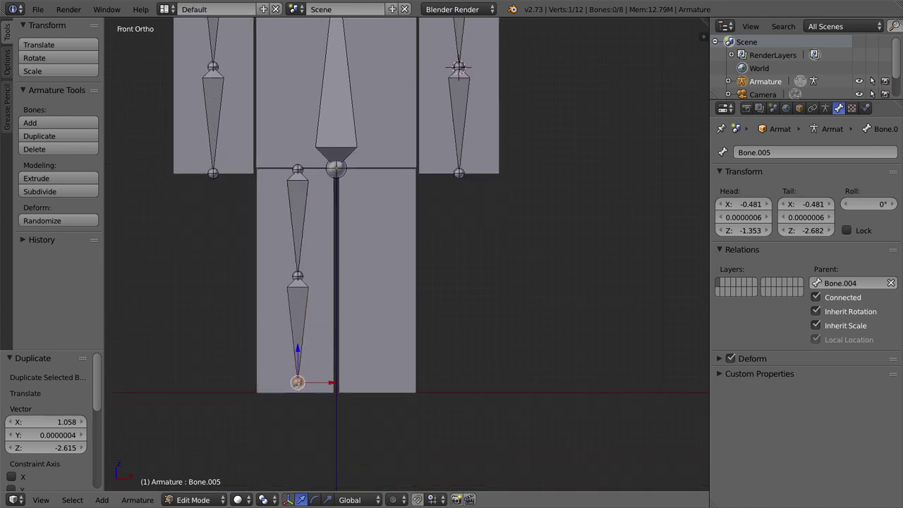
pyautogui.press('g')
pyautogui.press('z')
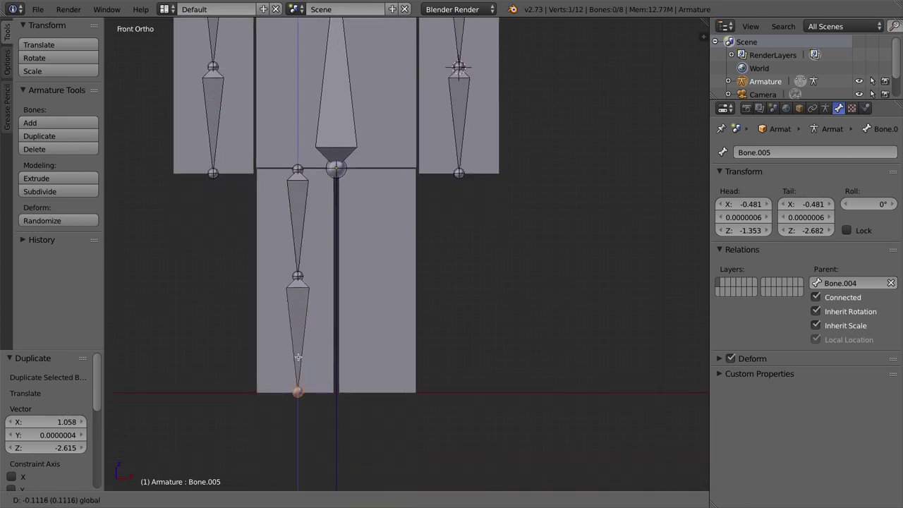
pyautogui.click(298, 360)
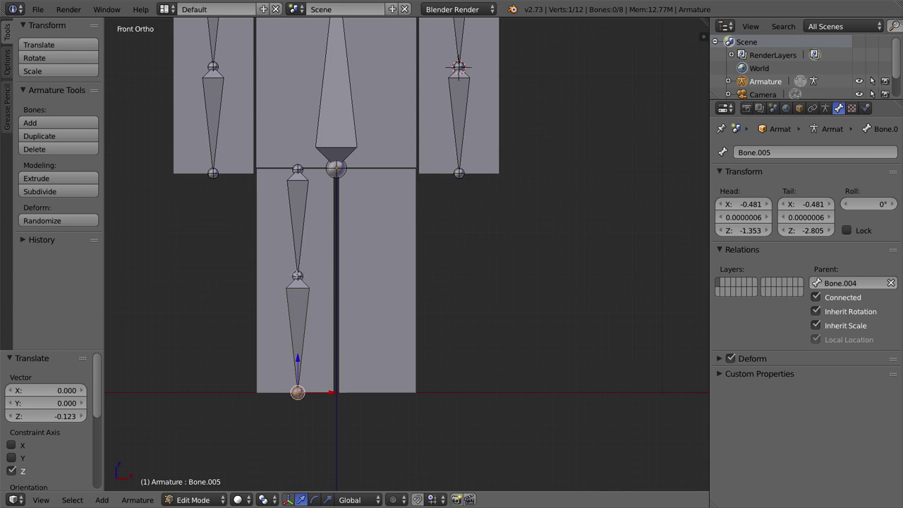
# In the figure mesh, select the middle edge loop of the leg containing the new bones and snap the 3D cursor to its center
pyautogui.press('Tab')
pyautogui.rightClick(271, 238)
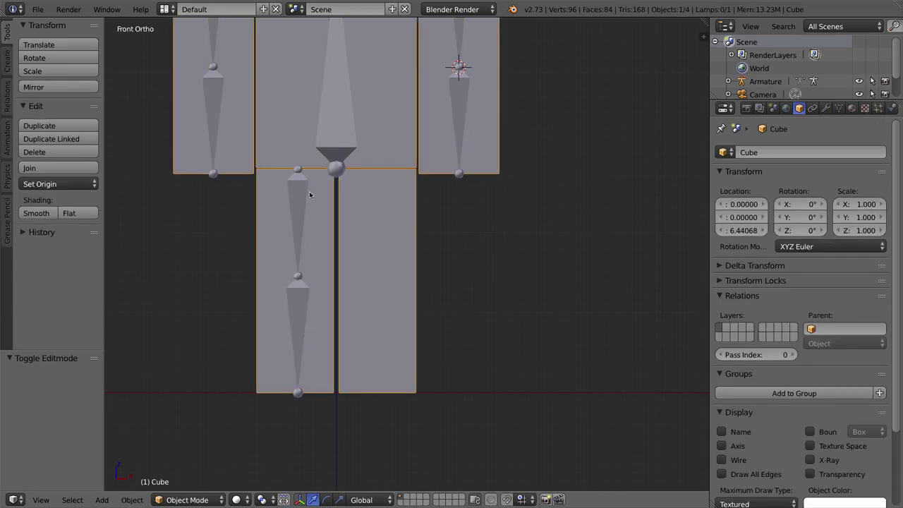
pyautogui.press('Tab')
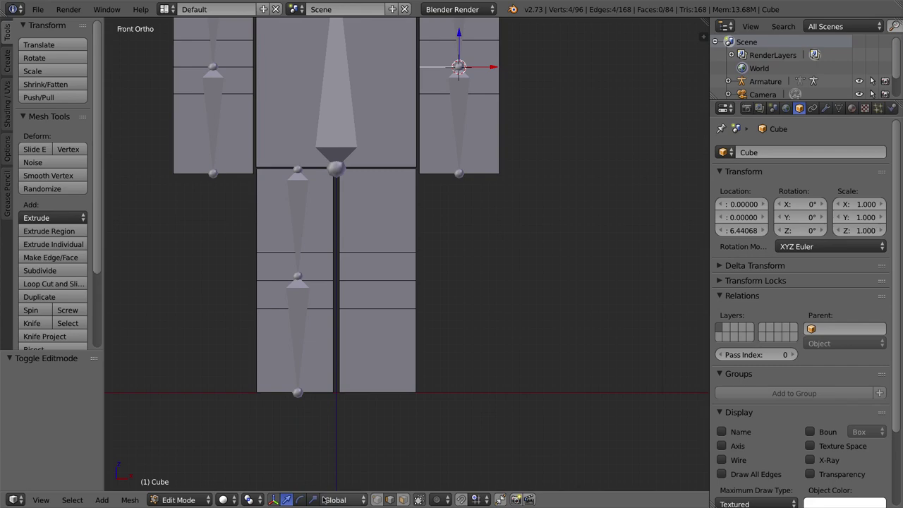
pyautogui.keyDown('alt'); pyautogui.rightClick(273, 278); pyautogui.keyUp('alt')
pyautogui.moveTo(275, 278); pyautogui.dragTo(286, 296, button='middle')
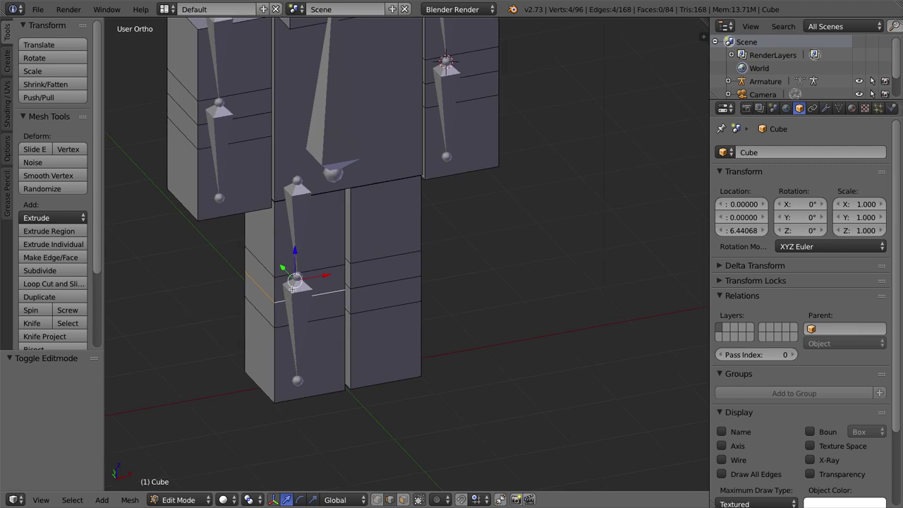
pyautogui.hotkey('shift', 's')
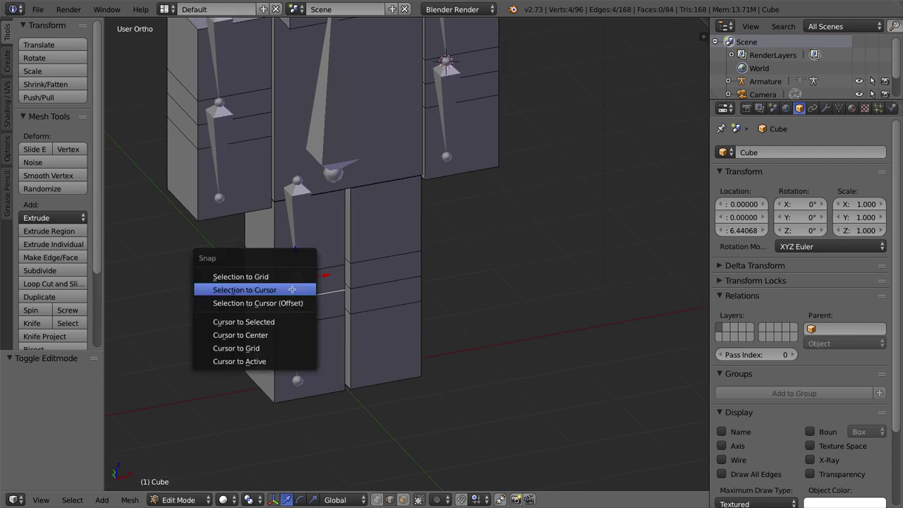
pyautogui.click(269, 322)
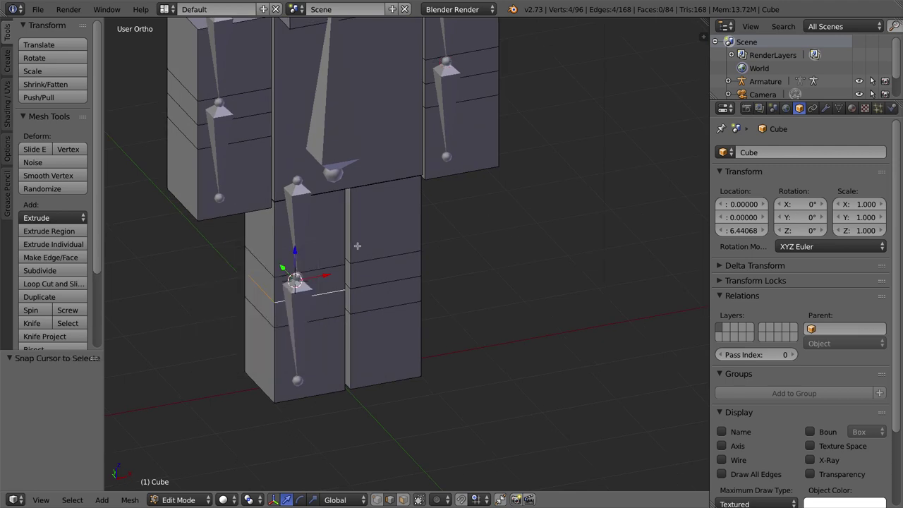
# Return to editing the armature, move the leg's middle joint 0.552 up along Z, and snap it to the 3D cursor
pyautogui.moveTo(313, 297); pyautogui.dragTo(299, 290, button='middle')
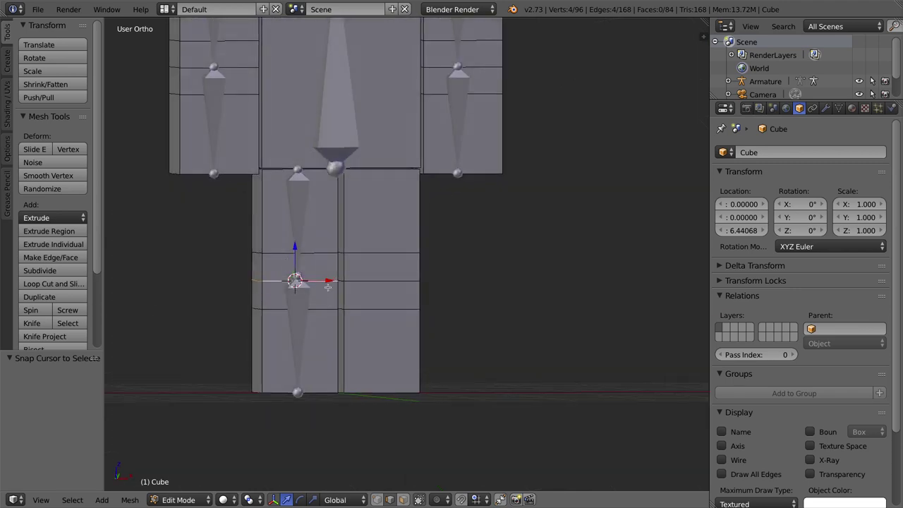
pyautogui.press('Tab')
pyautogui.rightClick(299, 290)
pyautogui.press('Tab')
pyautogui.rightClick(295, 276)
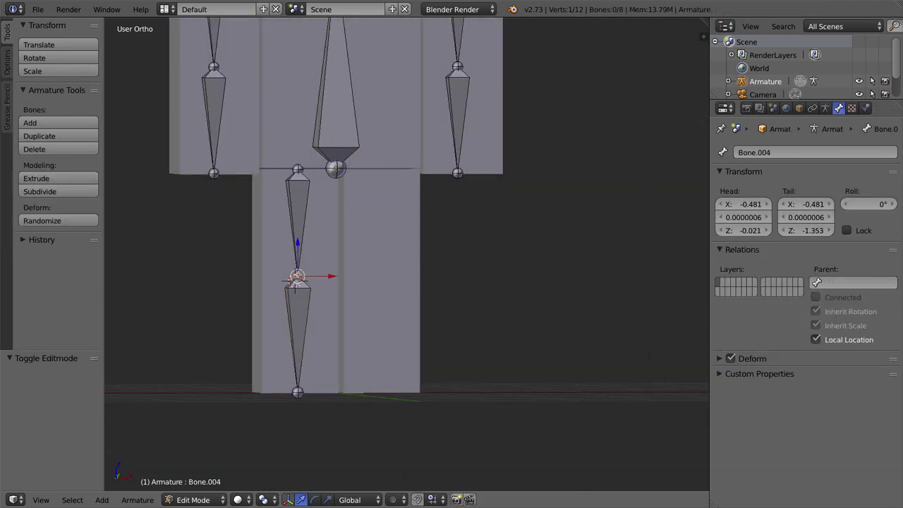
pyautogui.press('KP_1')
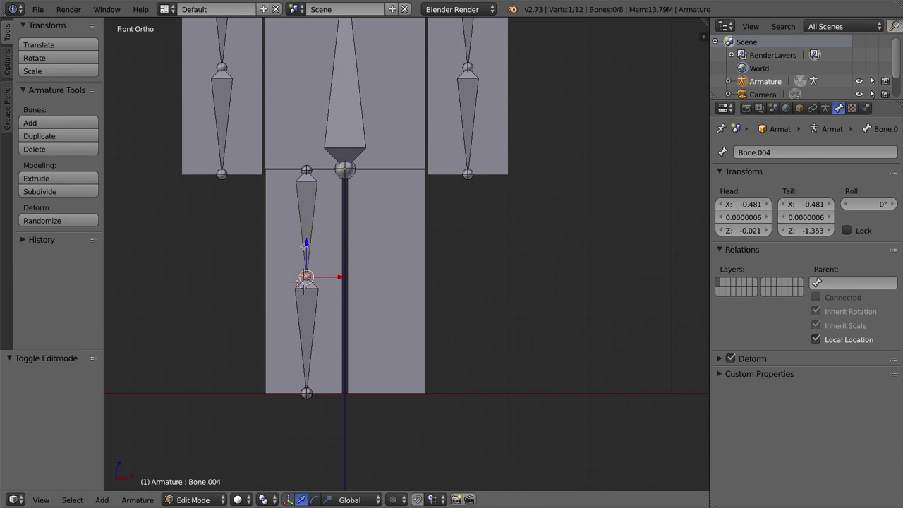
pyautogui.press('g')
pyautogui.press('z')
pyautogui.click(310, 252)
pyautogui.hotkey('shift', 's')
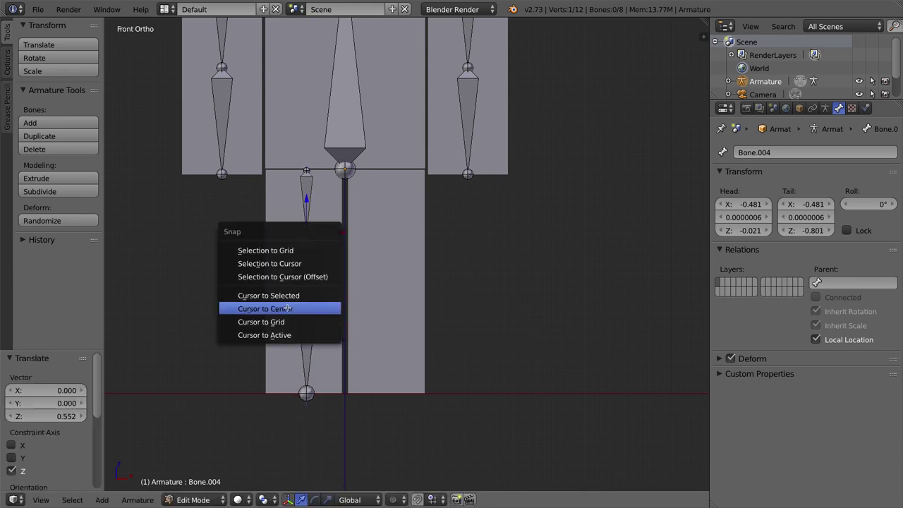
pyautogui.click(283, 263)
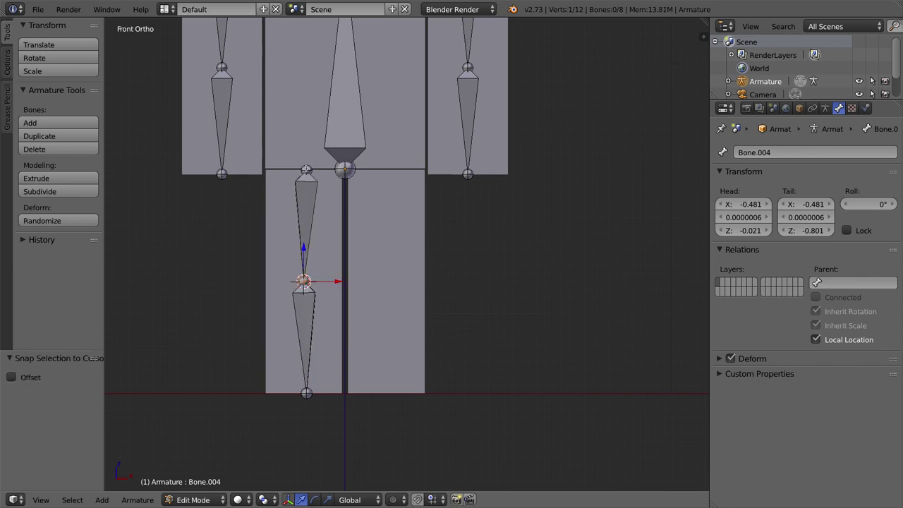
# Move the leg's uppermost and lowest joints together -0.018 along X to line up with the middle joint
pyautogui.rightClick(306, 170)
pyautogui.keyDown('shift'); pyautogui.rightClick(307, 392); pyautogui.keyUp('shift')
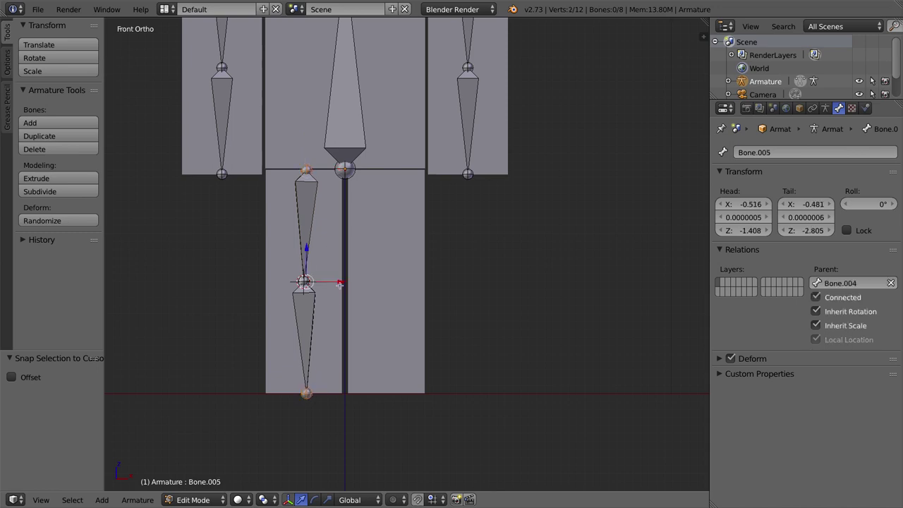
pyautogui.press('g')
pyautogui.press('x')
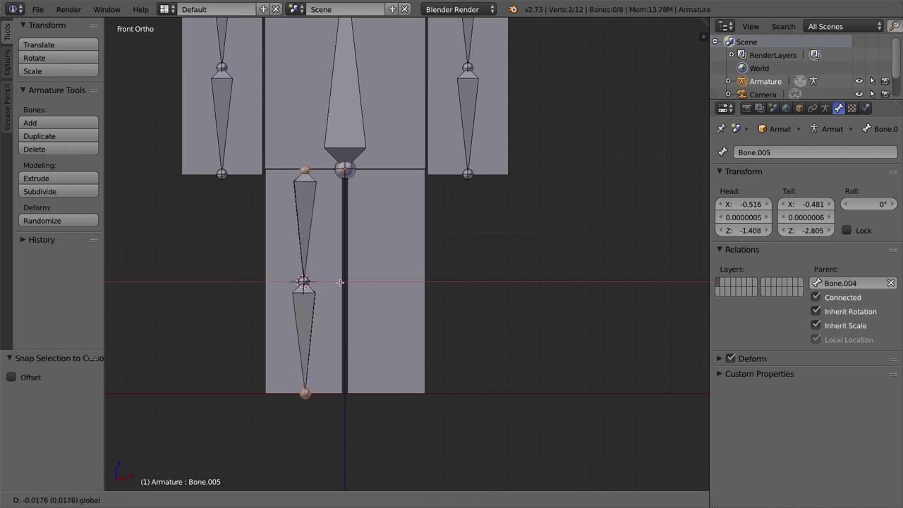
pyautogui.click(340, 282)
# Recalculate the bone roll of both bones in the left-hand leg to the Global Z Axis
pyautogui.rightClick(304, 216)
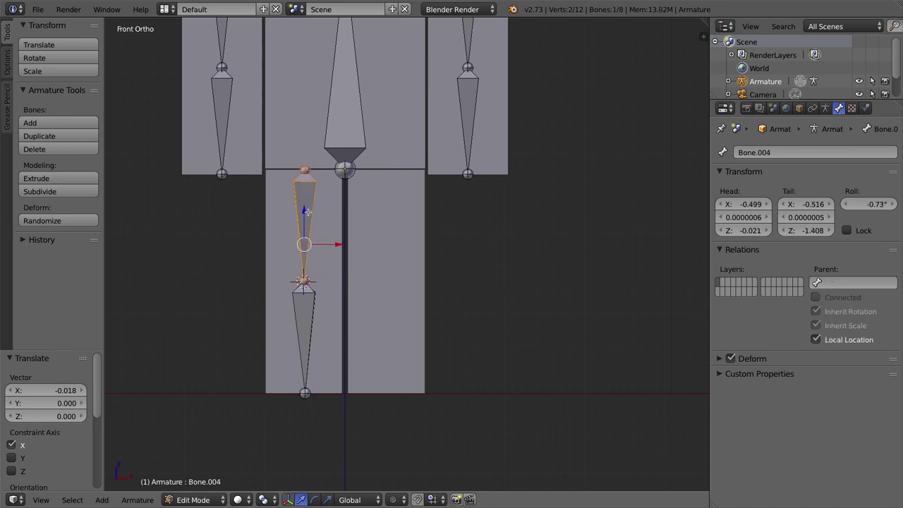
pyautogui.keyDown('shift'); pyautogui.rightClick(302, 316); pyautogui.keyUp('shift')
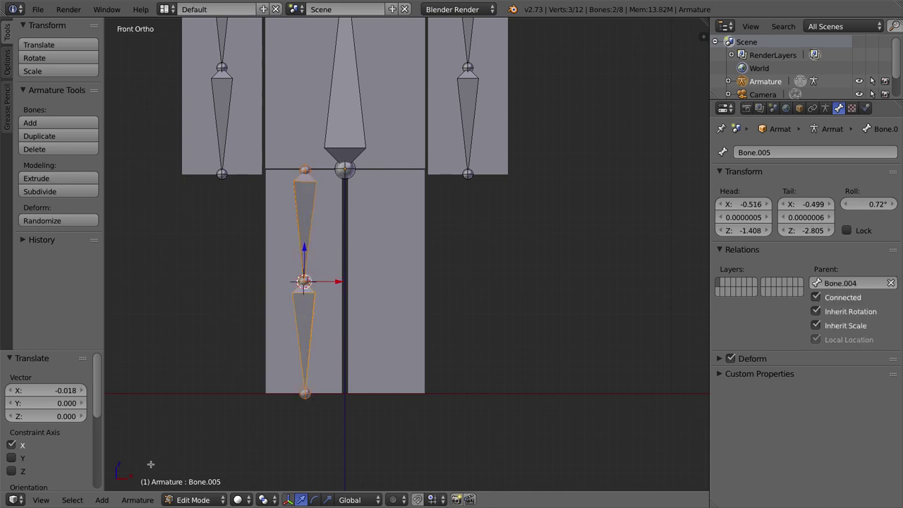
pyautogui.click(138, 500)
pyautogui.moveTo(181, 445)
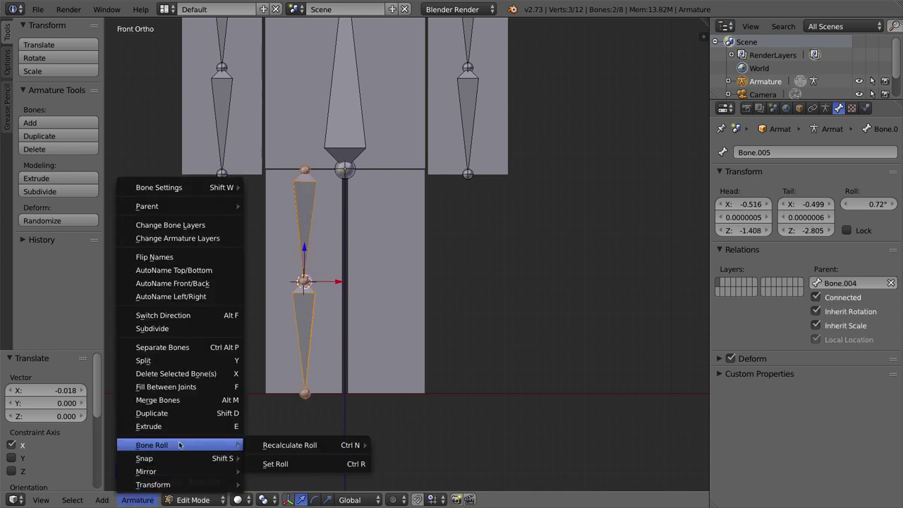
pyautogui.moveTo(286, 444)
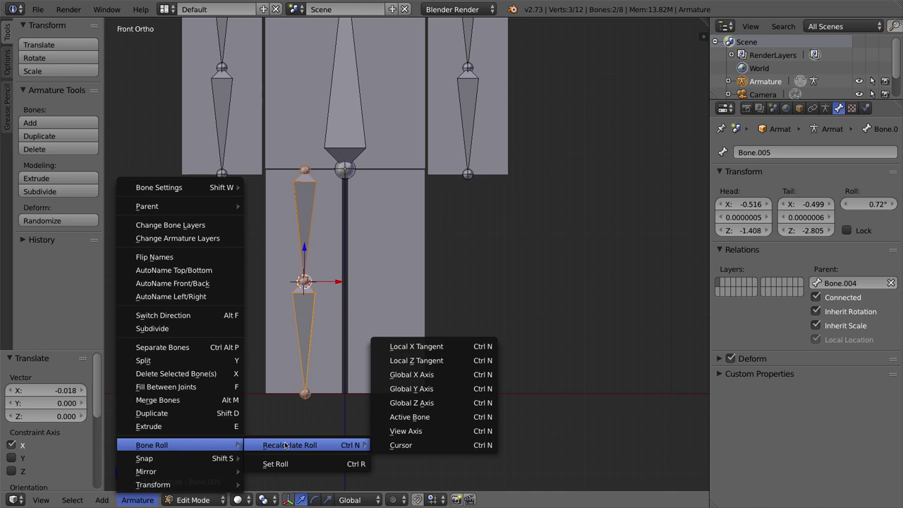
pyautogui.click(444, 402)
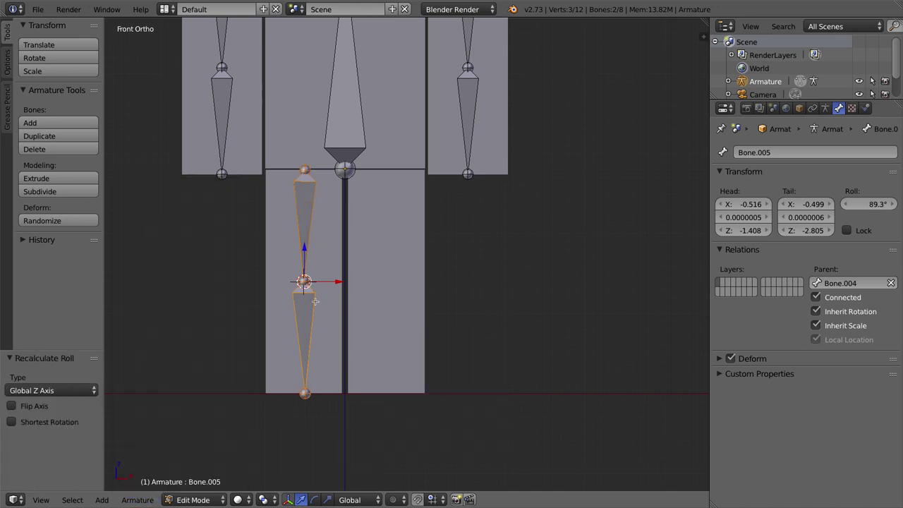
# Duplicate the upper and lower leg bones 1.005 along X into the opposite leg
pyautogui.rightClick(302, 194)
pyautogui.keyDown('shift'); pyautogui.rightClick(303, 308); pyautogui.keyUp('shift')
pyautogui.hotkey('shift', 'd')
pyautogui.press('x')
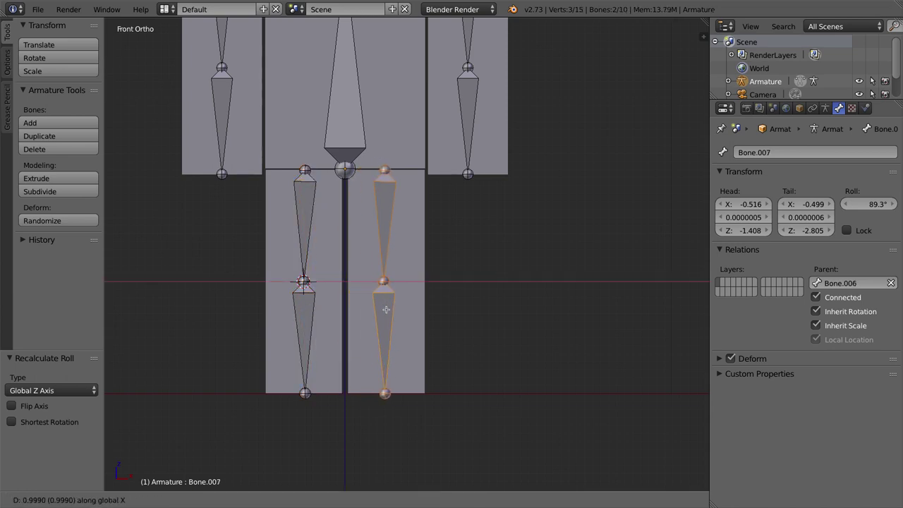
pyautogui.click(386, 309)
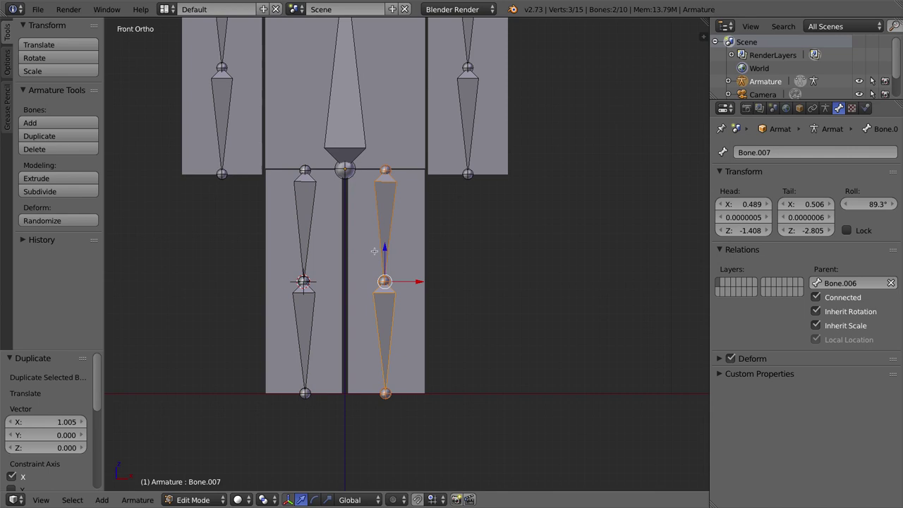
# Parent both upper arm bones and both upper leg bones to the spine bone with Keep Offset
pyautogui.keyDown('shift'); pyautogui.moveTo(396, 101); pyautogui.dragTo(432, 233, button='middle'); pyautogui.keyUp('shift')
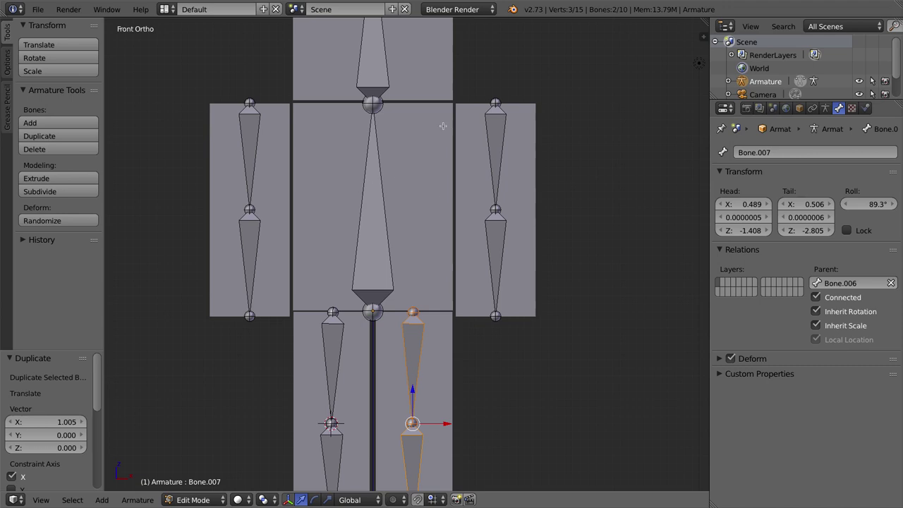
pyautogui.rightClick(374, 135)
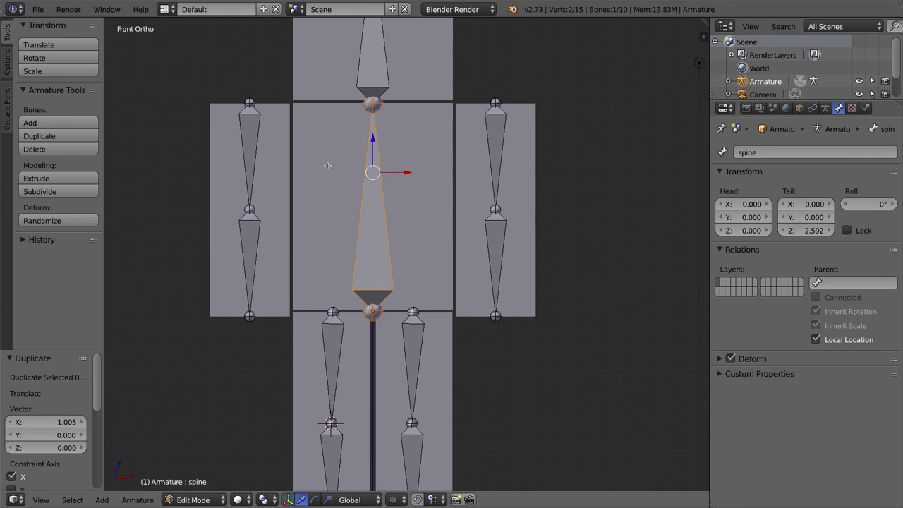
pyautogui.rightClick(373, 52)
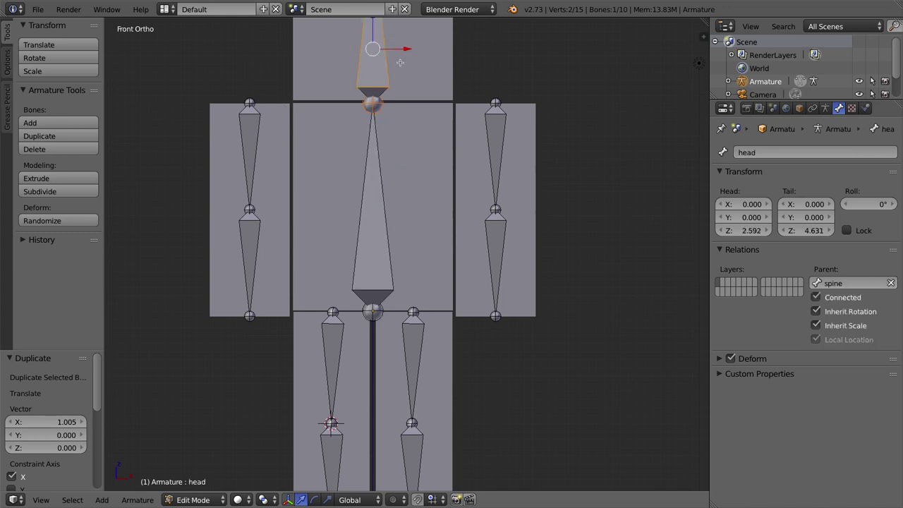
pyautogui.keyDown('shift'); pyautogui.moveTo(398, 72); pyautogui.dragTo(386, 149, button='middle'); pyautogui.keyUp('shift')
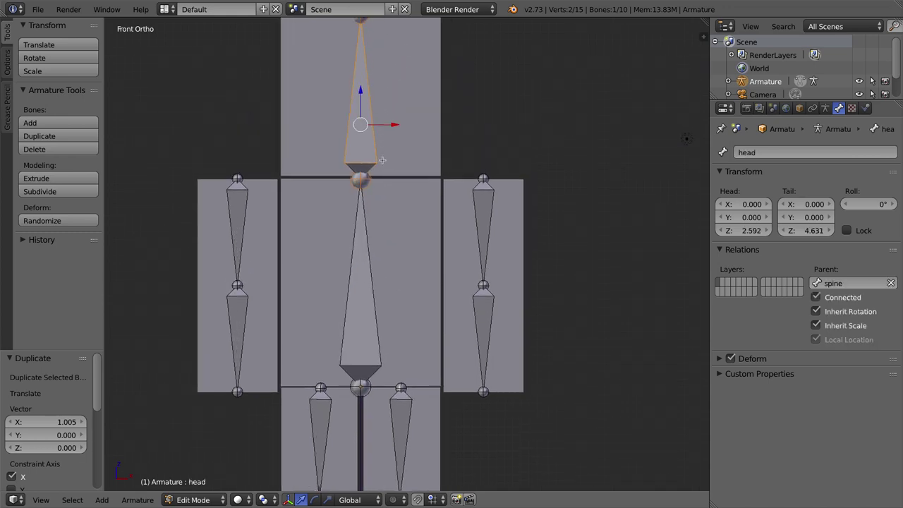
pyautogui.rightClick(245, 200)
pyautogui.keyDown('shift'); pyautogui.rightClick(485, 199); pyautogui.keyUp('shift')
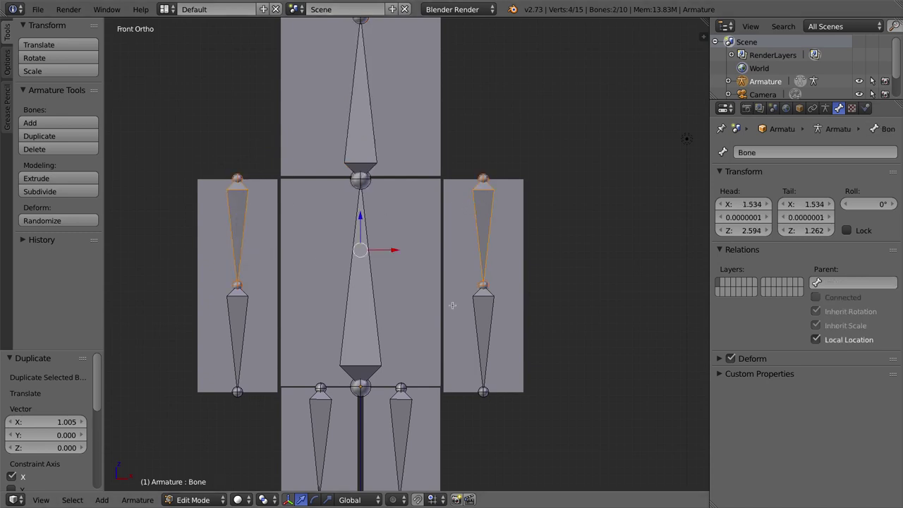
pyautogui.keyDown('shift'); pyautogui.rightClick(320, 389); pyautogui.keyUp('shift')
pyautogui.keyDown('shift'); pyautogui.rightClick(322, 407); pyautogui.keyUp('shift')
pyautogui.keyDown('shift'); pyautogui.rightClick(400, 416); pyautogui.keyUp('shift')
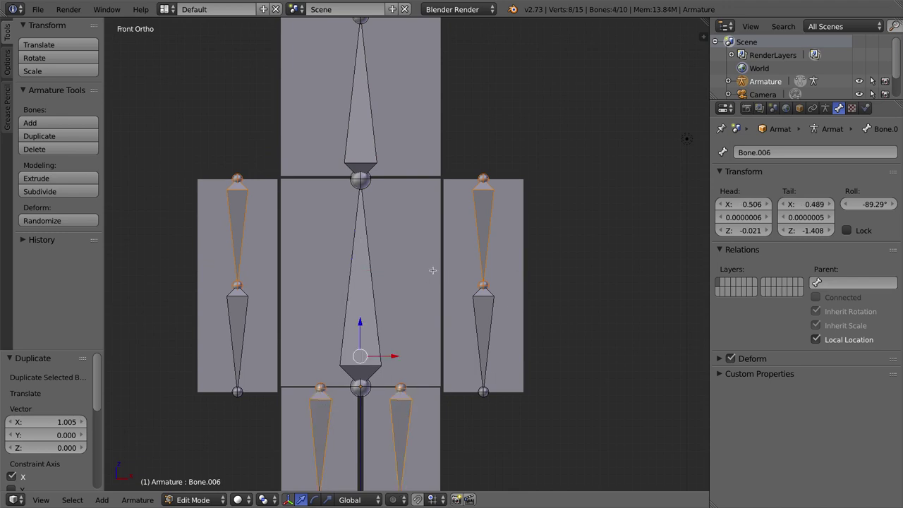
pyautogui.keyDown('shift'); pyautogui.rightClick(366, 225); pyautogui.keyUp('shift')
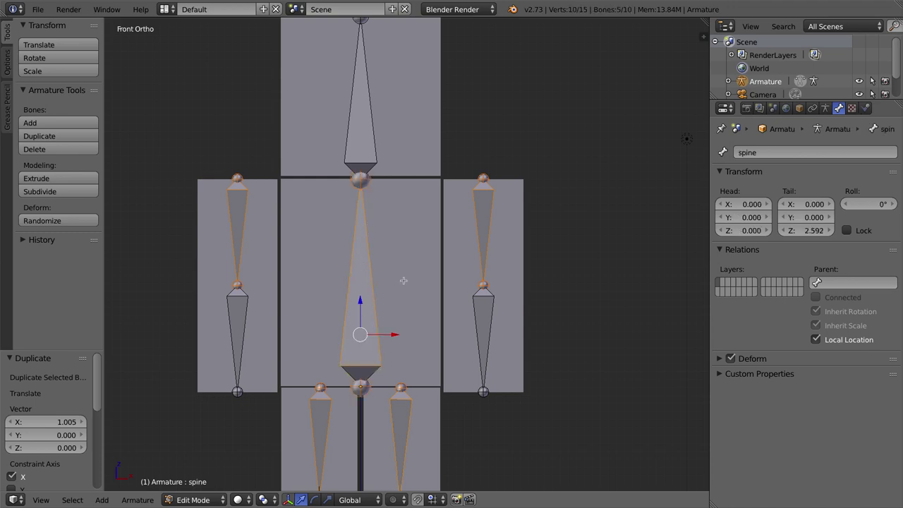
pyautogui.hotkey('ctrl', 'p')
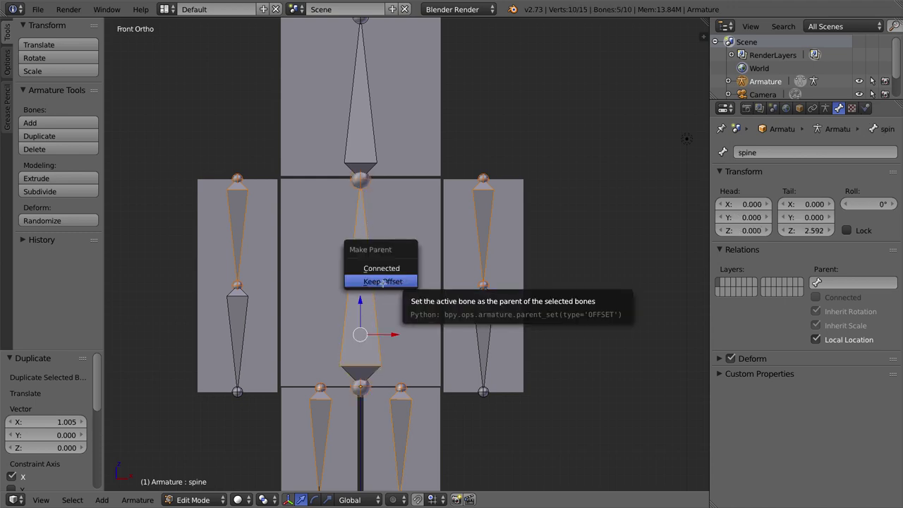
pyautogui.click(395, 282)
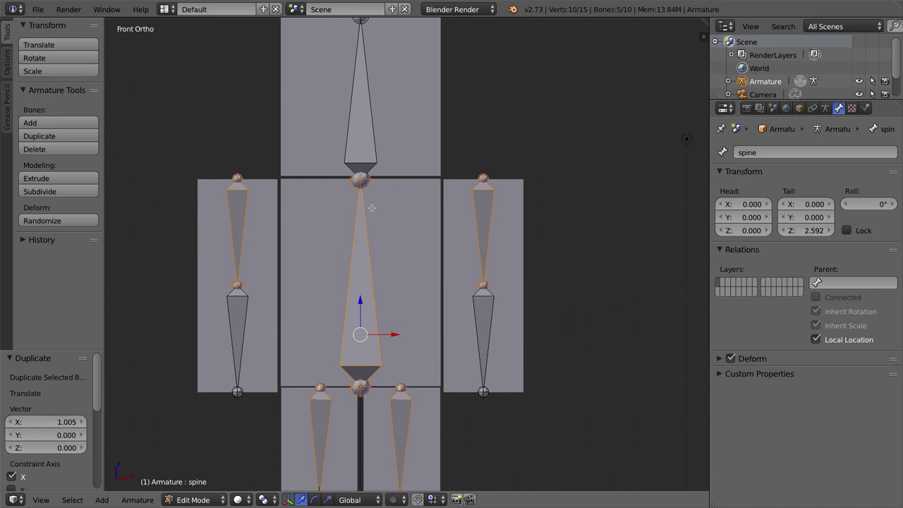
pyautogui.hotkey('ctrl', 'p')
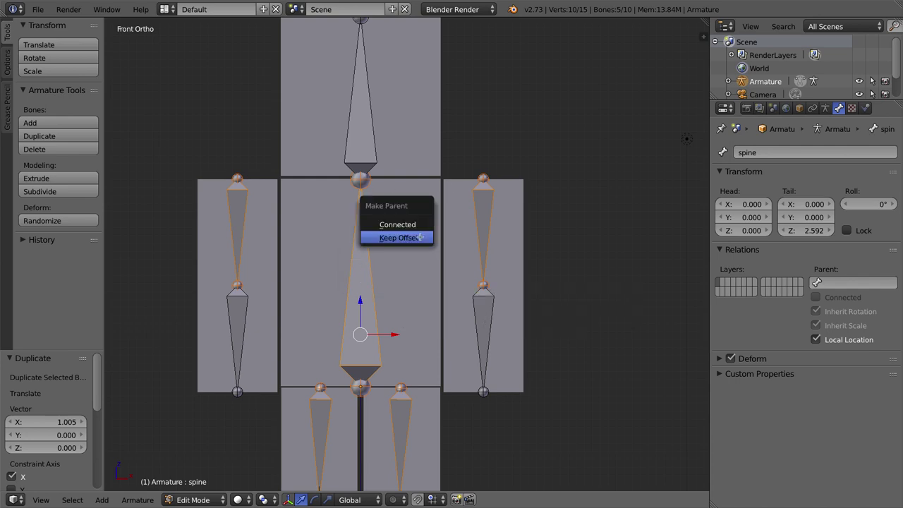
pyautogui.click(418, 239)
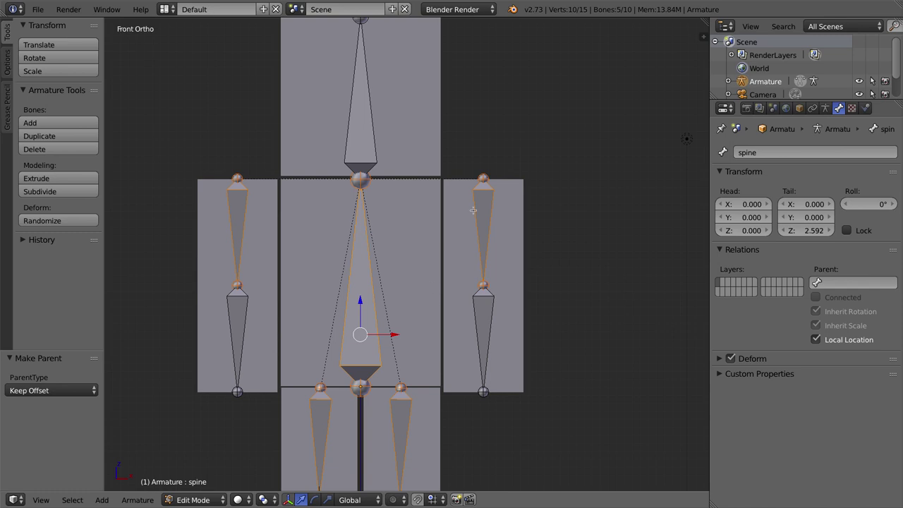
# Leave armature editing and parent the figure mesh to the armature with automatic weights
pyautogui.scroll(-3, 530, 166)
pyautogui.scroll(-1, 528, 221)
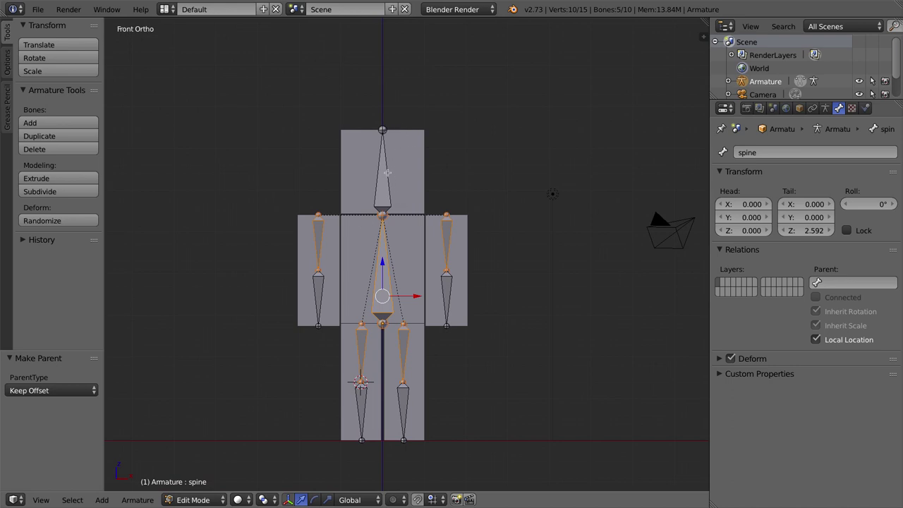
pyautogui.press('Tab')
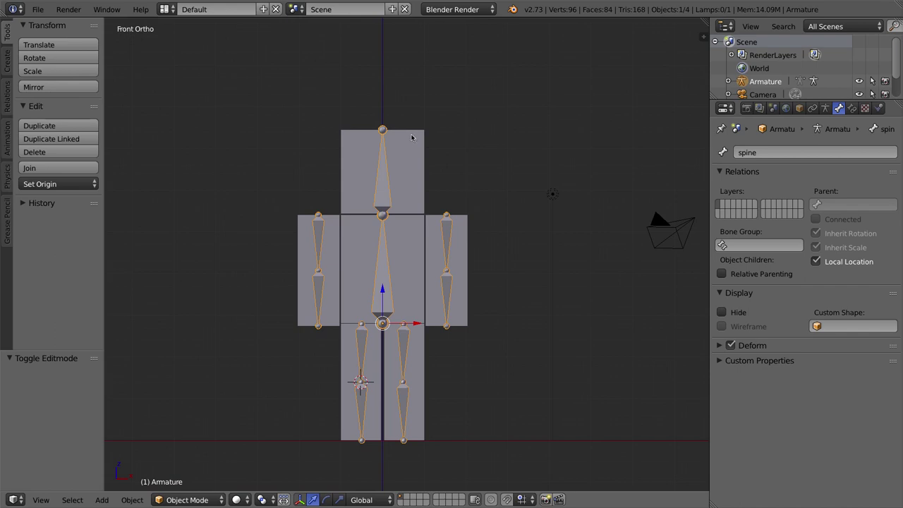
pyautogui.rightClick(412, 137)
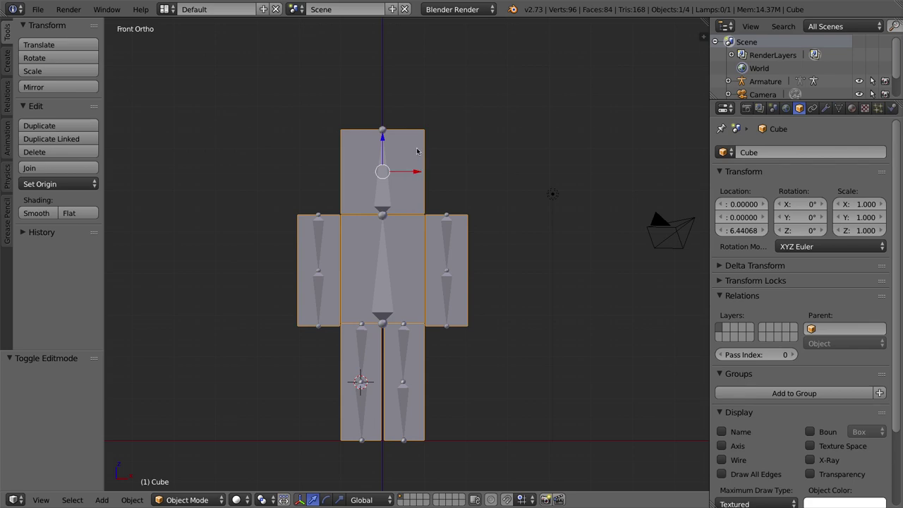
pyautogui.moveTo(427, 137); pyautogui.dragTo(405, 144, button='middle')
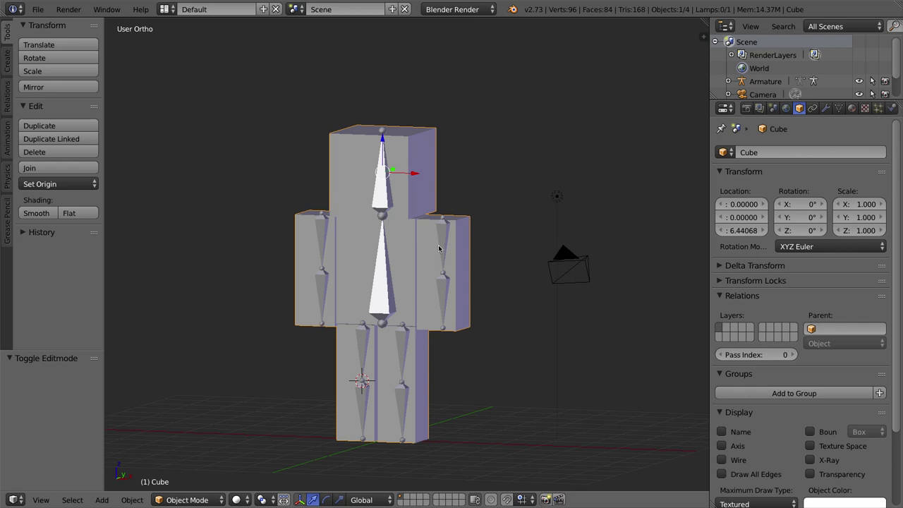
pyautogui.click(189, 500)
pyautogui.press('a')
pyautogui.rightClick(412, 169)
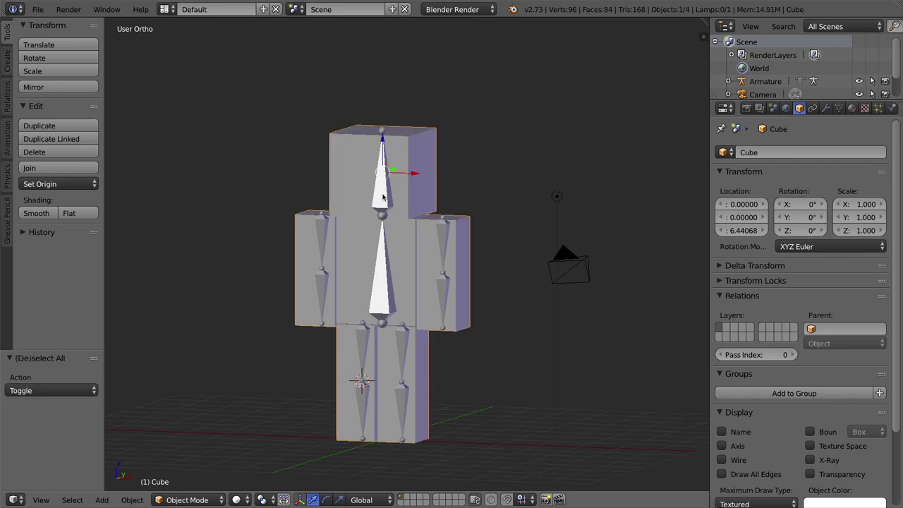
pyautogui.keyDown('shift'); pyautogui.rightClick(385, 275); pyautogui.keyUp('shift')
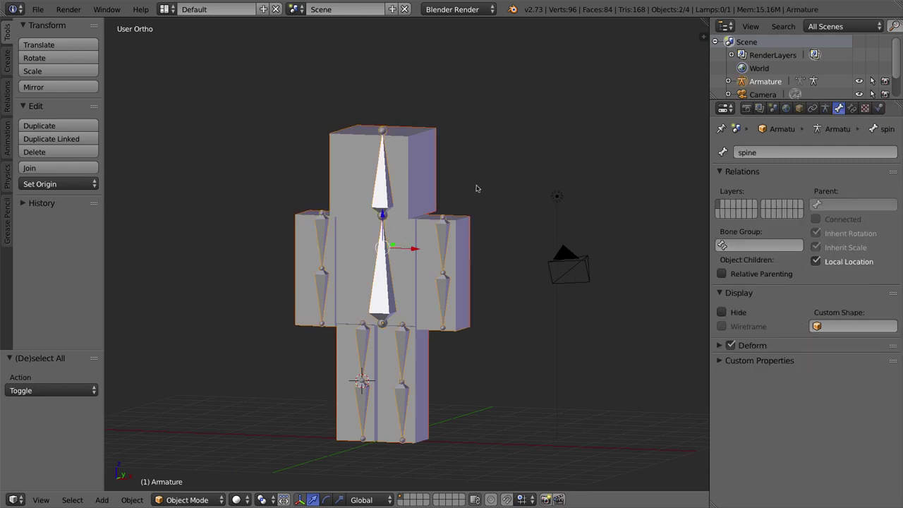
pyautogui.hotkey('ctrl', 'p')
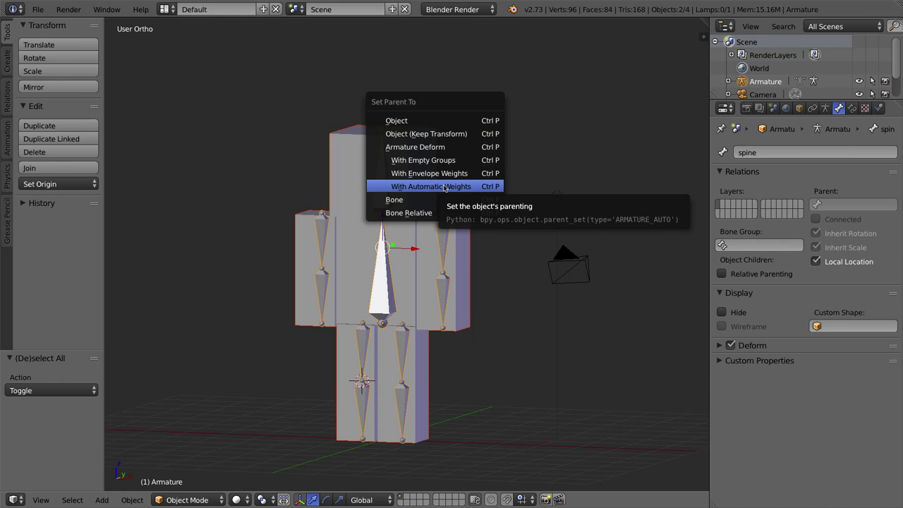
pyautogui.click(445, 188)
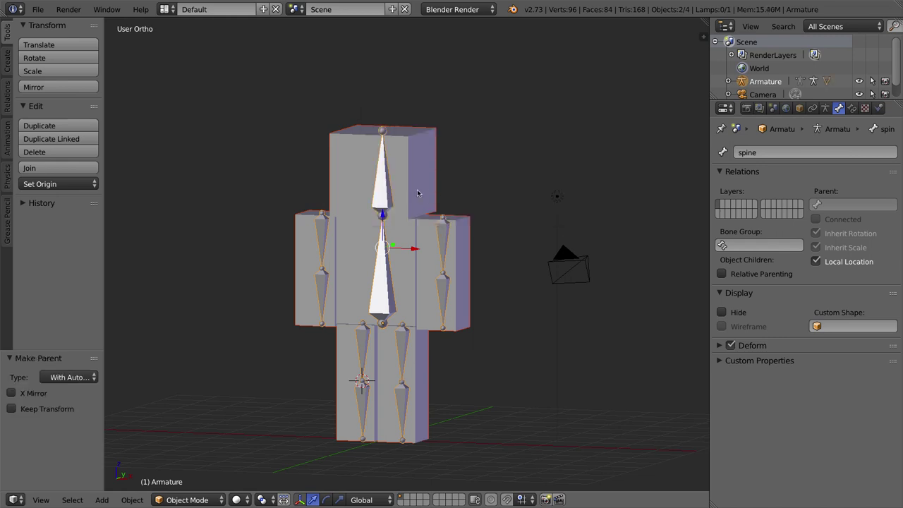
# Select the armature and switch it to Pose Mode
pyautogui.rightClick(352, 251)
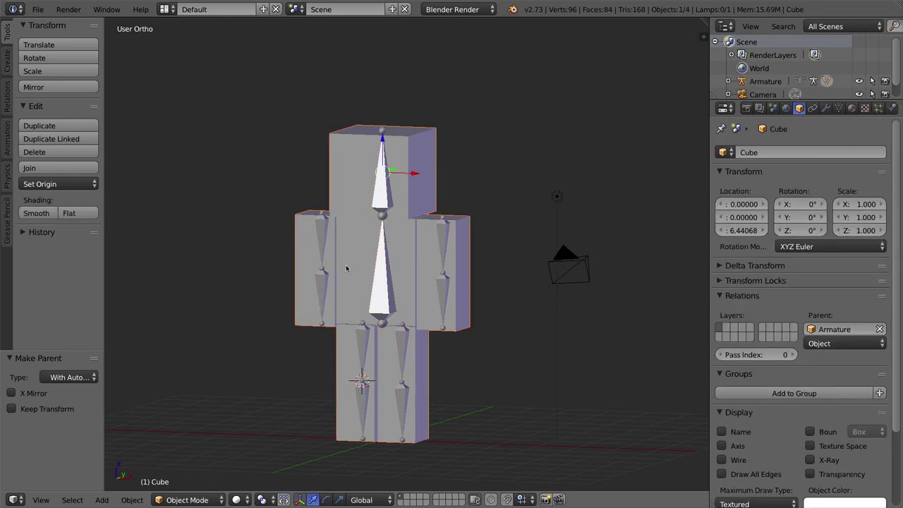
pyautogui.rightClick(381, 195)
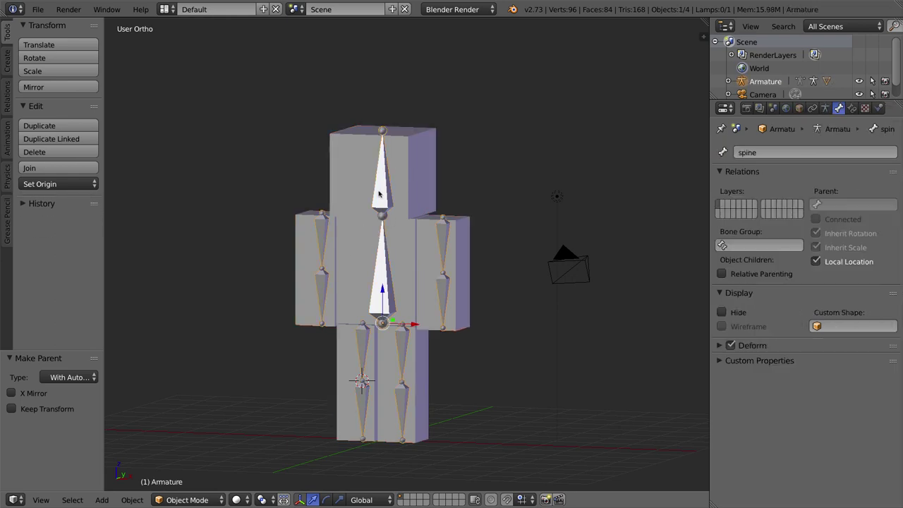
pyautogui.click(189, 500)
pyautogui.click(189, 456)
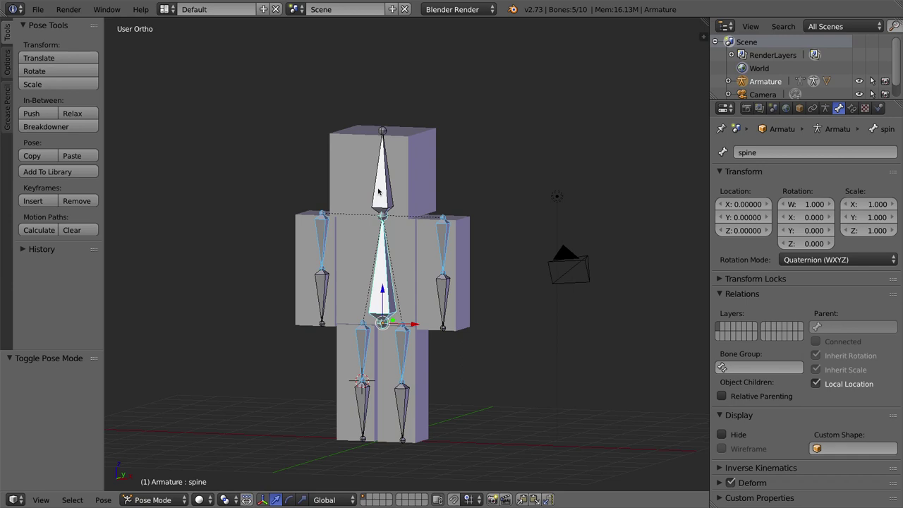
# Try rotating the head bone to test how the head mesh follows, and cancel the rotation
pyautogui.rightClick(378, 191)
pyautogui.rightClick(390, 271)
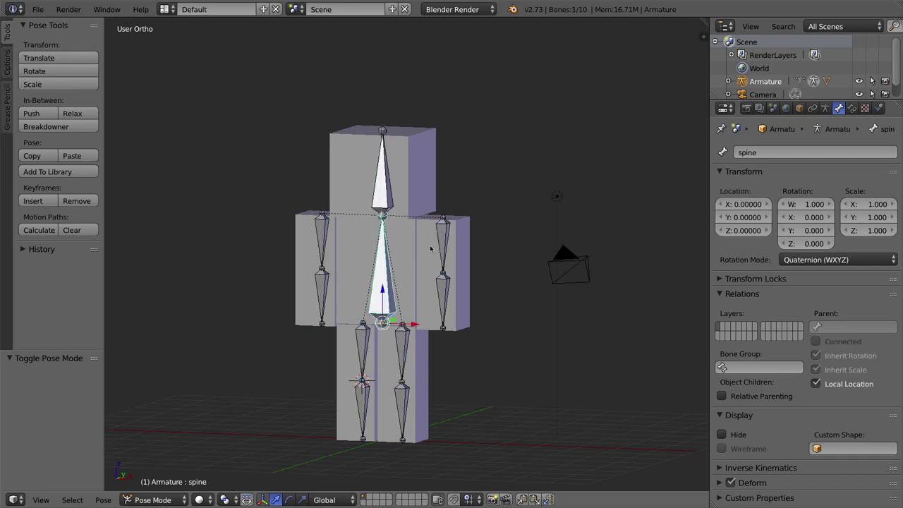
pyautogui.rightClick(387, 185)
pyautogui.press('r')
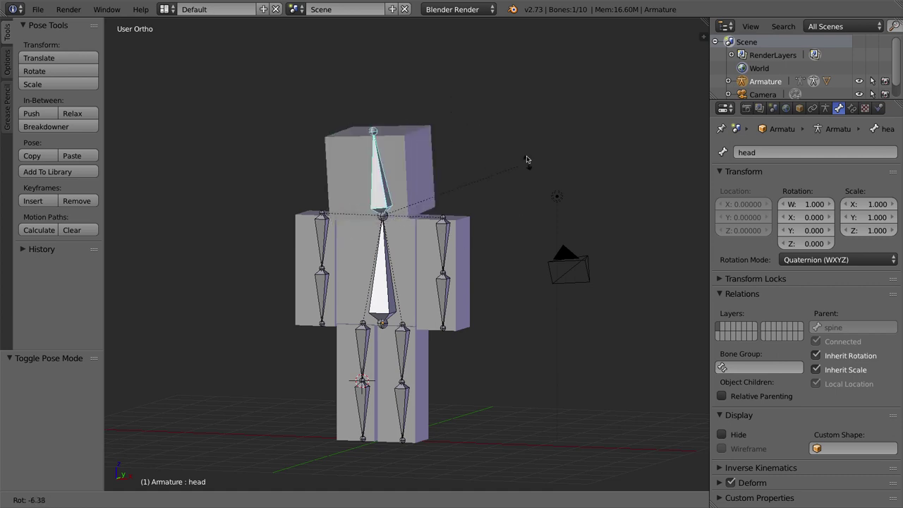
pyautogui.press('Escape')
# Try rotating the upper arm bone on the positive X side to test the arm's deformation, cancelling each rotation
pyautogui.rightClick(421, 241)
pyautogui.press('r')
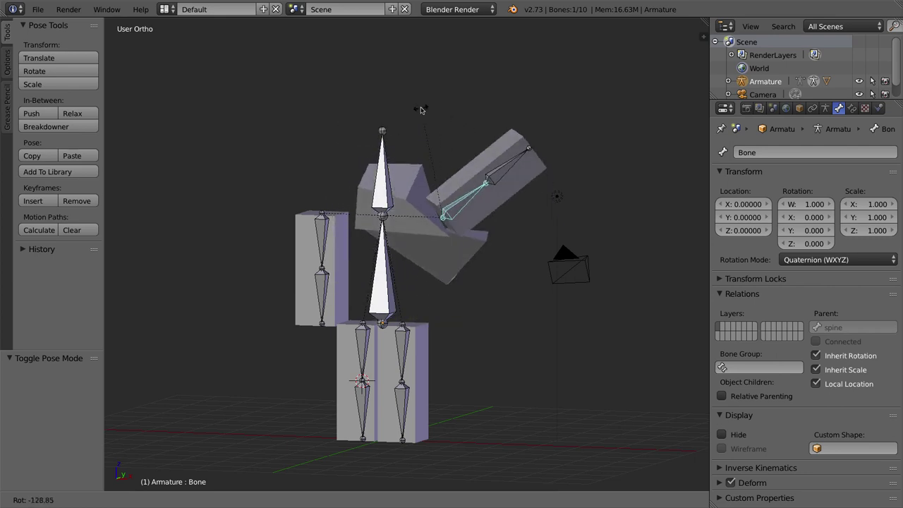
pyautogui.press('Escape')
pyautogui.moveTo(395, 233); pyautogui.dragTo(414, 230, button='middle')
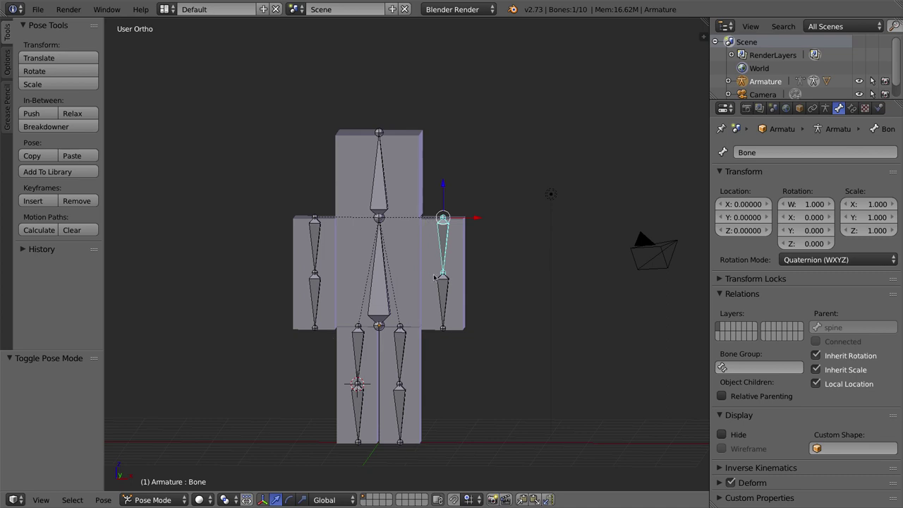
pyautogui.press('r')
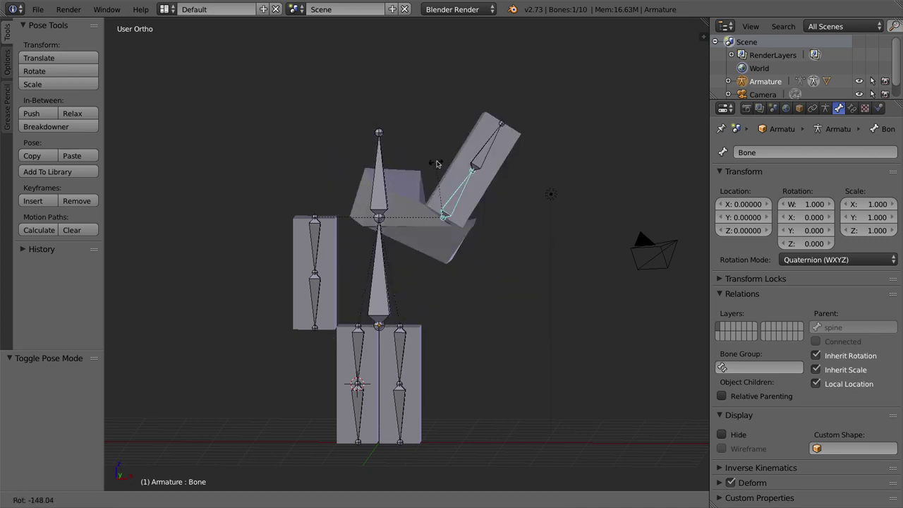
pyautogui.press('Escape')
pyautogui.moveTo(451, 204); pyautogui.dragTo(448, 241, button='middle')
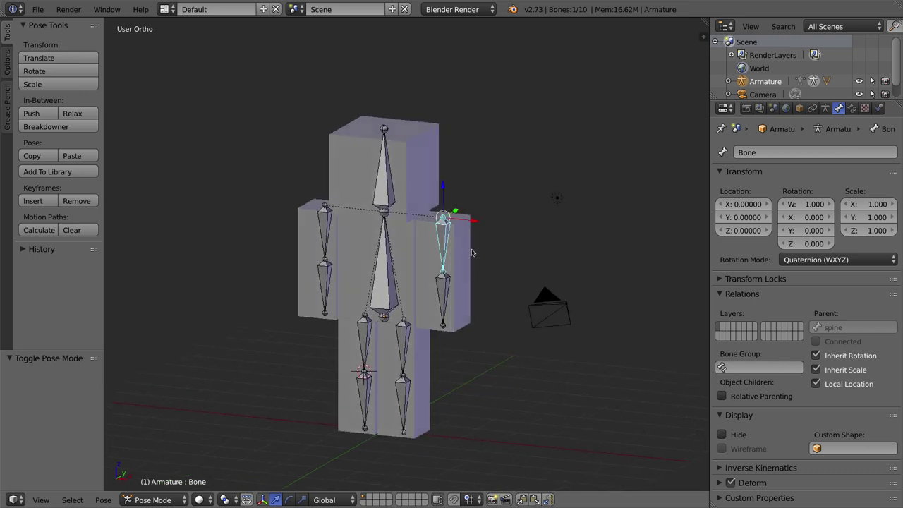
# Try rotating the upper arm bone on the positive X side by about -53°, and clear its rotation
pyautogui.press('r')
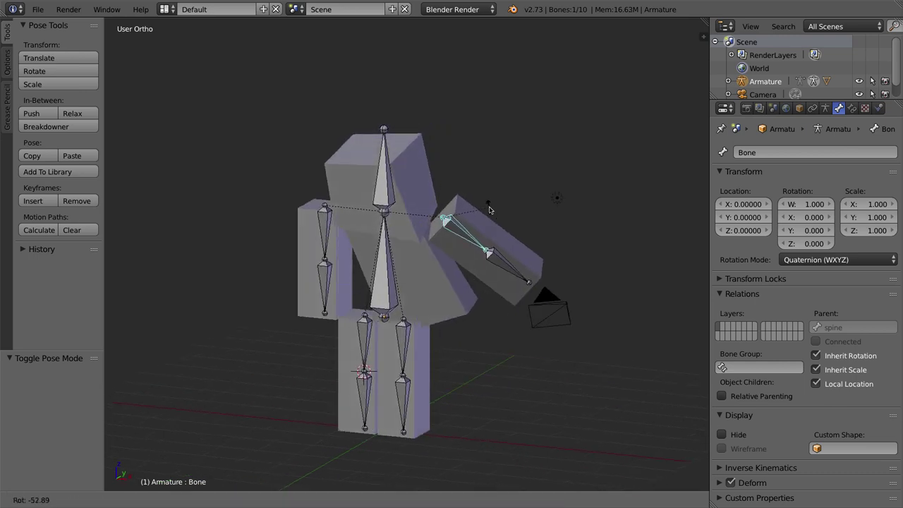
pyautogui.click(488, 255)
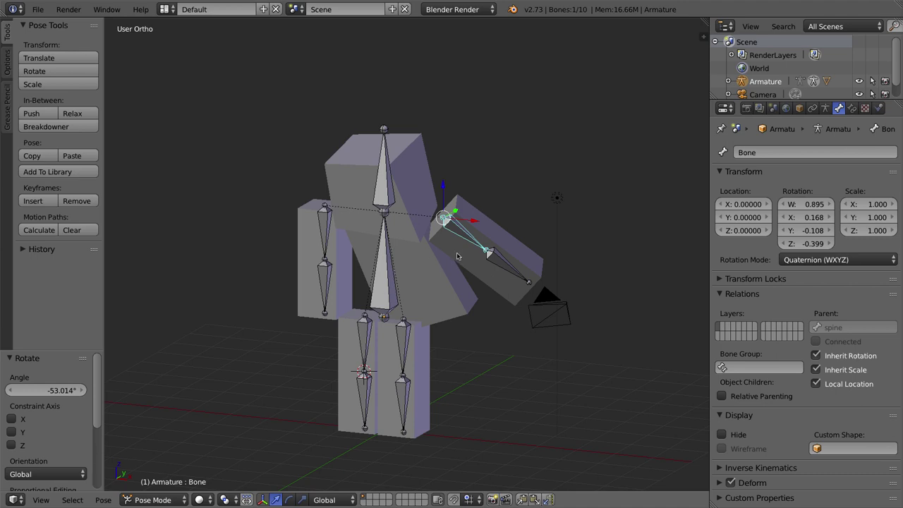
pyautogui.hotkey('alt', 'r')
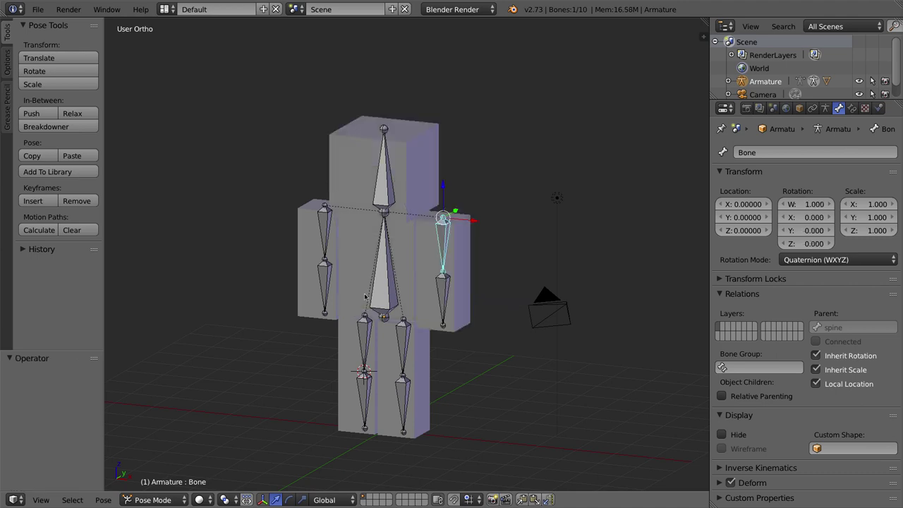
# Pose the leg on the negative X side, rotating its upper bone about 27° and its lower bone about -76° in side view
pyautogui.rightClick(368, 335)
pyautogui.press('r')
pyautogui.click(330, 375)
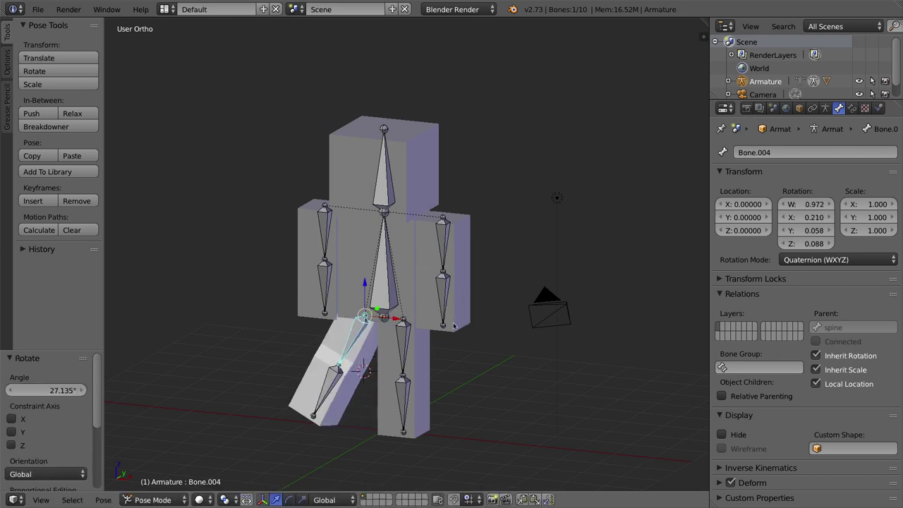
pyautogui.rightClick(327, 378)
pyautogui.moveTo(327, 378); pyautogui.dragTo(374, 362, button='middle')
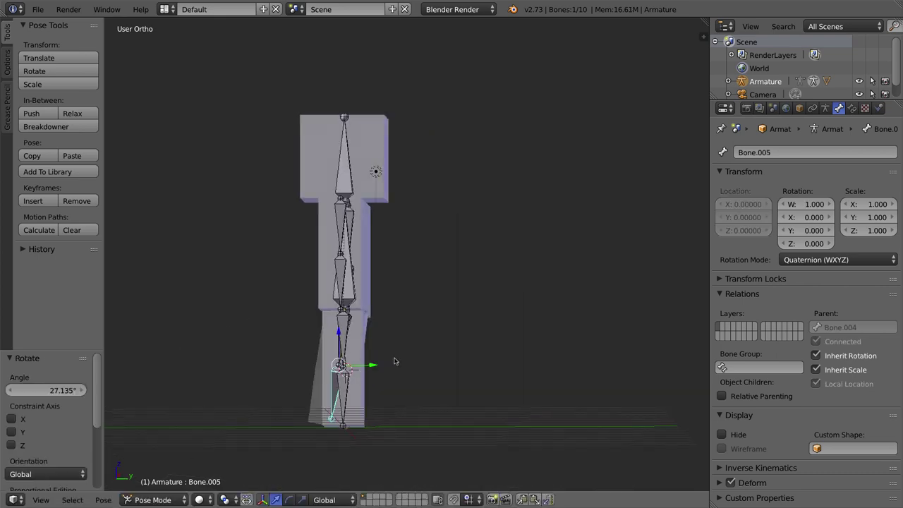
pyautogui.press('r')
pyautogui.click(344, 305)
# Rotate the upper arm bone on the negative X side outward by about 30° as seen from the front
pyautogui.moveTo(344, 305); pyautogui.dragTo(362, 194, button='middle')
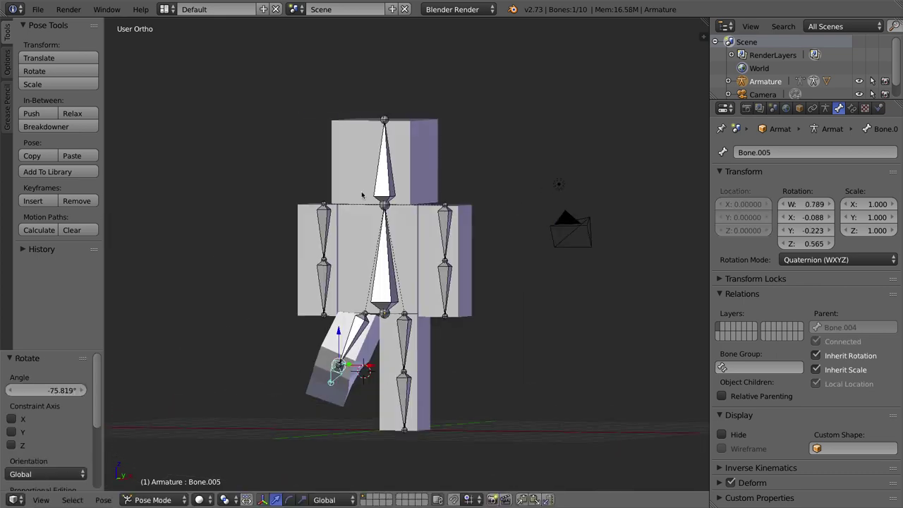
pyautogui.rightClick(322, 220)
pyautogui.press('r')
pyautogui.click(335, 275)
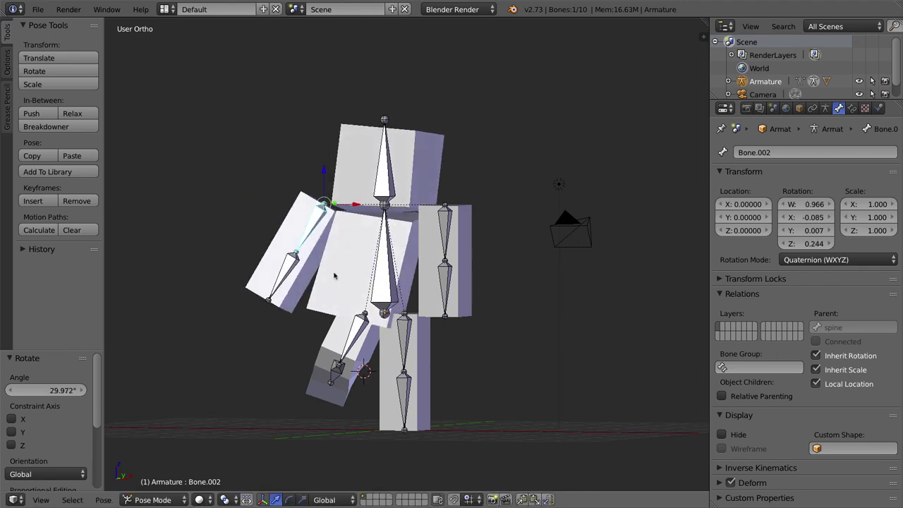